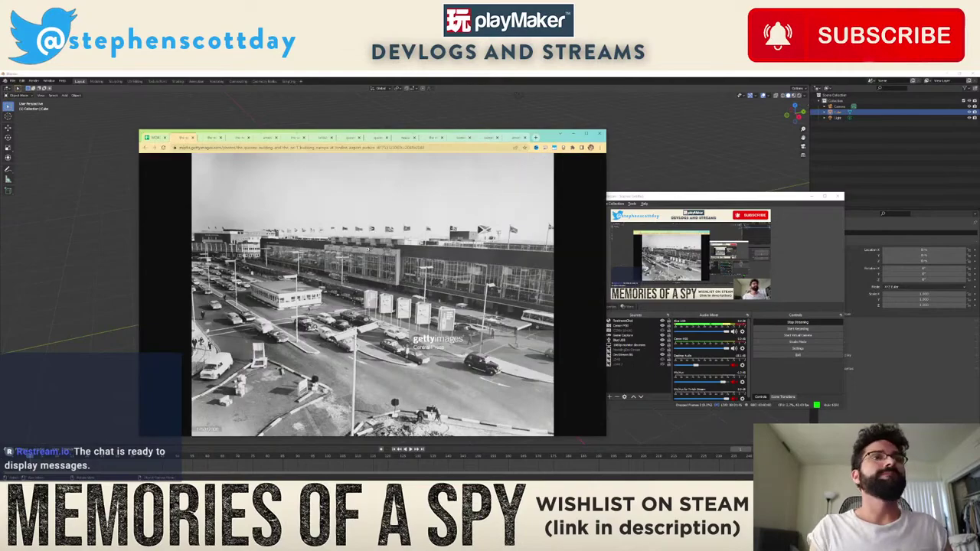
# Step: Browse the airport reference photos, examining the terminal exterior, departures board, seating, check-in counter and hall with escalators
pyautogui.moveTo(545, 138); pyautogui.dragTo(499, 125)
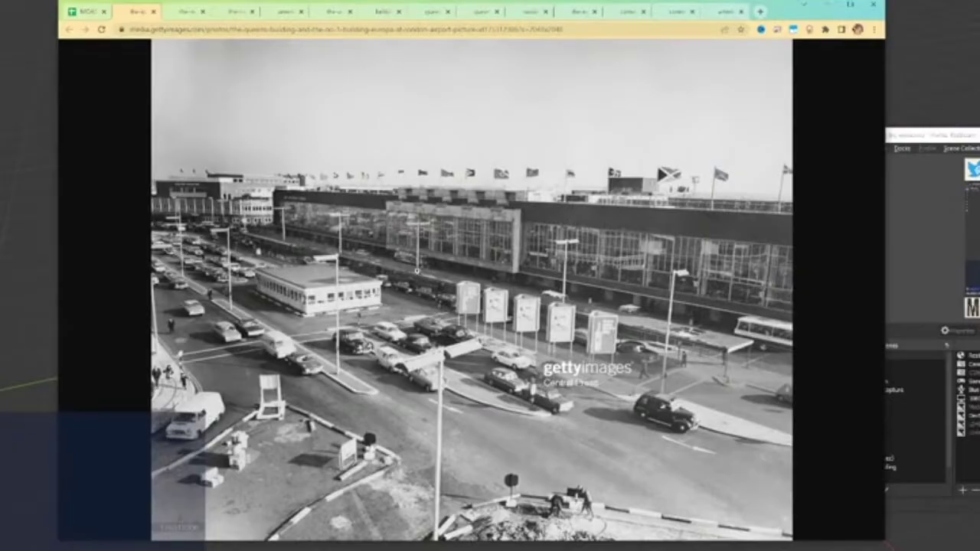
pyautogui.hotkey('ctrl', 'Tab')
pyautogui.hotkey('ctrl', 'Tab')
pyautogui.hotkey('ctrl', 'Tab')
pyautogui.hotkey('ctrl', 'Tab')
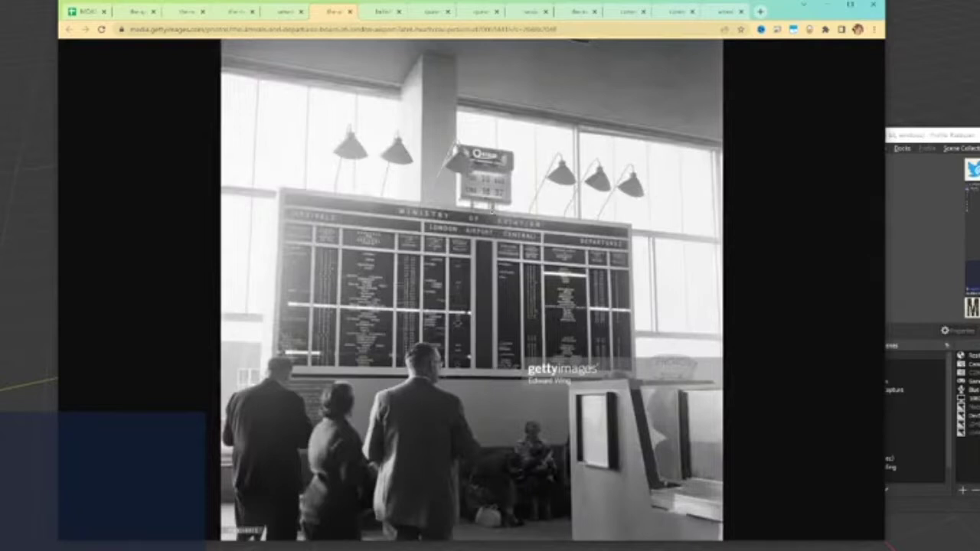
pyautogui.hotkey('ctrl', 'Tab')
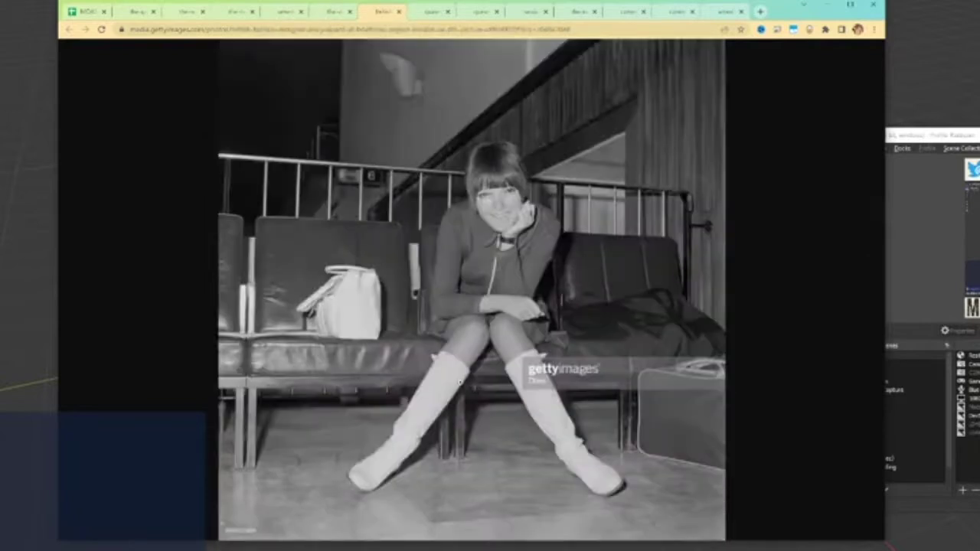
pyautogui.hotkey('ctrl', 'Tab')
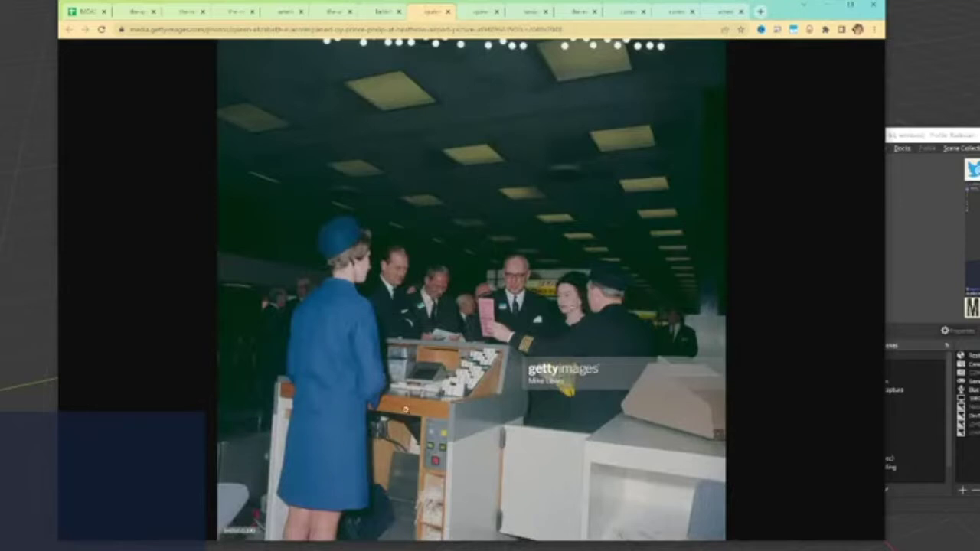
pyautogui.hotkey('ctrl', 'Tab')
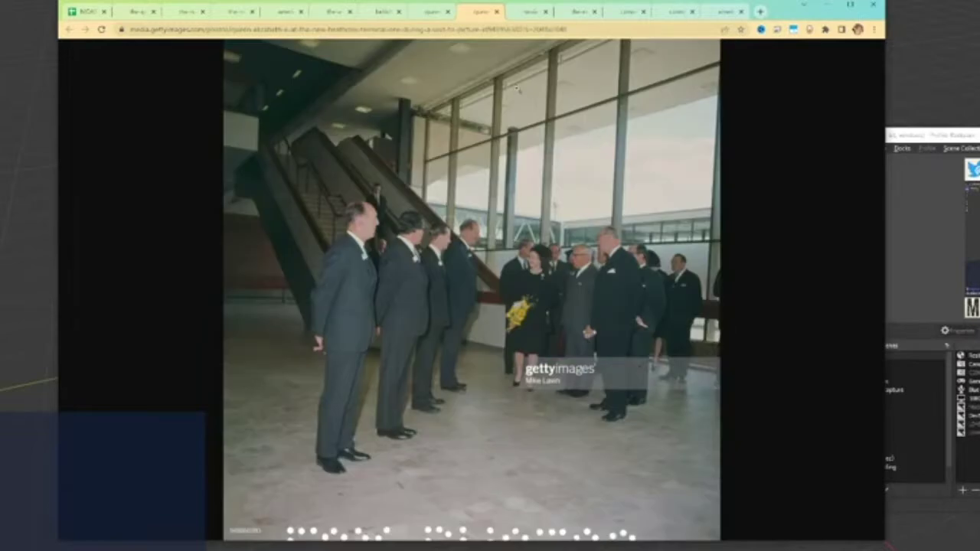
pyautogui.hotkey('ctrl', 'Tab')
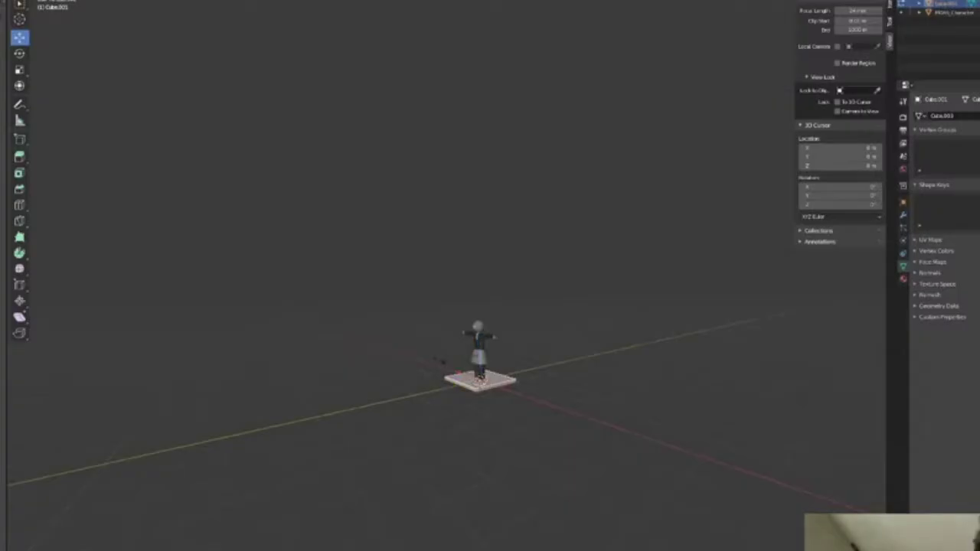
# Step: Scale the thin slab along both horizontal axes into a large ground floor beneath the character
pyautogui.press('s')
pyautogui.press('y')
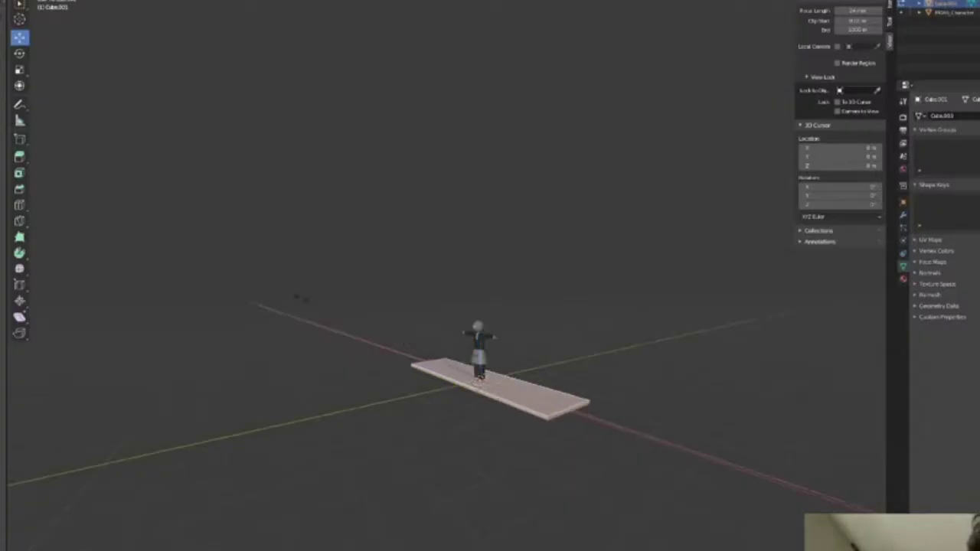
pyautogui.click(368, 137)
pyautogui.moveTo(413, 310); pyautogui.dragTo(381, 328, button='middle')
pyautogui.scroll(-3, 380, 328)
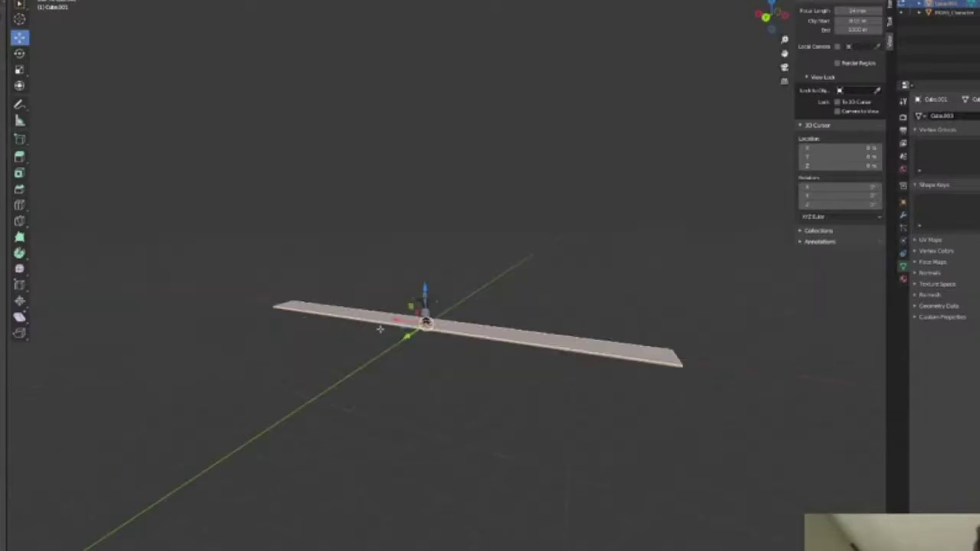
pyautogui.press('s')
pyautogui.press('y')
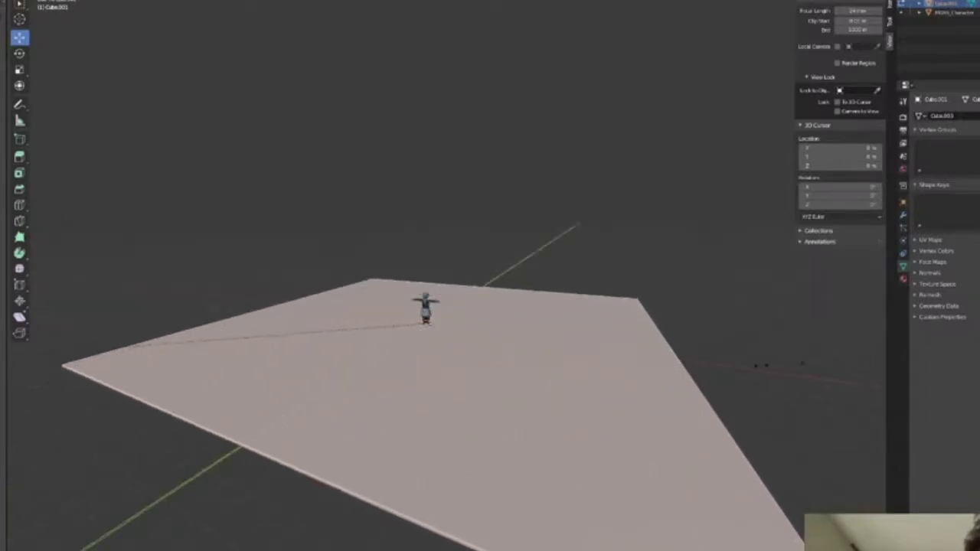
pyautogui.click(651, 372)
# Step: Duplicate the ground slab and raise the copy above the original
pyautogui.moveTo(651, 371); pyautogui.dragTo(579, 407, button='middle')
pyautogui.keyDown('shift'); pyautogui.moveTo(523, 350); pyautogui.dragTo(536, 375, button='middle'); pyautogui.keyUp('shift')
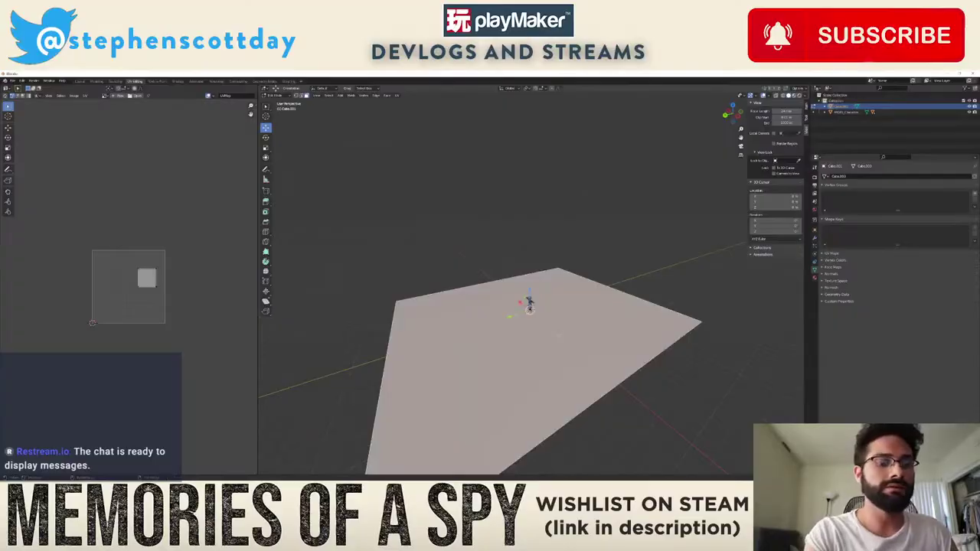
pyautogui.press('g')
pyautogui.click(530, 262)
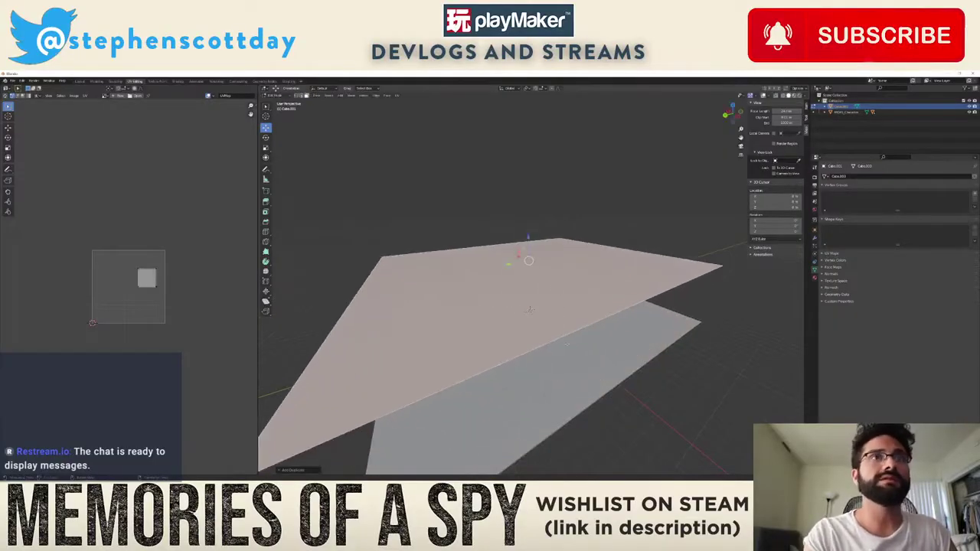
# Step: Add loop cuts to the raised walls slab, sliding them close to its outer edges to mark the wall thickness
pyautogui.hotkey('ctrl', 'r')
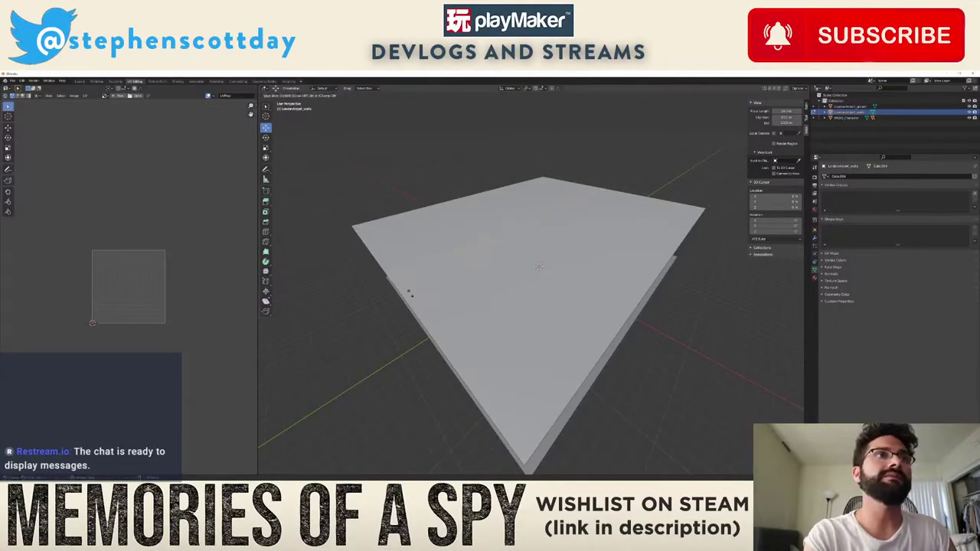
pyautogui.click(409, 294)
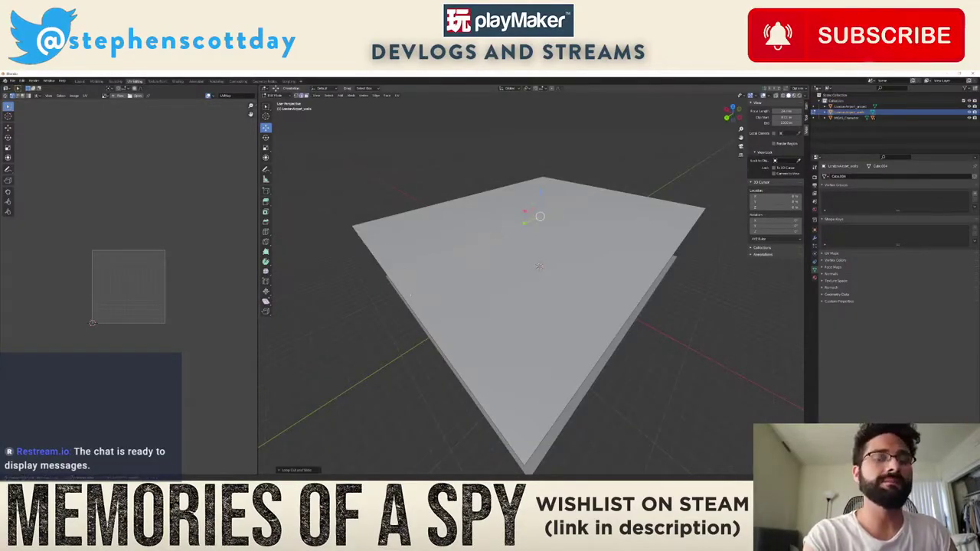
pyautogui.hotkey('ctrl', 'r')
pyautogui.click(415, 303)
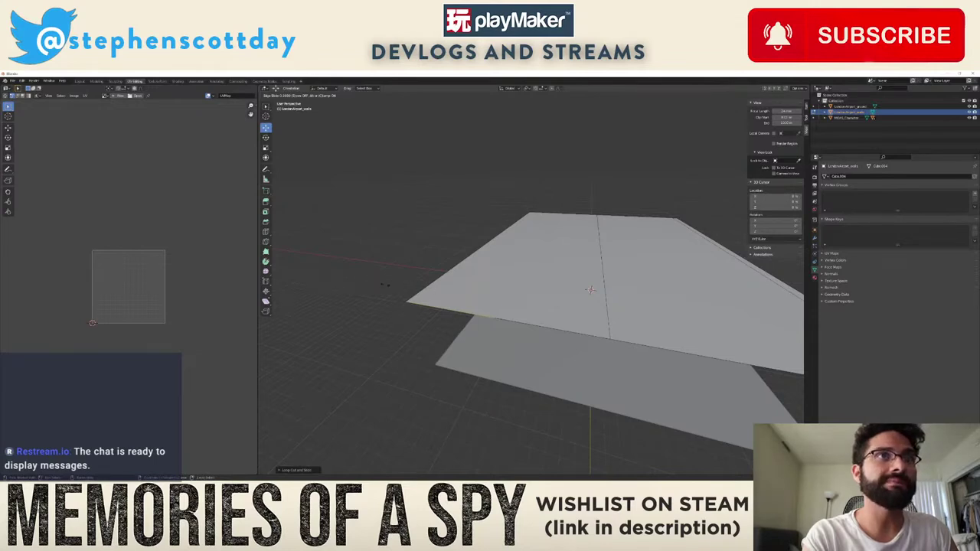
pyautogui.click(347, 275)
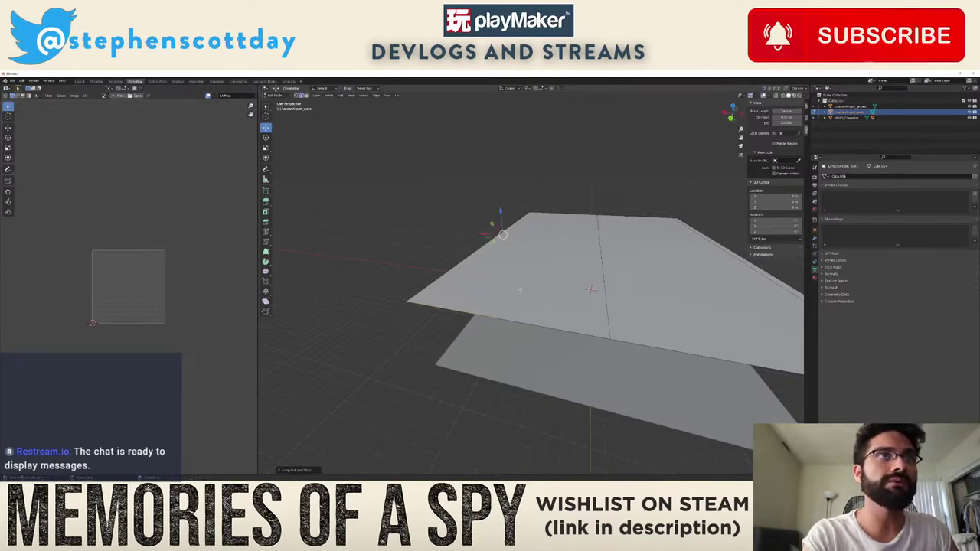
# Step: Add a centred loop cut across the walls slab and another one slid close to its outer edge
pyautogui.moveTo(520, 291); pyautogui.dragTo(477, 256, button='middle')
pyautogui.click(480, 251)
pyautogui.rightClick(480, 250)
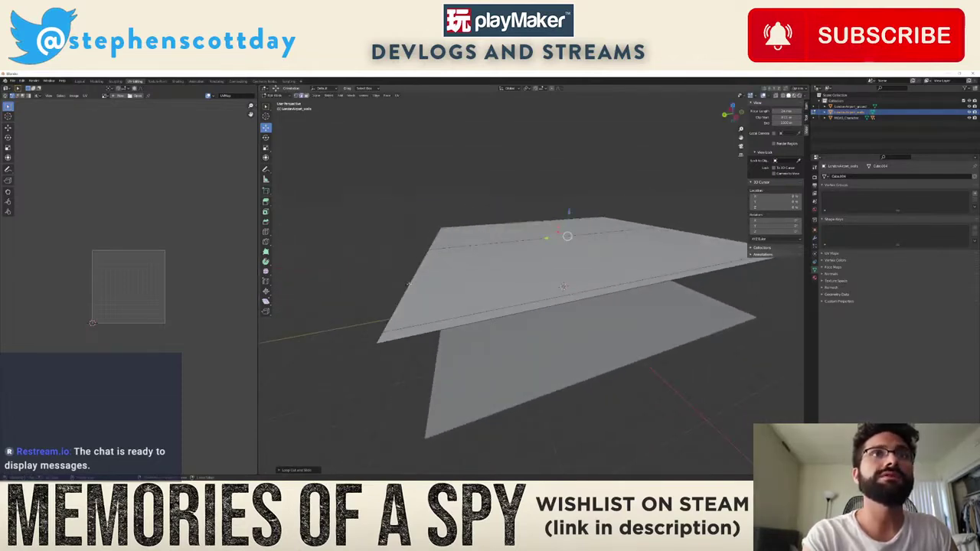
pyautogui.hotkey('ctrl', 'r')
pyautogui.click(463, 308)
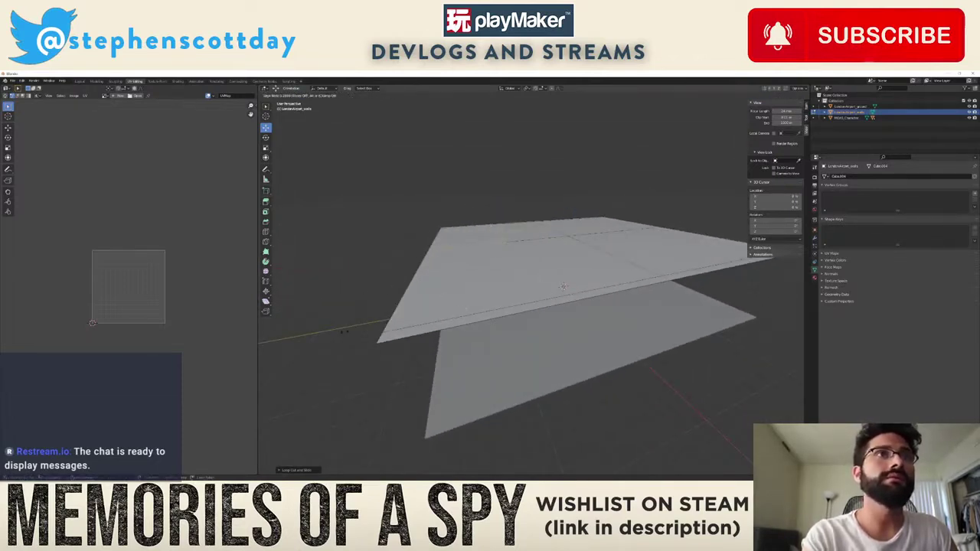
pyautogui.click(335, 328)
# Step: Extrude the border face strips on all four sides of the walls slab upward into tall perimeter walls
pyautogui.moveTo(335, 329); pyautogui.dragTo(534, 303, button='middle')
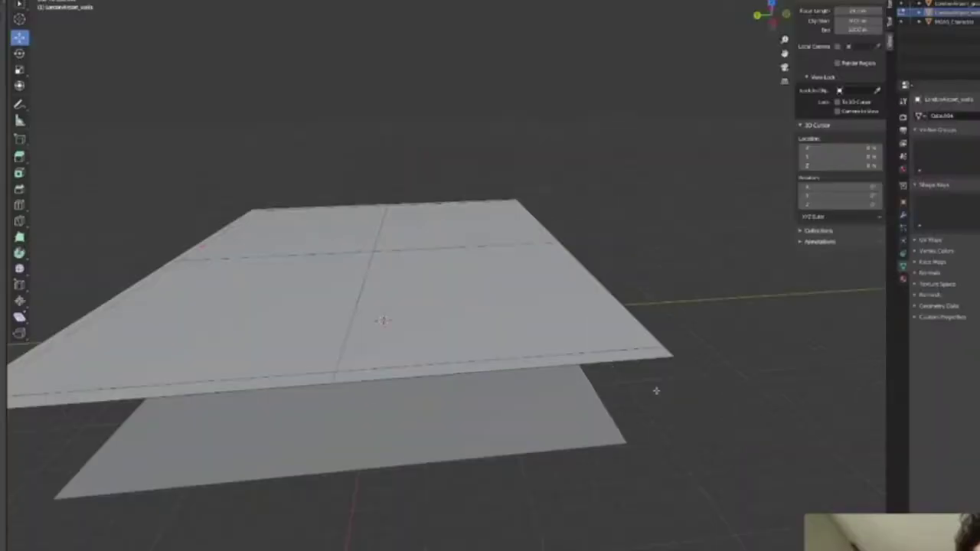
pyautogui.keyDown('alt'); pyautogui.click(658, 356); pyautogui.keyUp('alt')
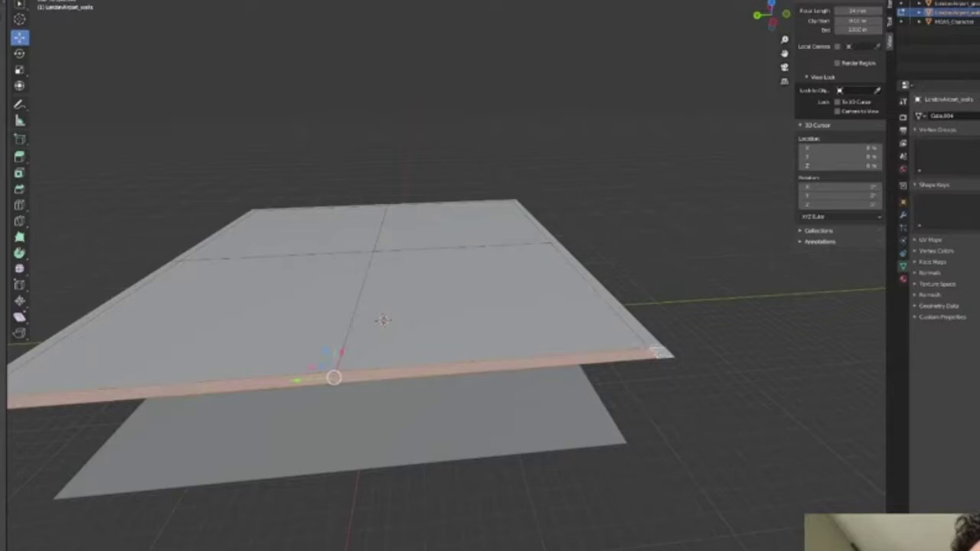
pyautogui.moveTo(365, 295); pyautogui.dragTo(501, 265, button='middle')
pyautogui.keyDown('alt'); pyautogui.keyDown('shift'); pyautogui.click(226, 268); pyautogui.keyUp('shift'); pyautogui.keyUp('alt')
pyautogui.moveTo(226, 268); pyautogui.dragTo(437, 323, button='middle')
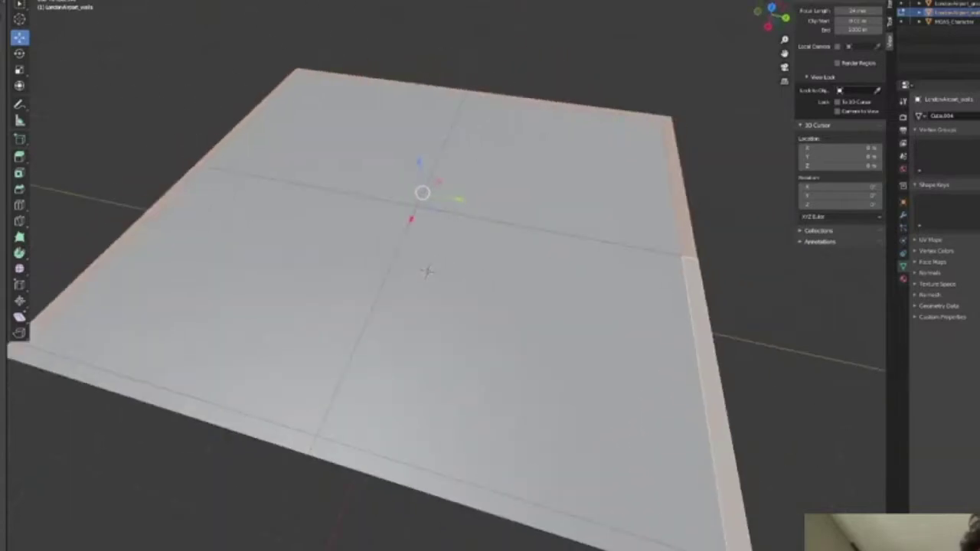
pyautogui.keyDown('alt'); pyautogui.keyDown('shift'); pyautogui.click(307, 445); pyautogui.keyUp('shift'); pyautogui.keyUp('alt')
pyautogui.moveTo(306, 417); pyautogui.dragTo(251, 396, button='middle')
pyautogui.scroll(-2, 457, 333)
pyautogui.moveTo(457, 333); pyautogui.dragTo(410, 333, button='middle')
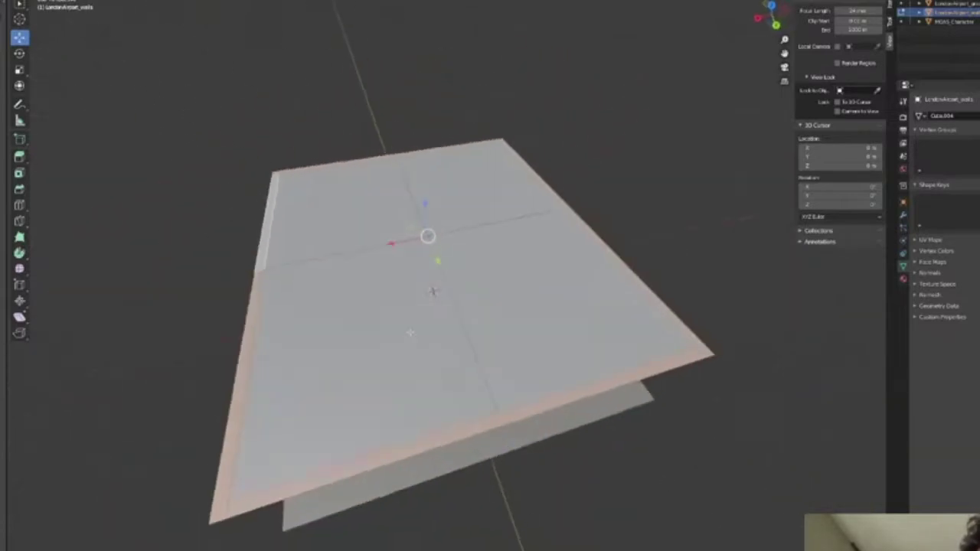
pyautogui.press('e')
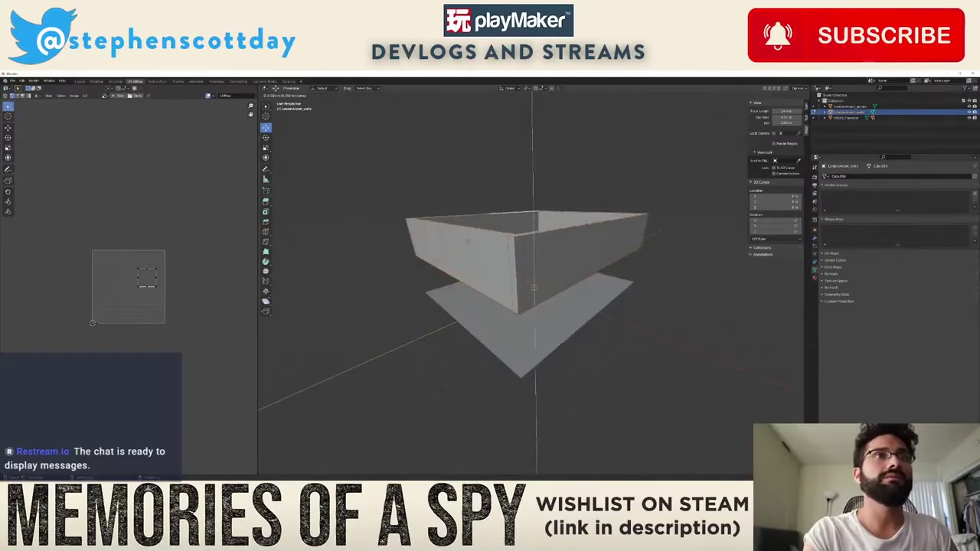
pyautogui.click(534, 218)
# Step: Delete the four inner floor faces enclosed by the perimeter walls
pyautogui.moveTo(534, 218); pyautogui.dragTo(489, 298, button='middle')
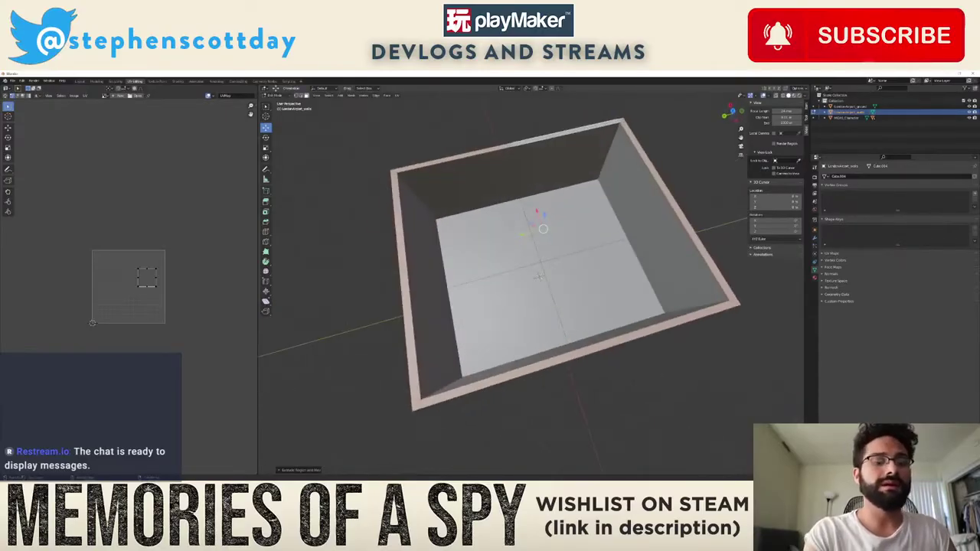
pyautogui.moveTo(521, 243); pyautogui.dragTo(556, 284)
pyautogui.press('x')
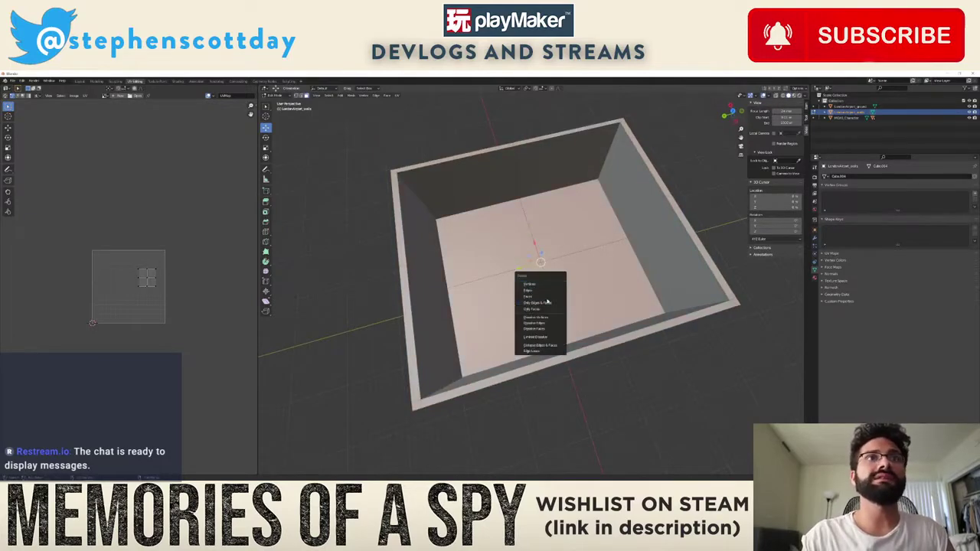
pyautogui.click(549, 302)
pyautogui.moveTo(549, 302); pyautogui.dragTo(548, 352, button='middle')
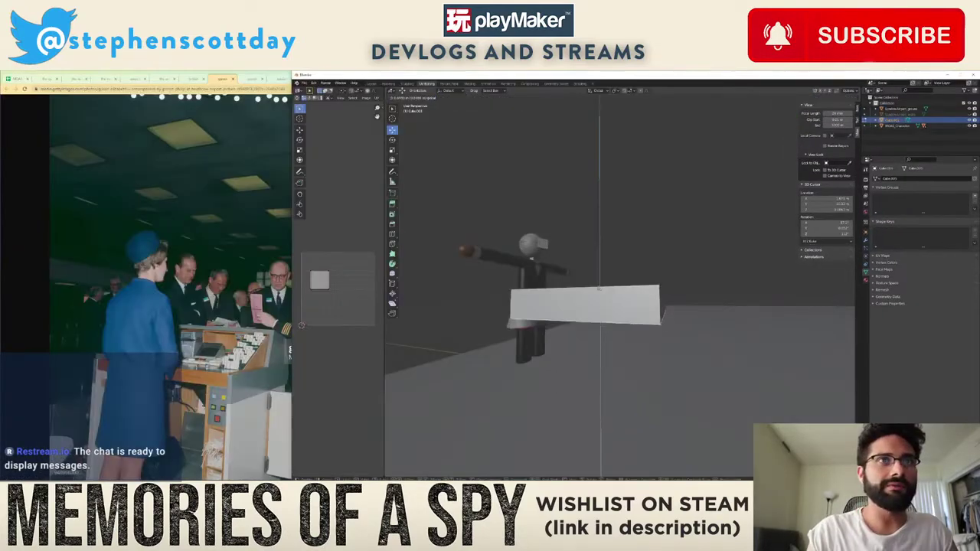
# Step: Raise the counter slab and extrude the rear strip of its top face upward into a raised back
pyautogui.moveTo(600, 289); pyautogui.dragTo(600, 269)
pyautogui.moveTo(599, 270); pyautogui.dragTo(659, 299, button='middle')
pyautogui.click(555, 371)
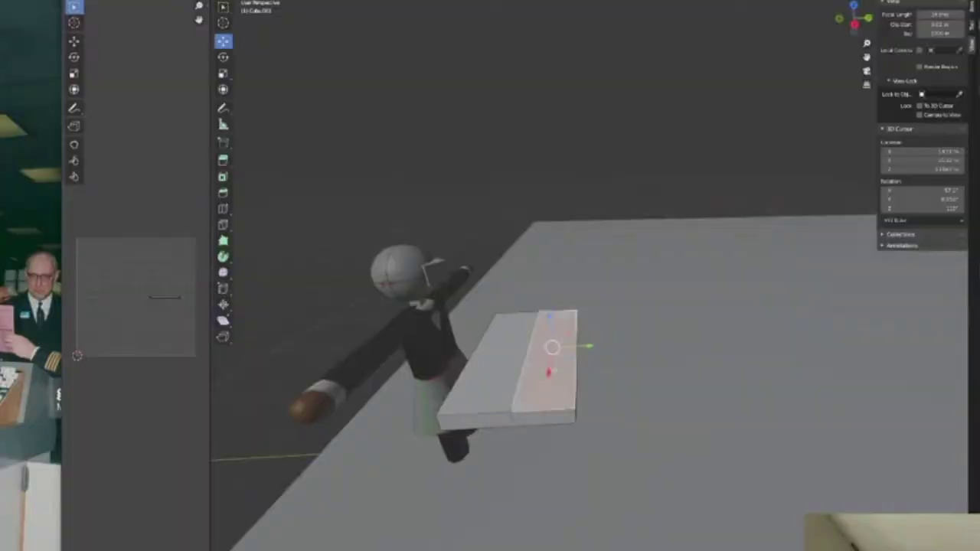
pyautogui.press('e')
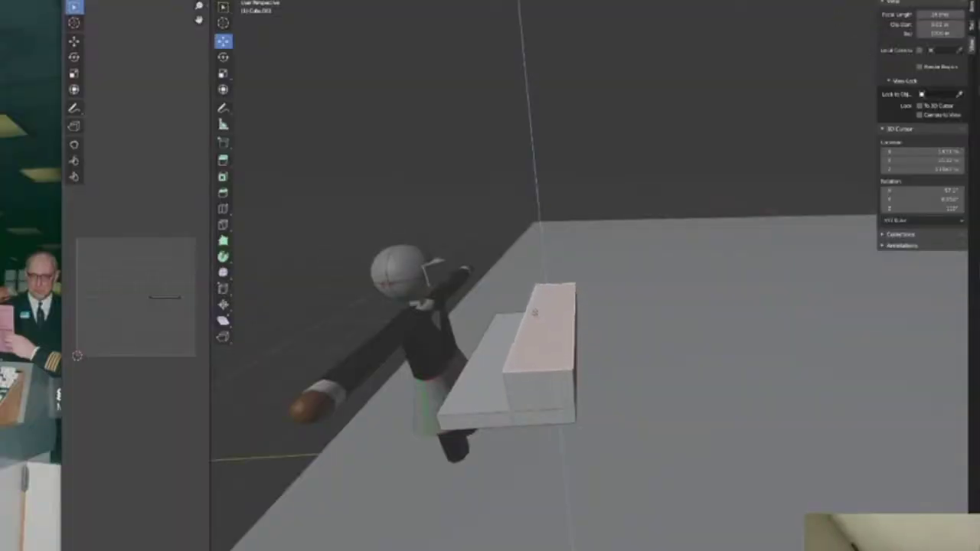
pyautogui.click(532, 310)
# Step: Slope the counter's back by pulling its lower rear edge outward and slightly lowering its upper rear edge
pyautogui.moveTo(576, 368); pyautogui.dragTo(532, 358, button='middle')
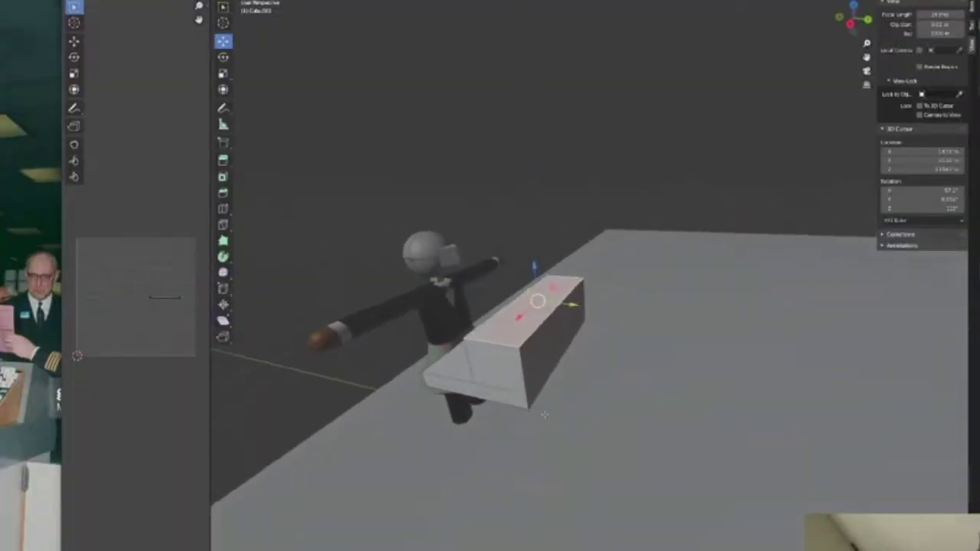
pyautogui.press('1')
pyautogui.moveTo(550, 354); pyautogui.dragTo(562, 400)
pyautogui.moveTo(600, 353); pyautogui.dragTo(615, 356)
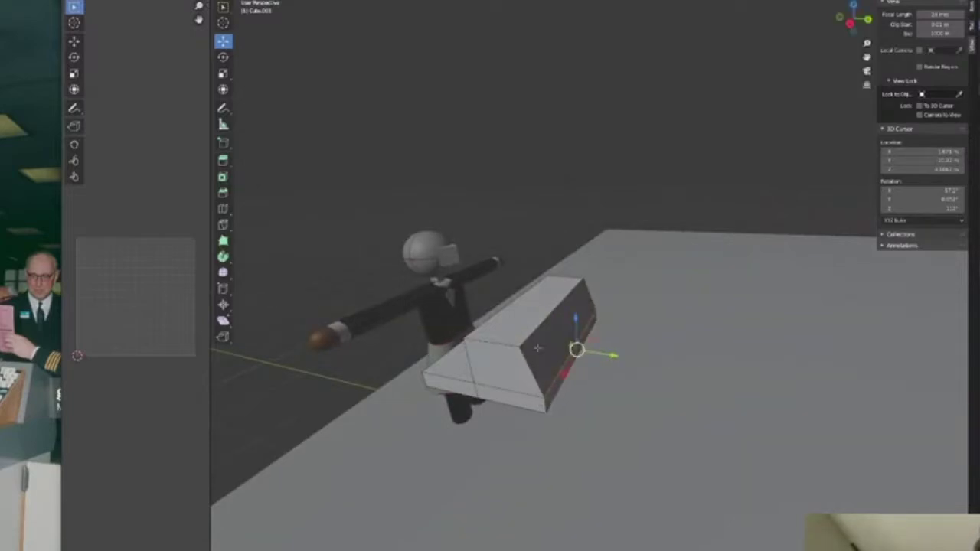
pyautogui.moveTo(539, 348); pyautogui.dragTo(568, 335, button='middle')
pyautogui.click(577, 334)
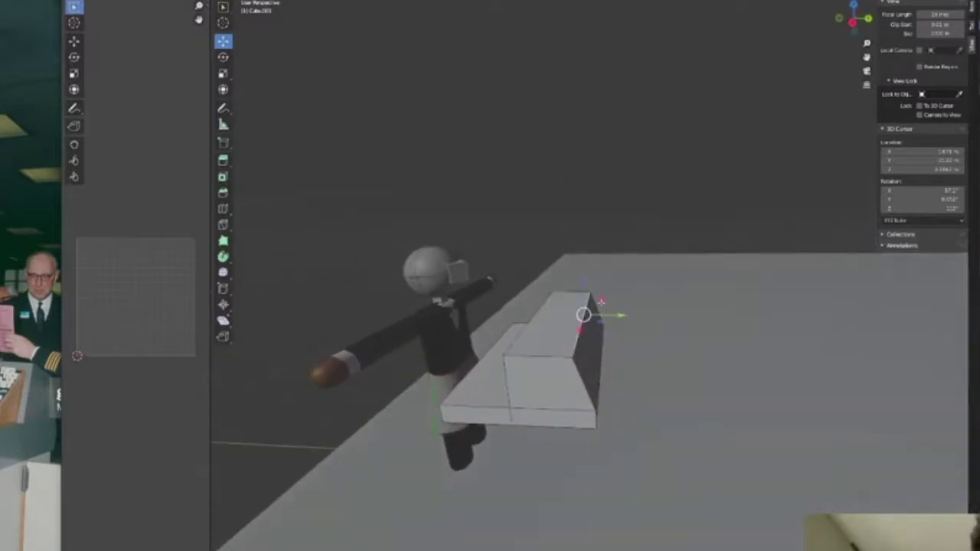
pyautogui.moveTo(601, 302); pyautogui.dragTo(604, 315)
# Step: Extrude the inset face into the counter's raised back as a recess, and extrude the underside's end strips down as legs
pyautogui.moveTo(515, 372); pyautogui.dragTo(546, 362, button='middle')
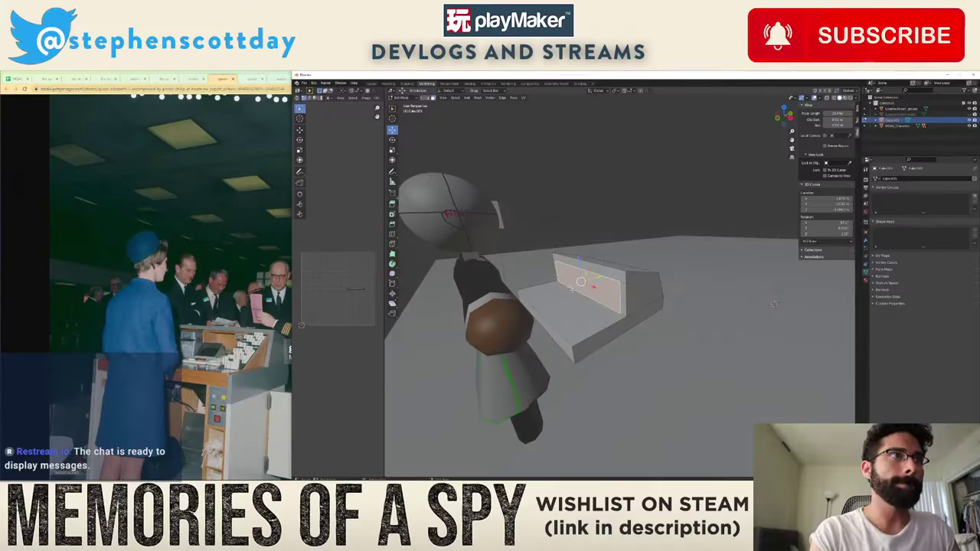
pyautogui.press('e')
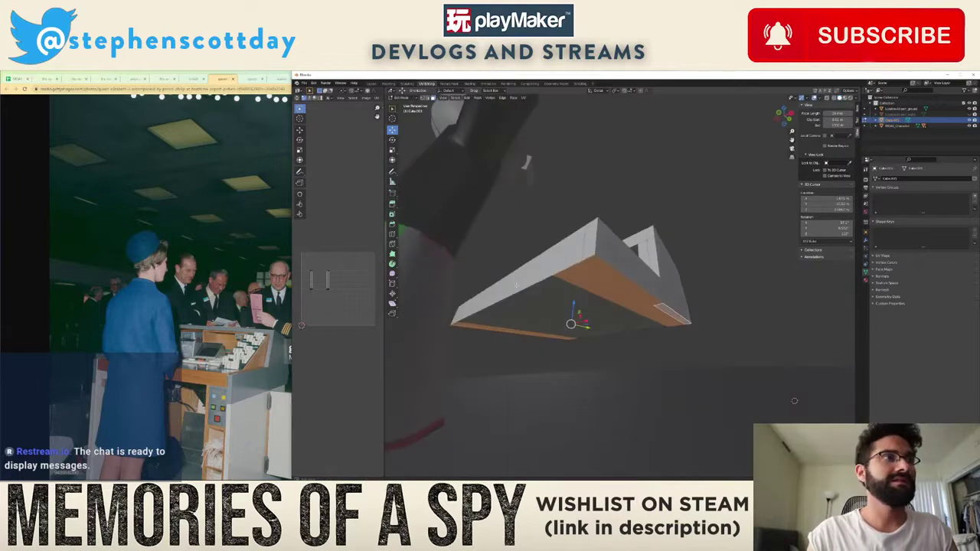
pyautogui.moveTo(554, 320); pyautogui.dragTo(556, 300, button='middle')
pyautogui.press('e')
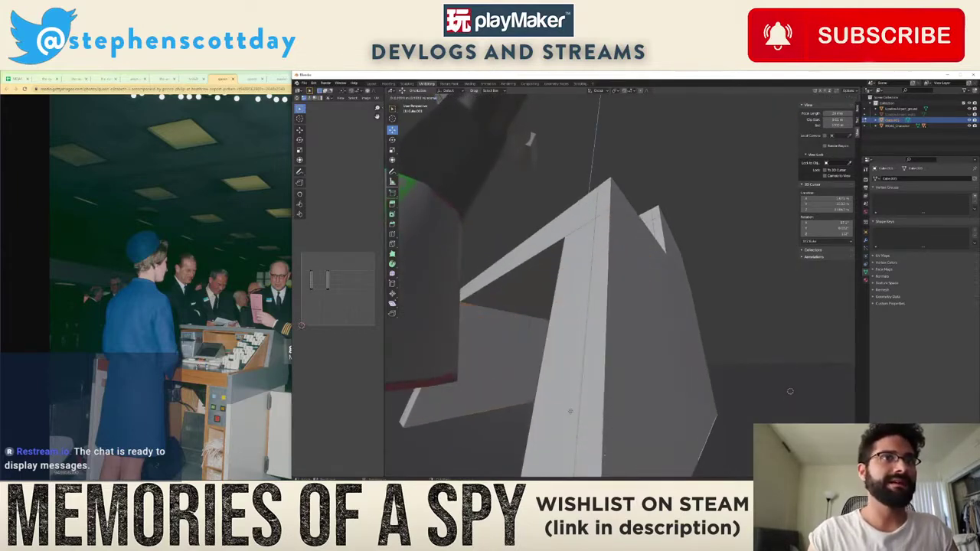
pyautogui.click(574, 440)
# Step: Extrude the faces at both ends of the counter's raised back forward into two blocks over the worktop
pyautogui.moveTo(574, 440); pyautogui.dragTo(568, 439, button='middle')
pyautogui.press('e')
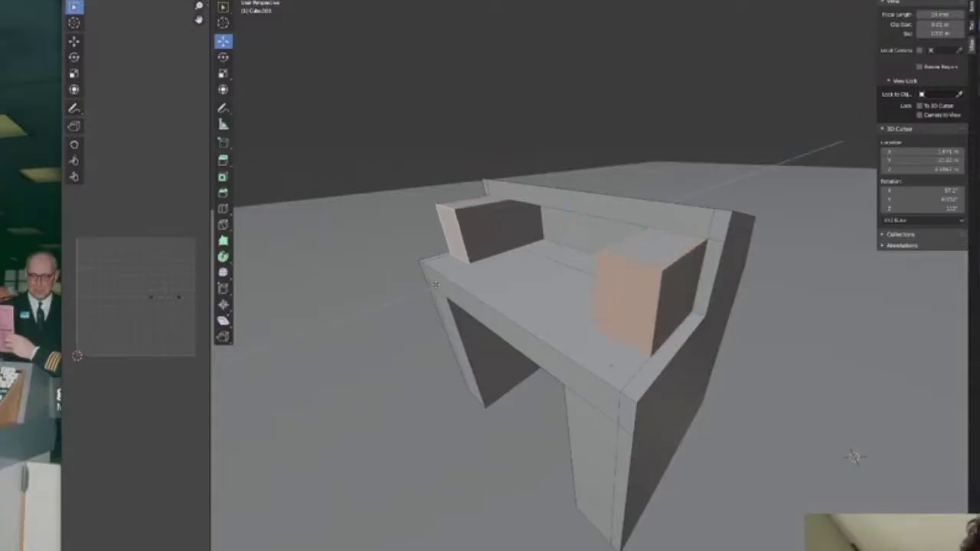
pyautogui.click(444, 281)
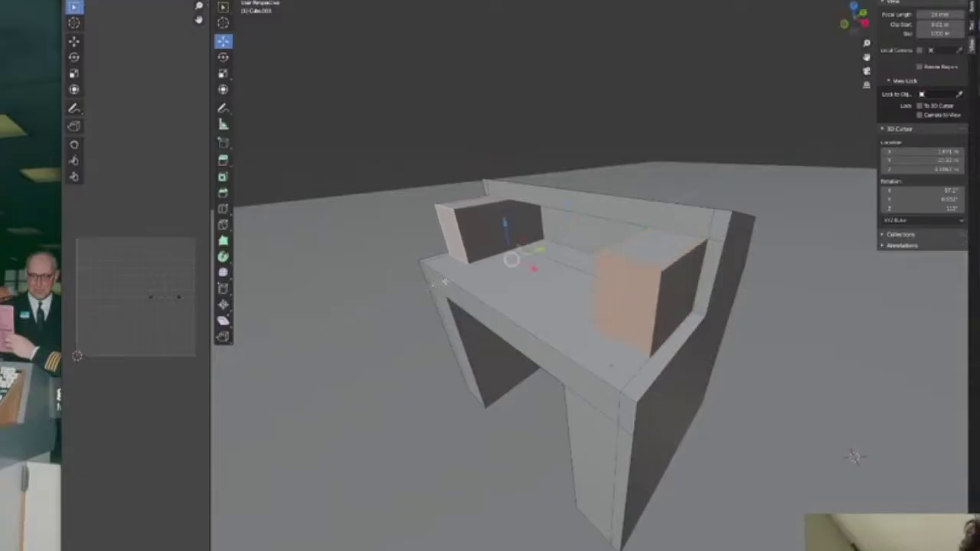
# Step: Move the upper front edges of both end blocks back and down to slope them toward the counter's raised back
pyautogui.click(442, 208)
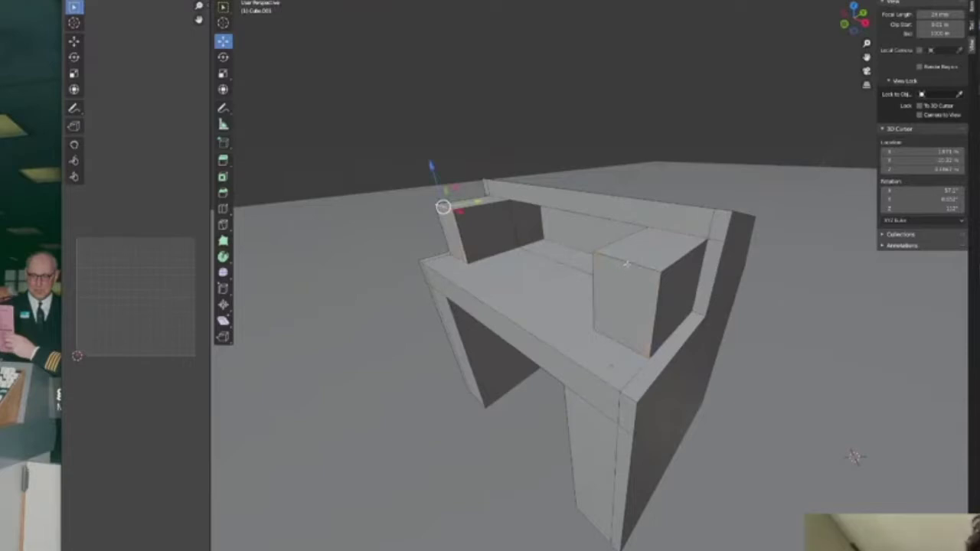
pyautogui.moveTo(501, 204); pyautogui.dragTo(501, 207)
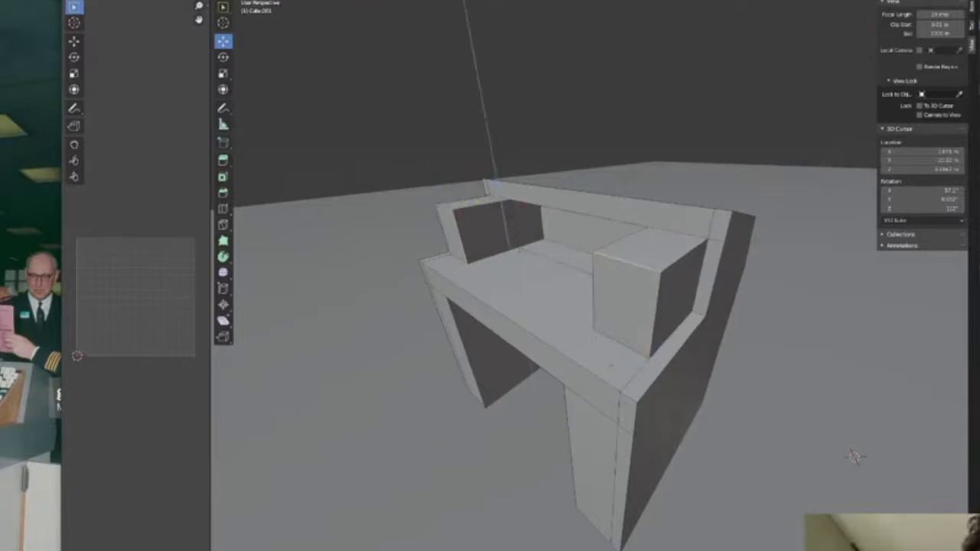
pyautogui.moveTo(520, 249); pyautogui.dragTo(541, 252)
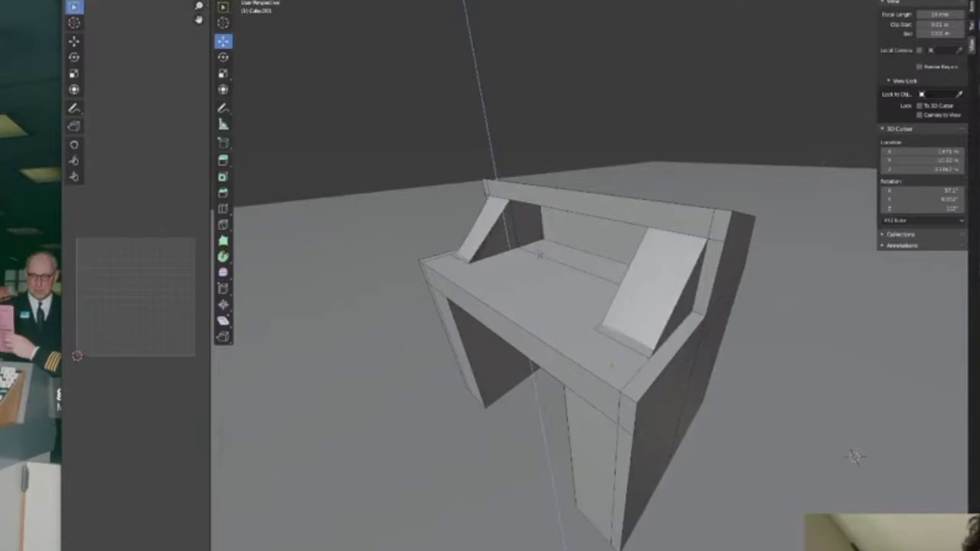
# Step: Delete three unneeded faces from the counter mesh, one after another
pyautogui.moveTo(540, 255); pyautogui.dragTo(766, 332, button='middle')
pyautogui.scroll(4, 572, 253)
pyautogui.scroll(3, 477, 316)
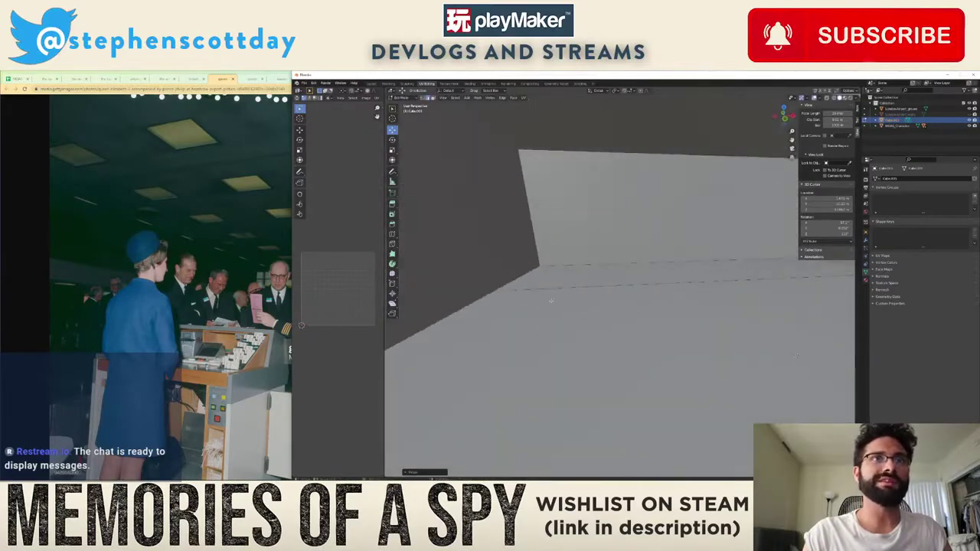
pyautogui.moveTo(551, 301); pyautogui.dragTo(595, 322, button='middle')
pyautogui.press('3')
pyautogui.click(728, 295)
pyautogui.press('x')
pyautogui.click(696, 303)
pyautogui.click(609, 304)
pyautogui.press('x')
pyautogui.click(597, 304)
pyautogui.click(640, 325)
pyautogui.press('x')
pyautogui.click(642, 327)
pyautogui.scroll(-5, 648, 327)
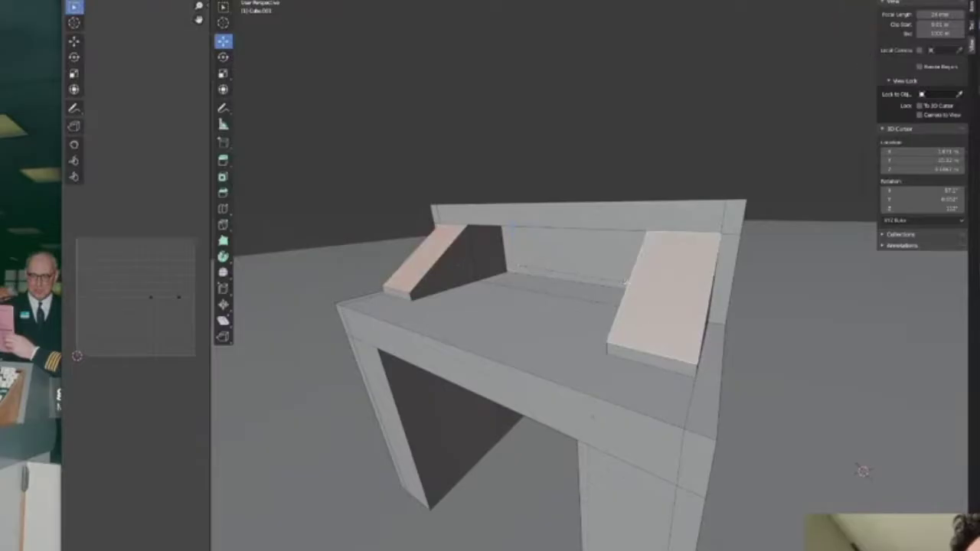
# Step: Inset the sloped faces of both end blocks by a thin border and extrude the inset faces
pyautogui.press('i')
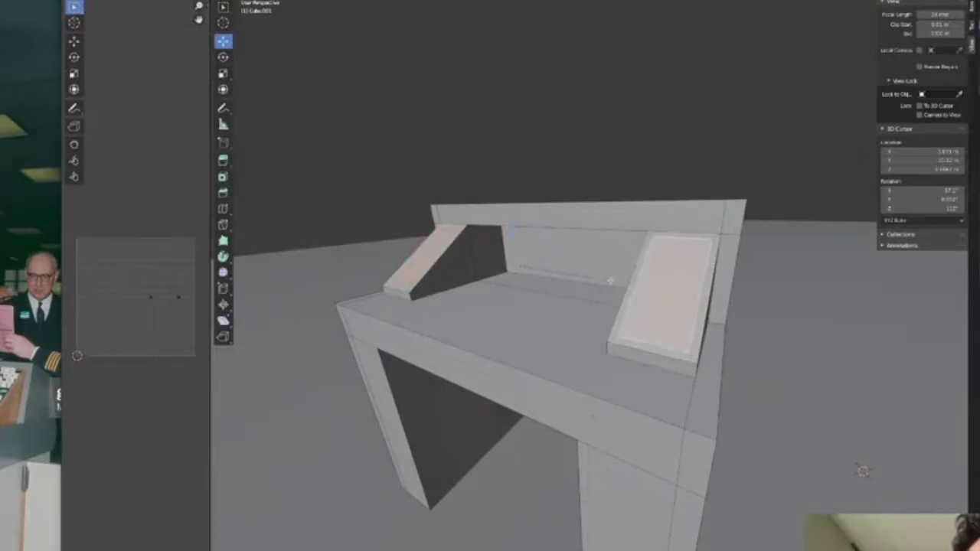
pyautogui.click(610, 282)
pyautogui.press('e')
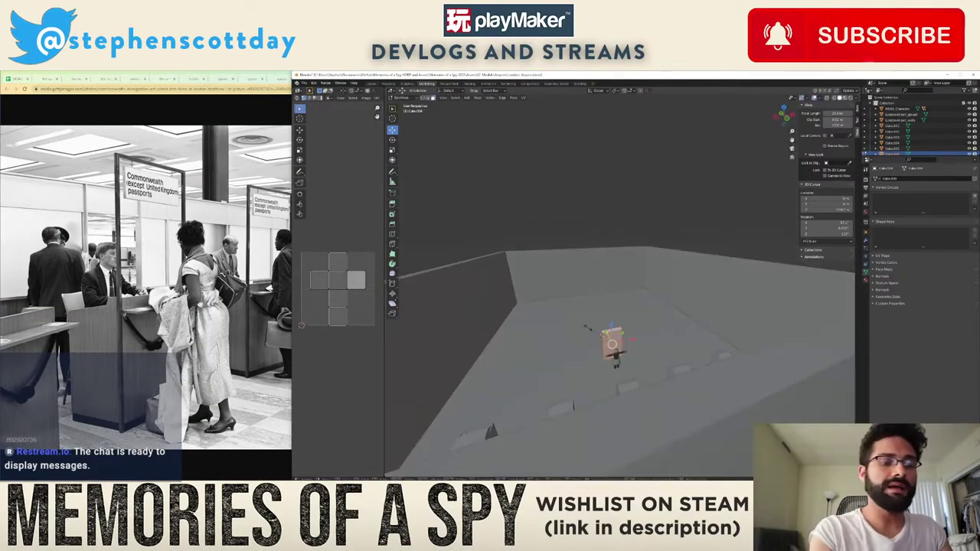
# Step: Scale the new cube along the Y axis to shape the room divider wall
pyautogui.press('s')
pyautogui.press('y')
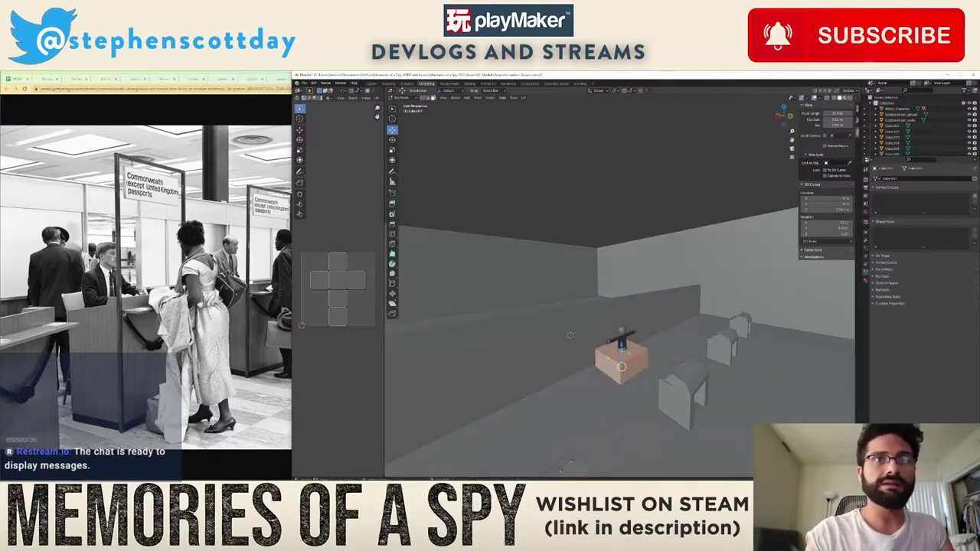
# Step: Raise the second new box beside the character and move it back into the divider wall as a doorway block
pyautogui.moveTo(621, 352); pyautogui.dragTo(622, 344)
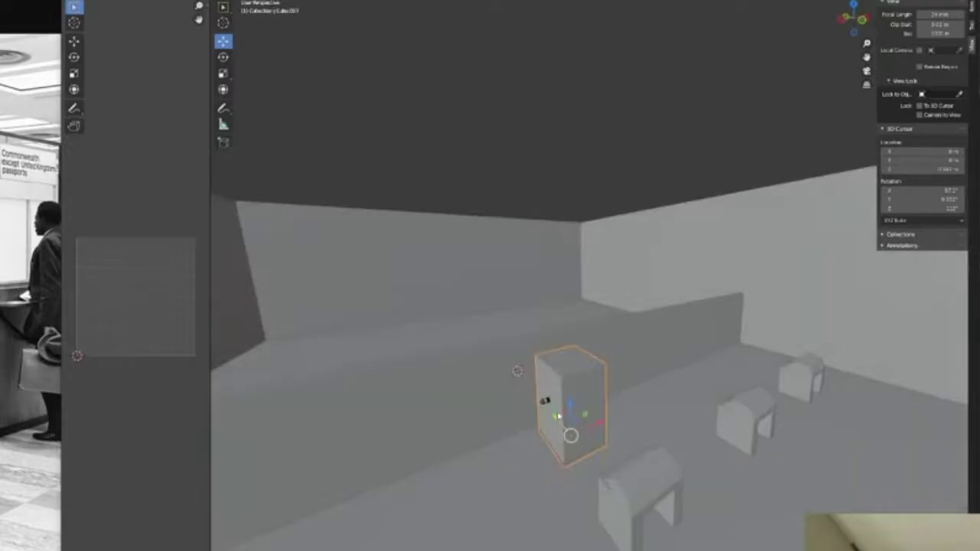
pyautogui.moveTo(559, 419); pyautogui.dragTo(543, 401)
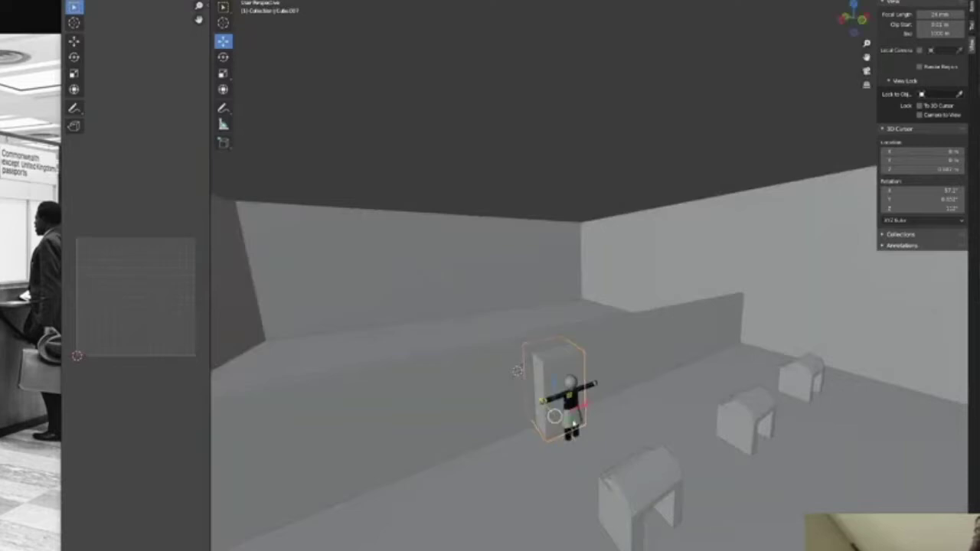
# Step: Duplicate the doorway block twice along the X axis, placing one copy toward each end of the divider wall
pyautogui.moveTo(575, 423); pyautogui.dragTo(643, 406, button='middle')
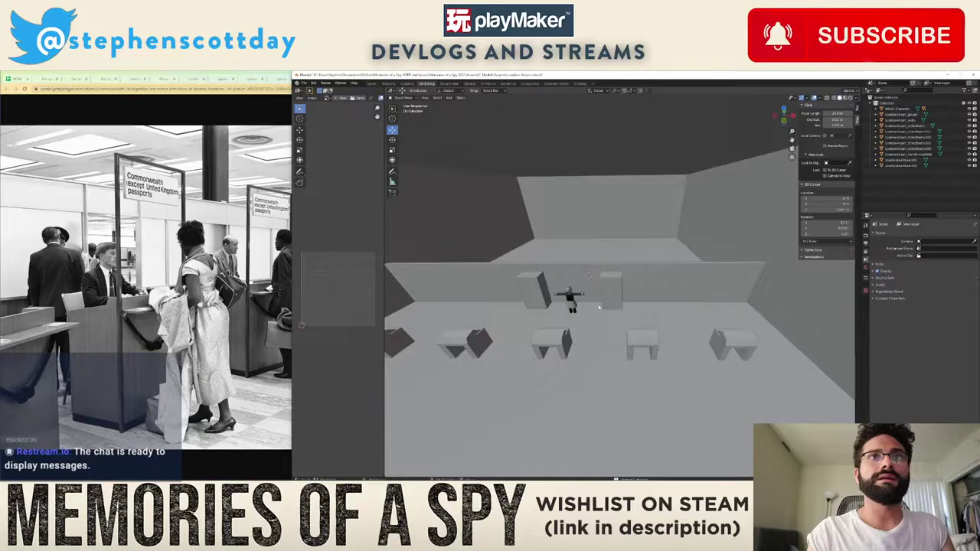
pyautogui.click(611, 285)
pyautogui.hotkey('shift', 'd')
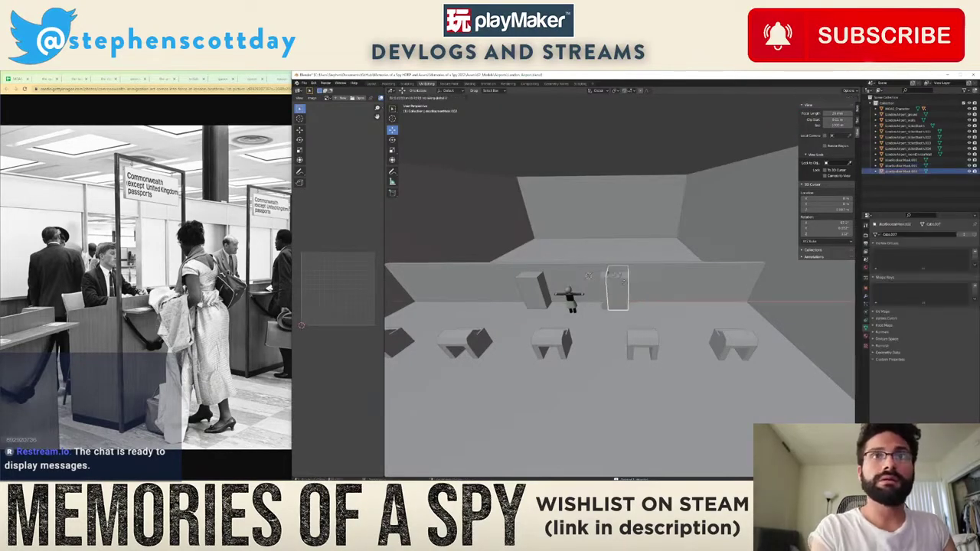
pyautogui.click(682, 286)
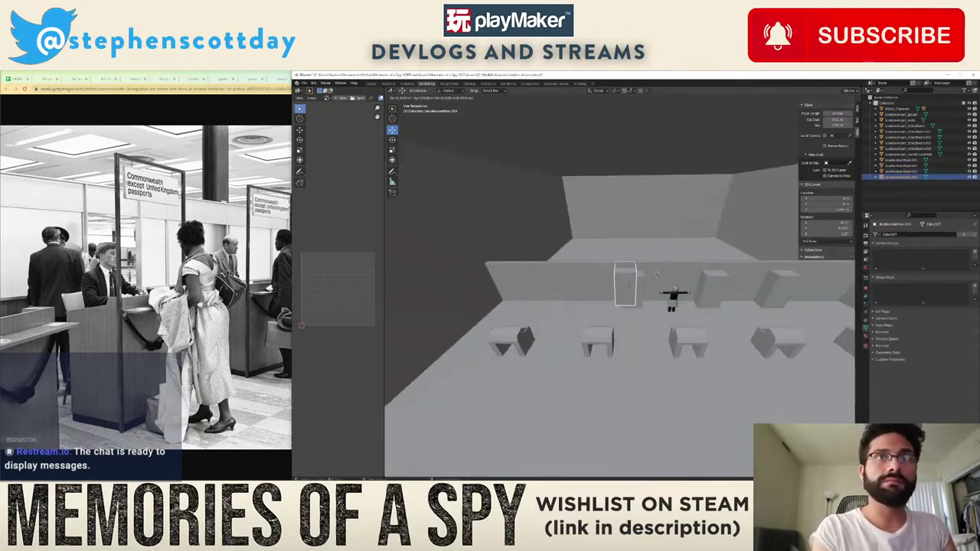
pyautogui.press('x')
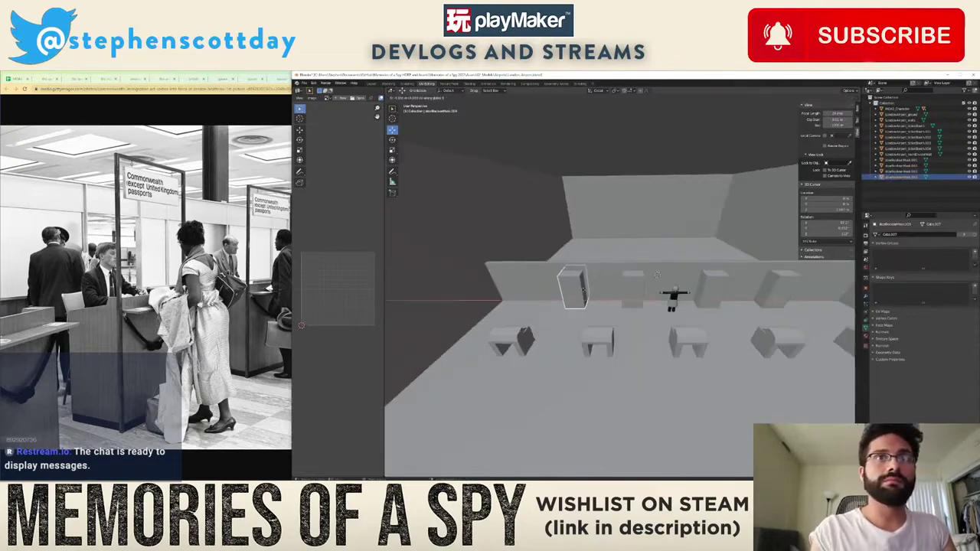
pyautogui.click(571, 287)
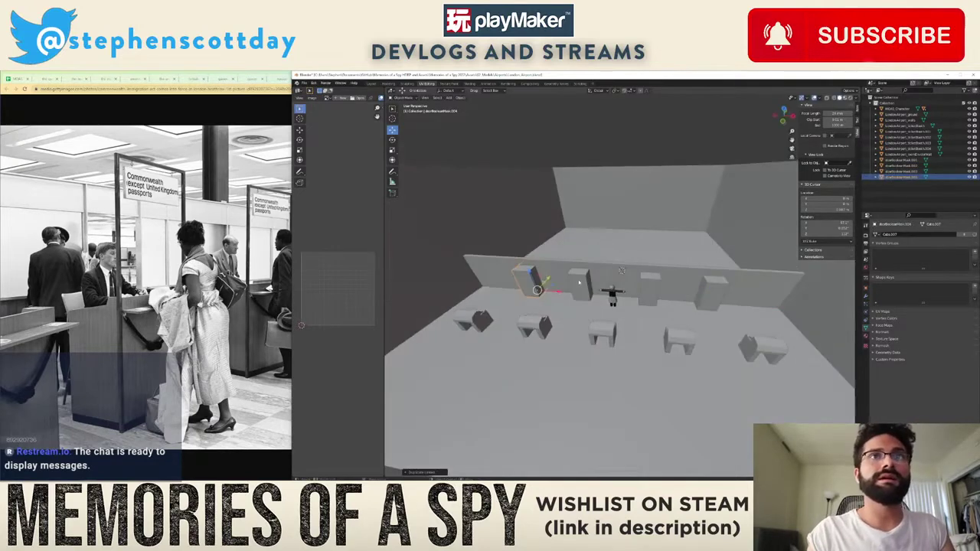
# Step: Select all four doorway blocks along the divider wall and join them into one object
pyautogui.keyDown('shift'); pyautogui.click(579, 285); pyautogui.keyUp('shift')
pyautogui.keyDown('shift'); pyautogui.click(651, 290); pyautogui.keyUp('shift')
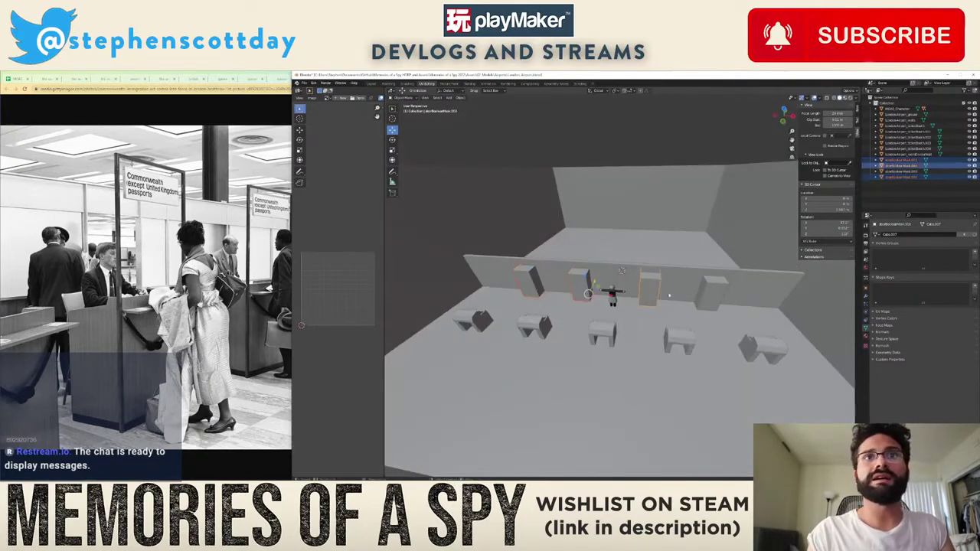
pyautogui.keyDown('shift'); pyautogui.click(713, 295); pyautogui.keyUp('shift')
pyautogui.hotkey('ctrl', 'j')
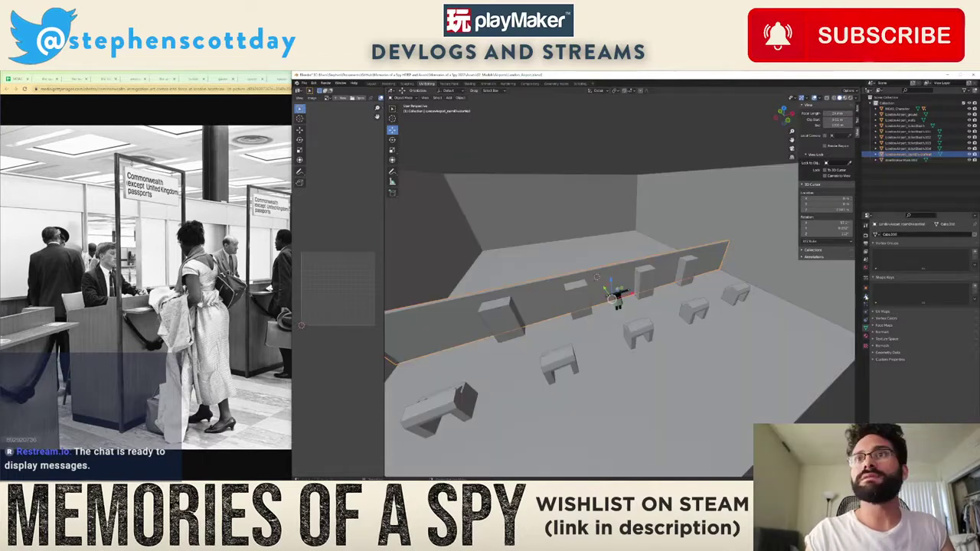
# Step: Cut the doorways out of the divider wall with a Boolean modifier using the joined blocks, and hide the cutter mesh
pyautogui.click(866, 297)
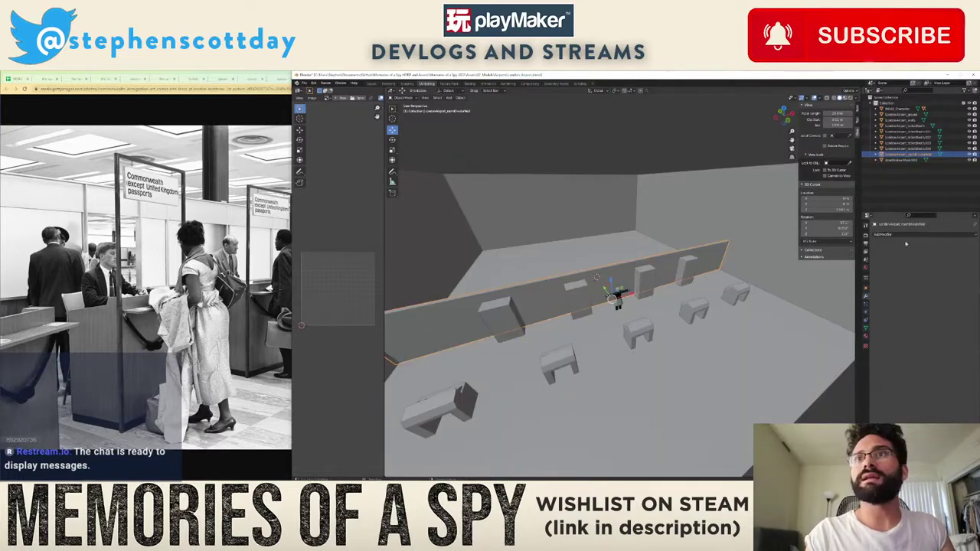
pyautogui.click(905, 235)
pyautogui.press('h')
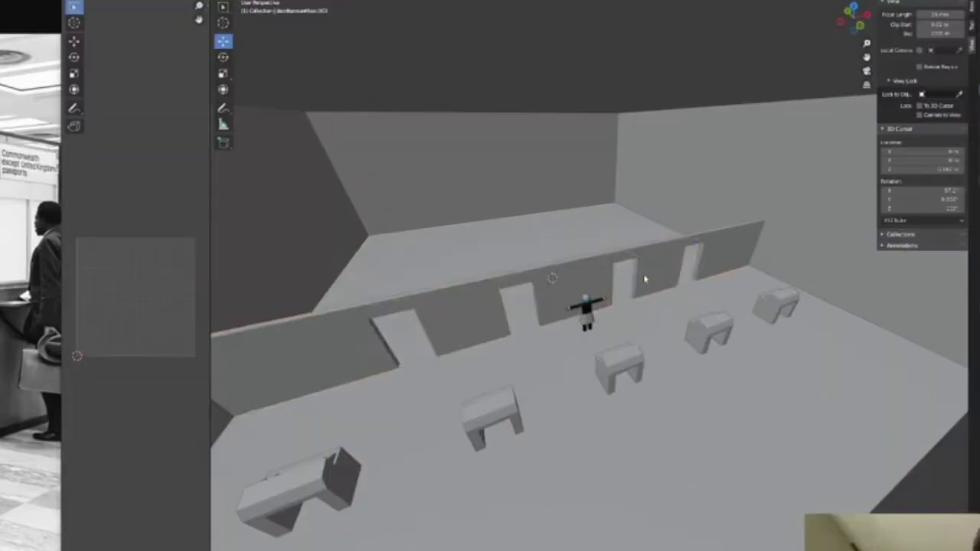
# Step: Inset the divider wall's side faces around the doorways and extrude them along their normals to recess the panels behind a frame
pyautogui.moveTo(653, 277); pyautogui.dragTo(629, 290, button='middle')
pyautogui.press('i')
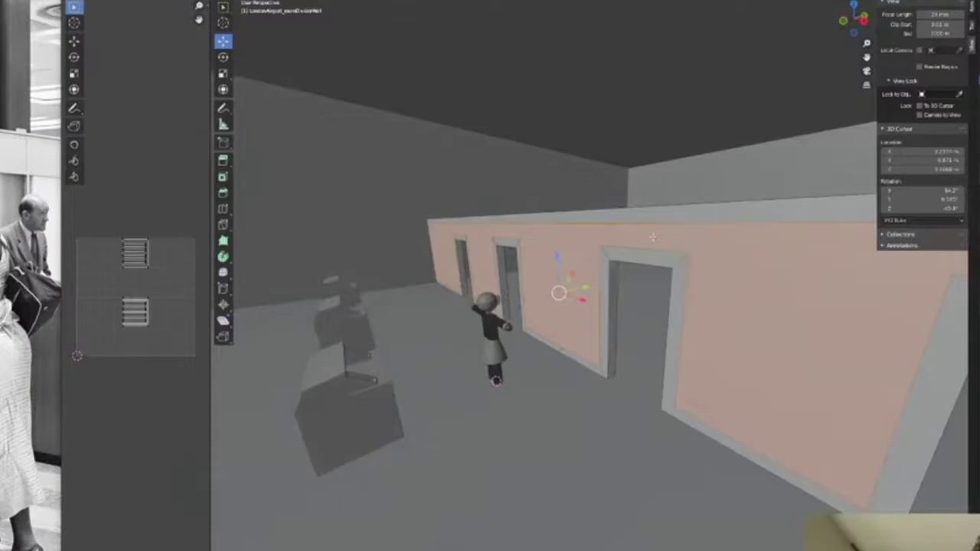
pyautogui.hotkey('alt', 'e')
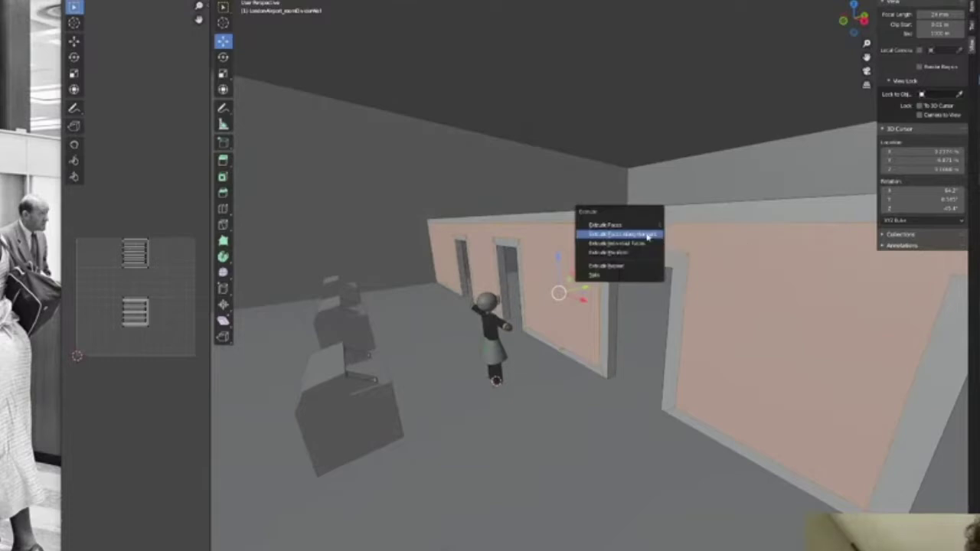
pyautogui.click(647, 235)
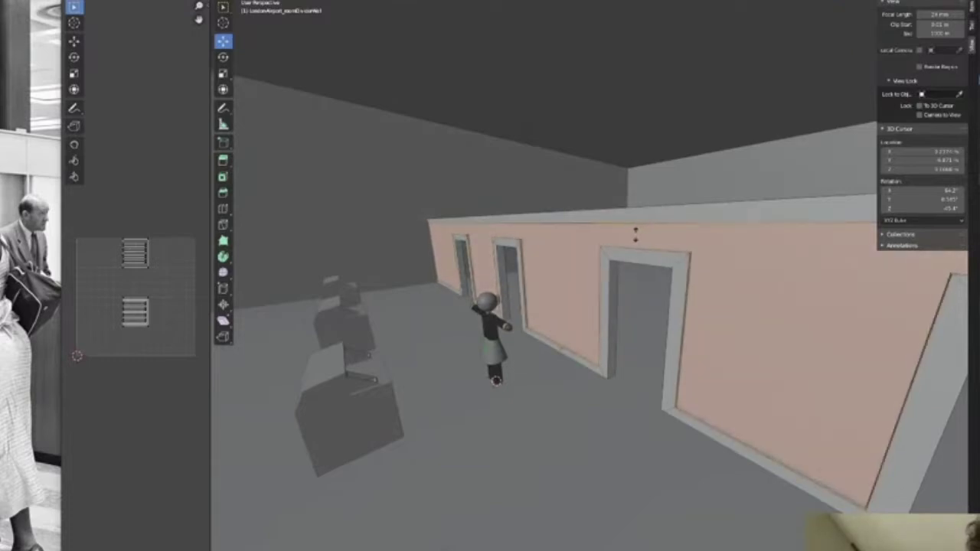
pyautogui.click(635, 235)
pyautogui.moveTo(635, 235); pyautogui.dragTo(750, 259, button='middle')
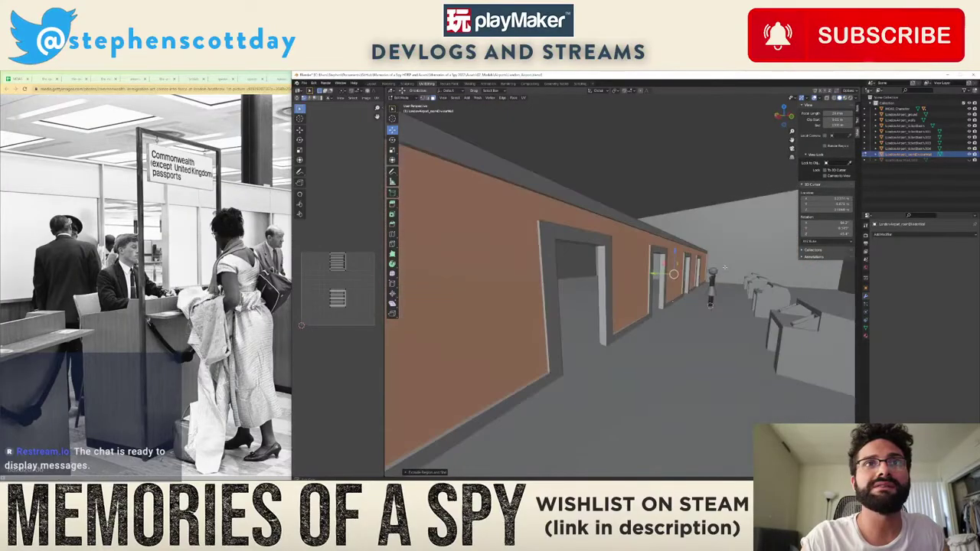
pyautogui.press('Tab')
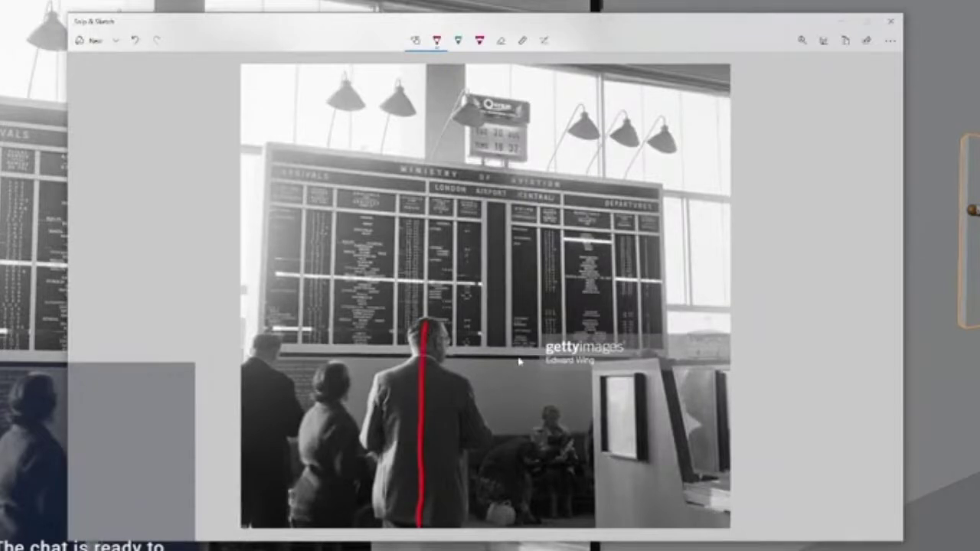
# Step: In Snip & Sketch, mark the man's height on the flight board photo and tick off matching lengths across the board's width
pyautogui.moveTo(443, 322); pyautogui.dragTo(398, 322)
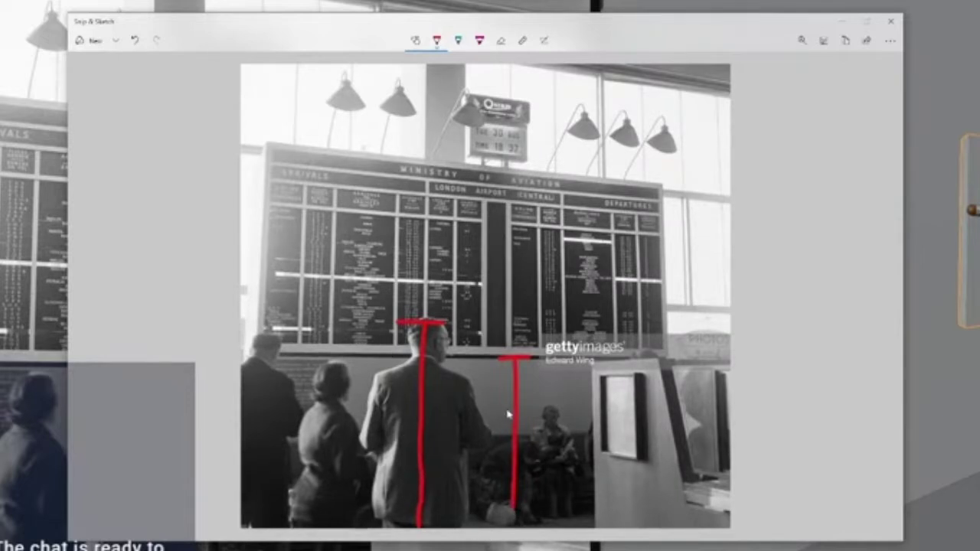
pyautogui.moveTo(439, 245); pyautogui.dragTo(434, 261)
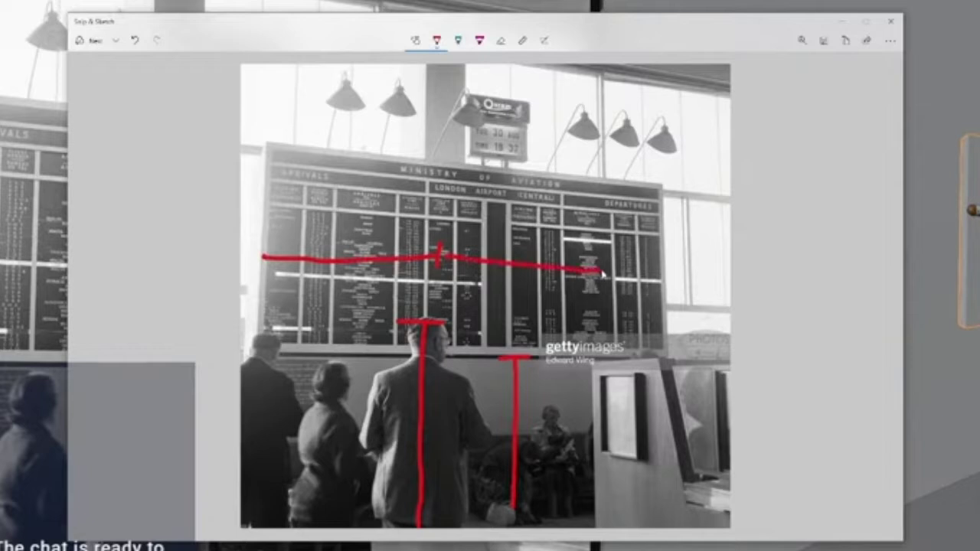
pyautogui.moveTo(604, 253); pyautogui.dragTo(605, 272)
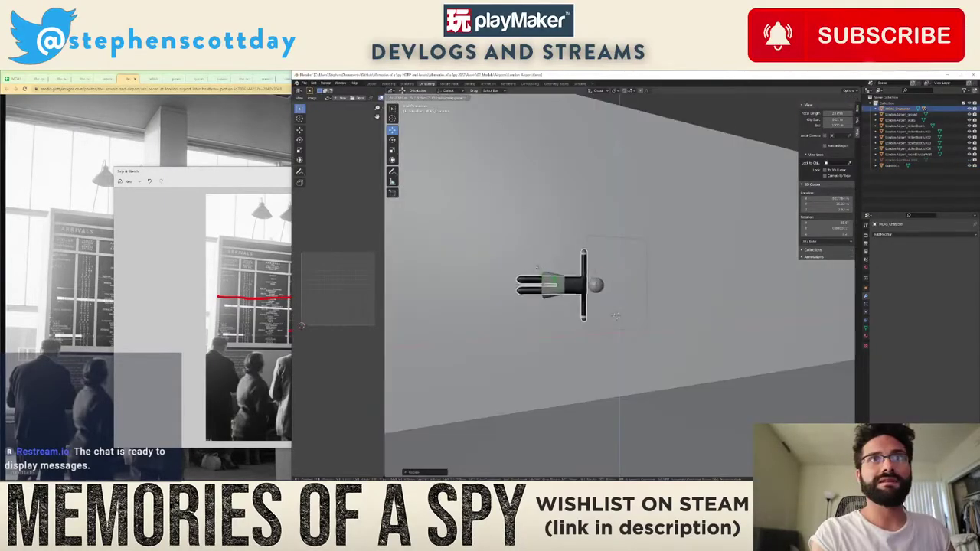
# Step: Move the character lying on its side along the flight board block to gauge the board's width in body lengths
pyautogui.moveTo(537, 269); pyautogui.dragTo(519, 262)
pyautogui.moveTo(518, 262); pyautogui.dragTo(494, 264, button='middle')
pyautogui.moveTo(562, 273); pyautogui.dragTo(640, 273)
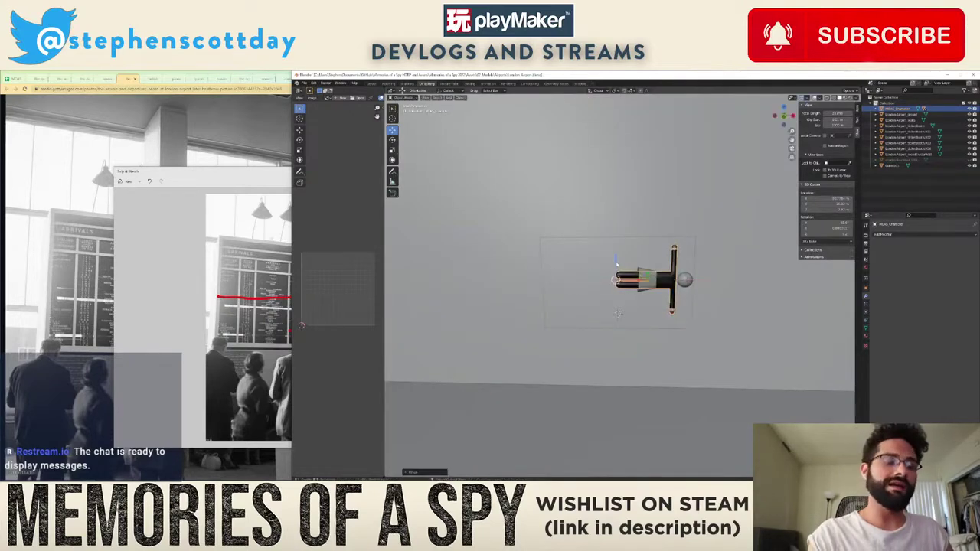
# Step: Select the flight board block behind the character and scale its mesh in edit mode
pyautogui.click(586, 263)
pyautogui.press('Tab')
pyautogui.moveTo(586, 262); pyautogui.dragTo(588, 270, button='middle')
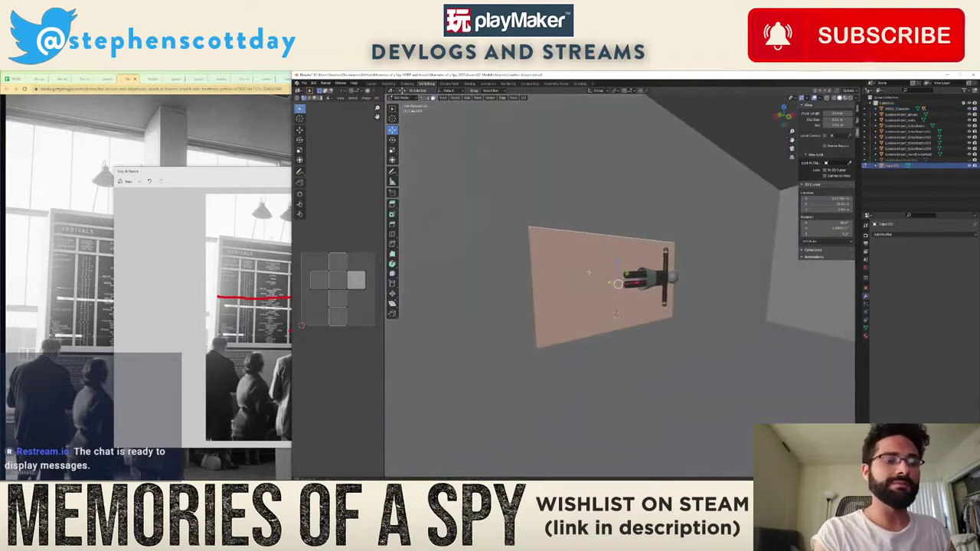
pyautogui.press('s')
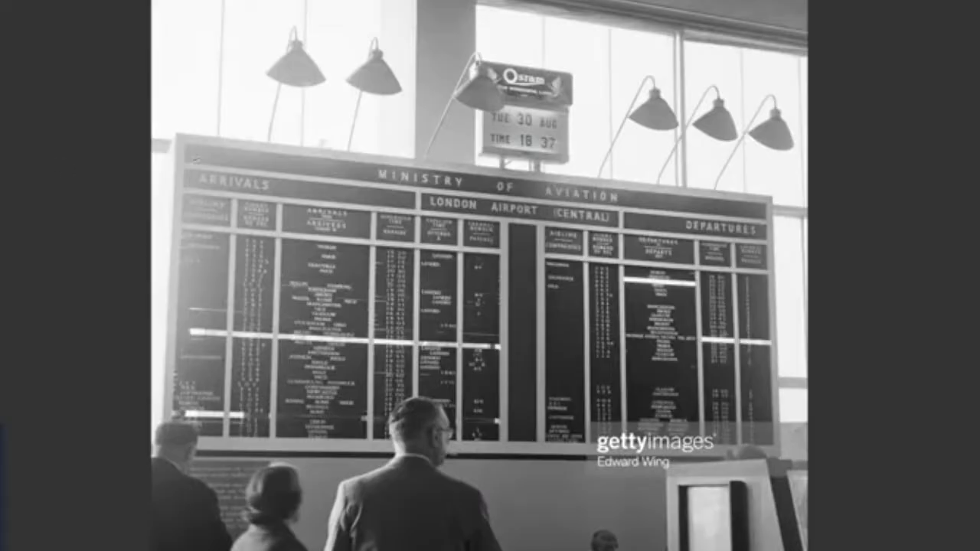
# Step: In Photoshop, fit the perspective warp grid to the flight board's four corners in the photo and commit it
pyautogui.click(177, 134)
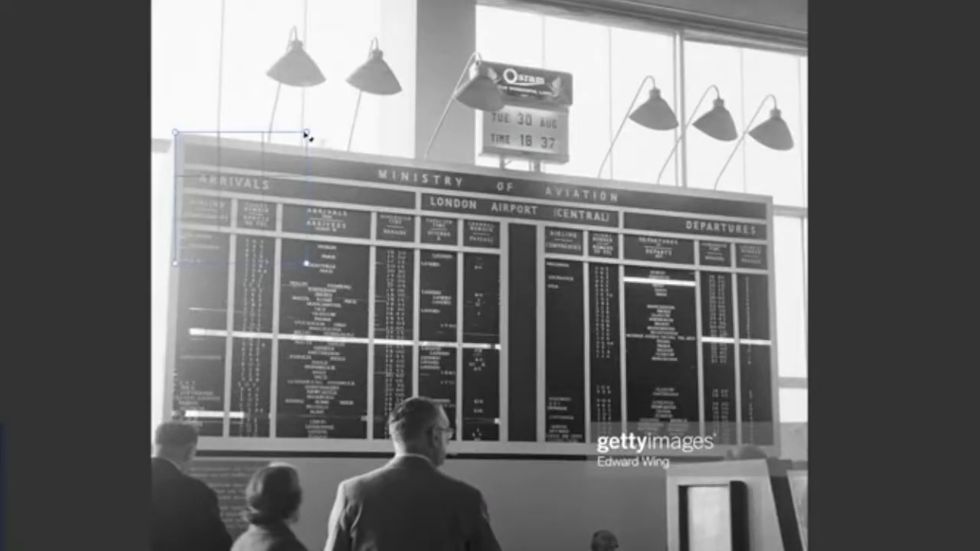
pyautogui.moveTo(306, 134); pyautogui.dragTo(775, 197)
pyautogui.moveTo(306, 263); pyautogui.dragTo(780, 457)
pyautogui.moveTo(175, 264); pyautogui.dragTo(161, 450)
pyautogui.moveTo(776, 197); pyautogui.dragTo(773, 196)
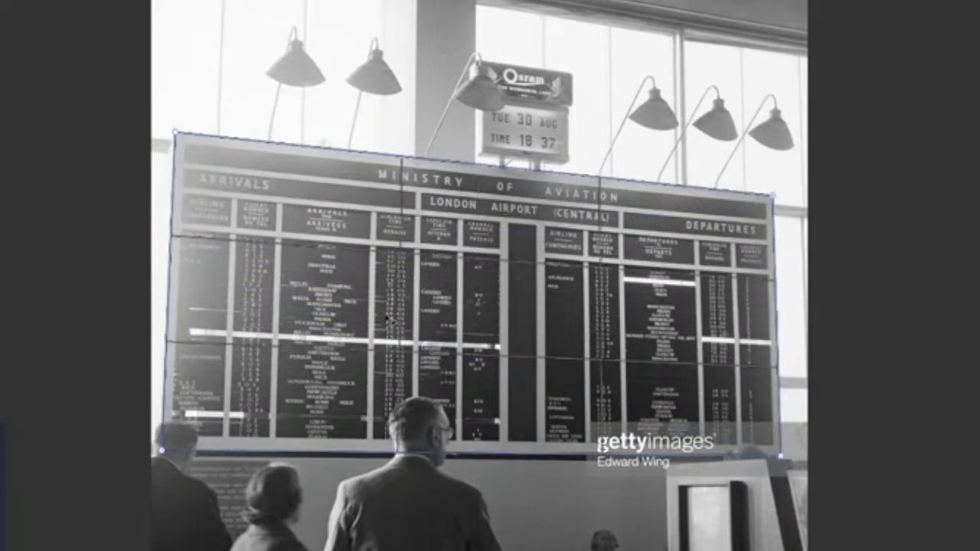
pyautogui.press('Return')
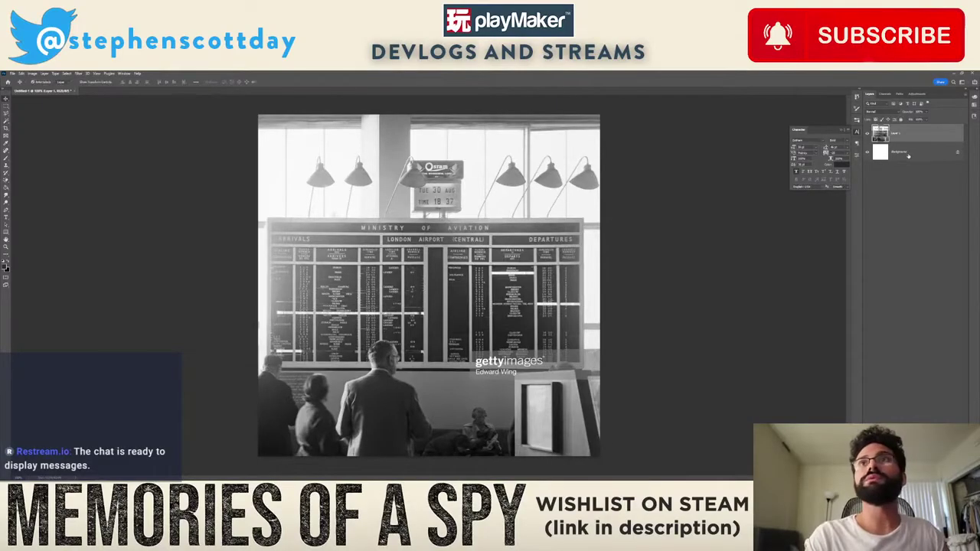
# Step: Delete the white Background layer beneath the photo
pyautogui.click(908, 154)
pyautogui.press('Delete')
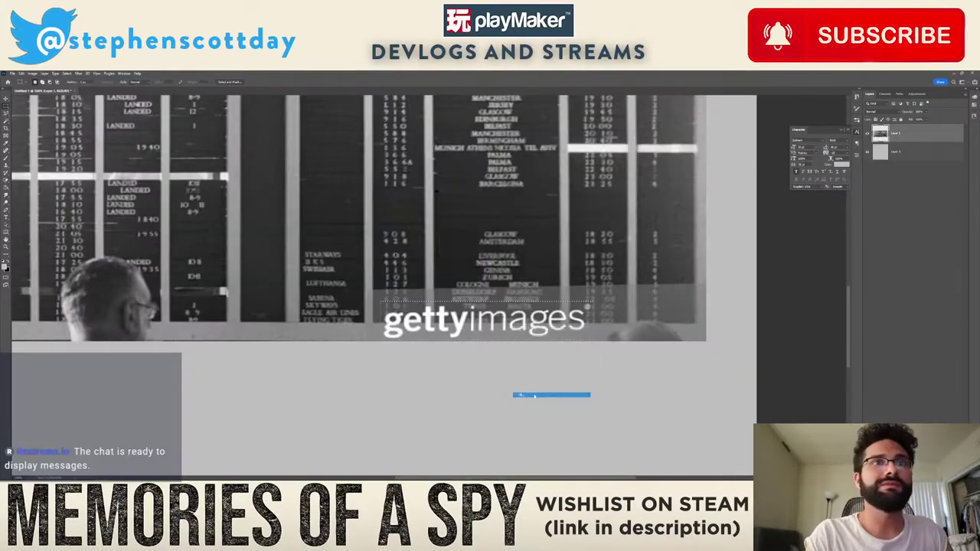
# Step: Fill the selected strip over the watermark near the board's lower edge
pyautogui.hotkey('shift', 'F5')
pyautogui.click(522, 189)
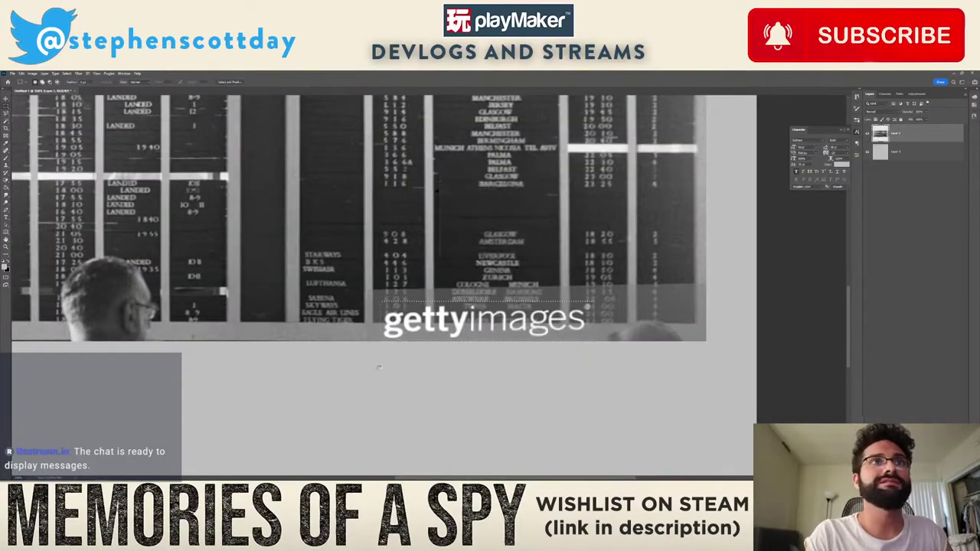
# Step: Outline the man's head at the flight board's lower edge and fill the selection
pyautogui.moveTo(72, 344); pyautogui.dragTo(378, 375)
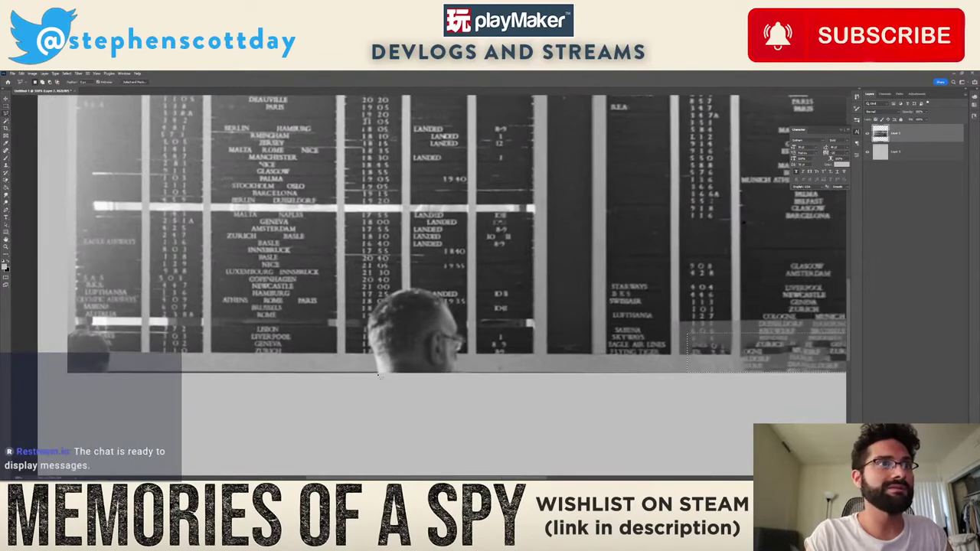
pyautogui.rightClick(403, 341)
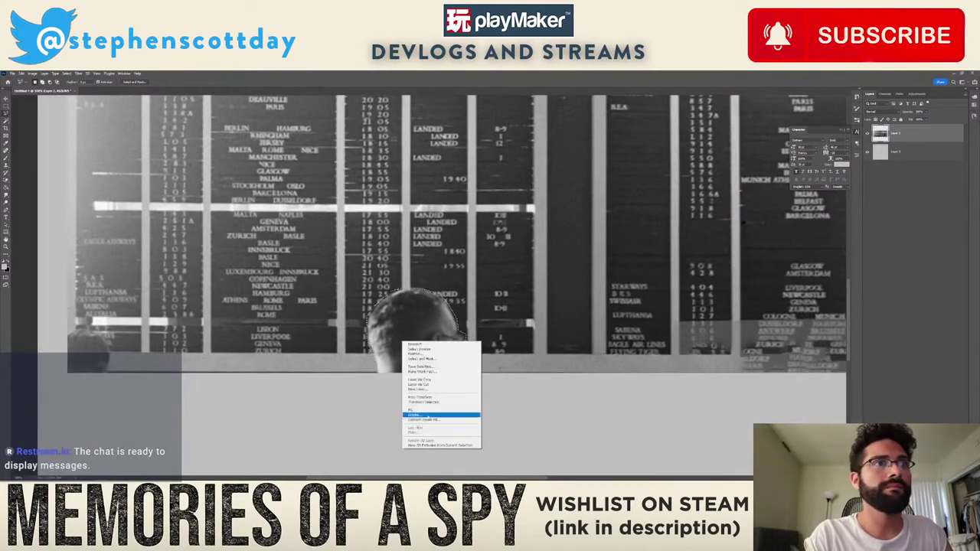
pyautogui.click(429, 410)
pyautogui.press('Return')
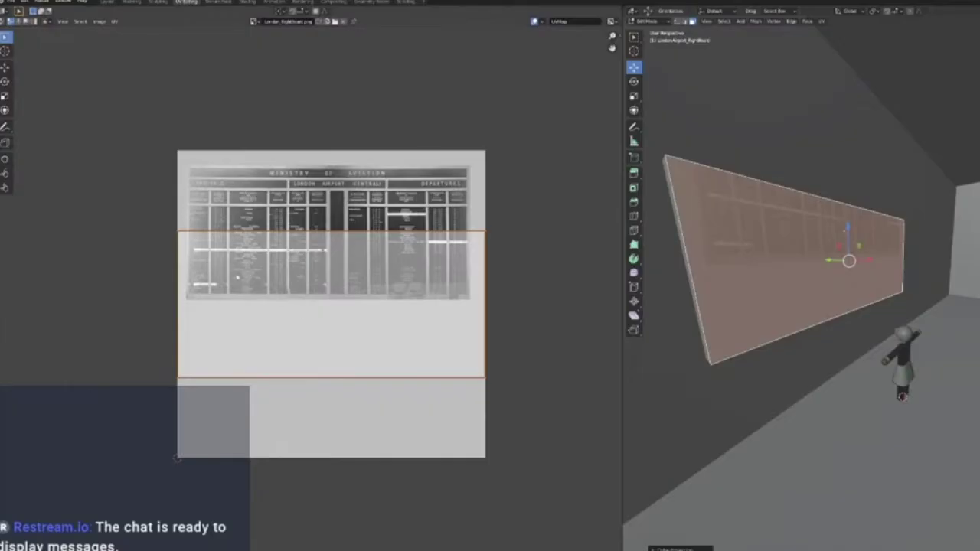
# Step: In Blender, scale the flight board's front-face UVs and move them to fit the board in the photo texture
pyautogui.click(241, 280)
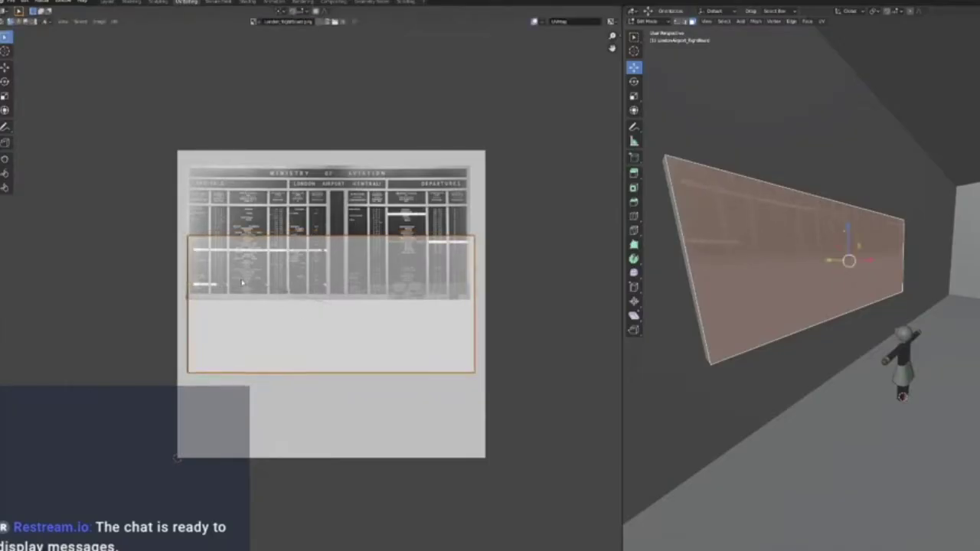
pyautogui.press('g')
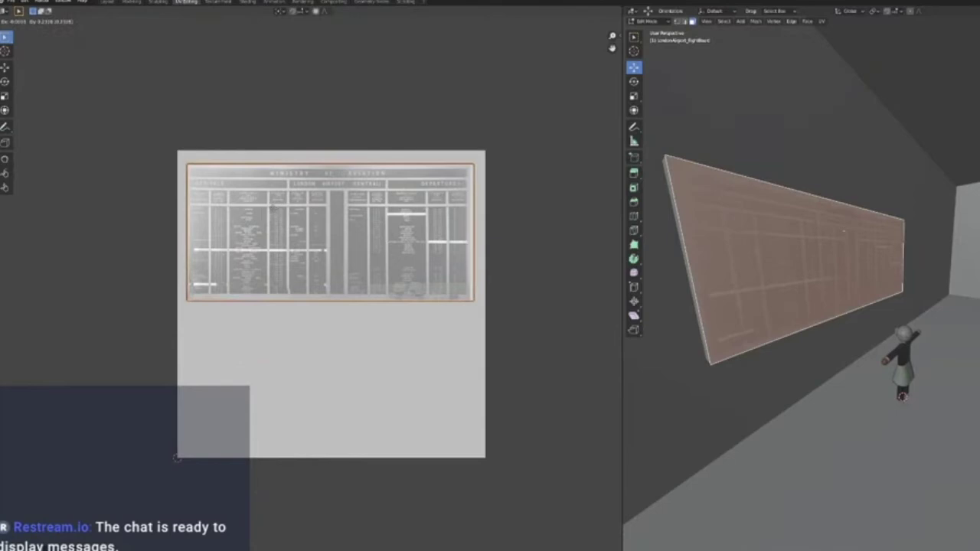
pyautogui.click(272, 208)
pyautogui.scroll(3, 282, 224)
pyautogui.moveTo(283, 224); pyautogui.dragTo(246, 268, button='middle')
# Step: Place the marble tile roughness texture as a layer above the marble albedo image in Photoshop
pyautogui.hotkey('alt', 'Tab')
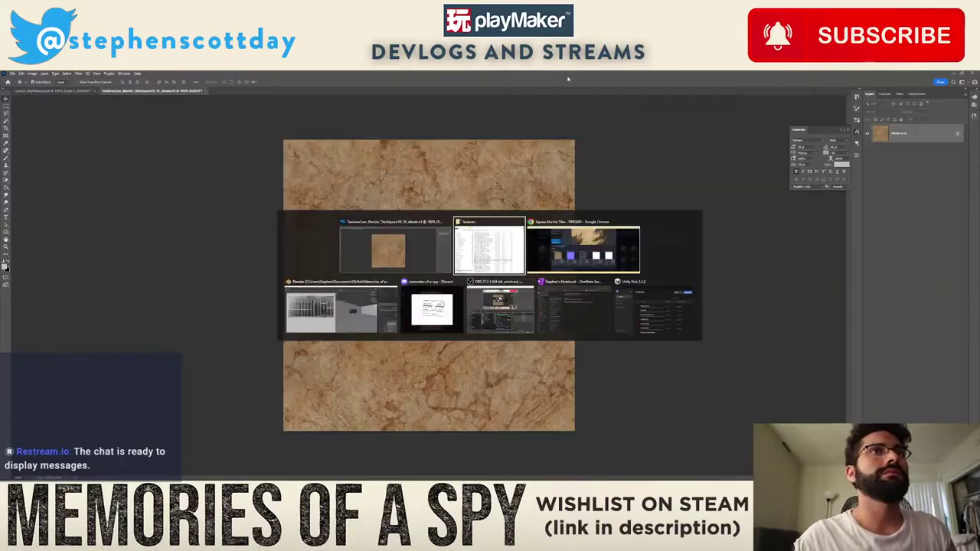
pyautogui.moveTo(684, 369); pyautogui.dragTo(419, 297)
pyautogui.press('Return')
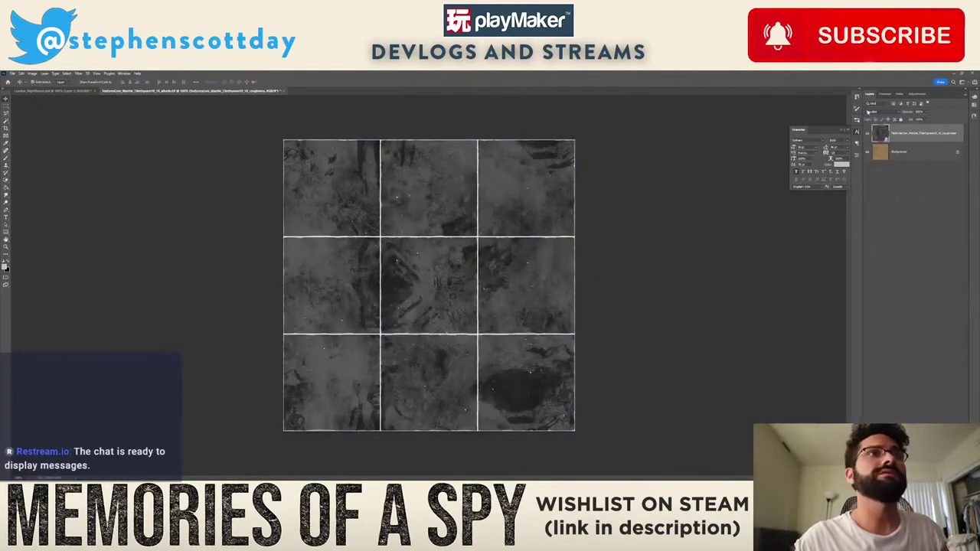
# Step: Try different blend modes for the roughness layer over the marble
pyautogui.scroll(-3, 868, 113)
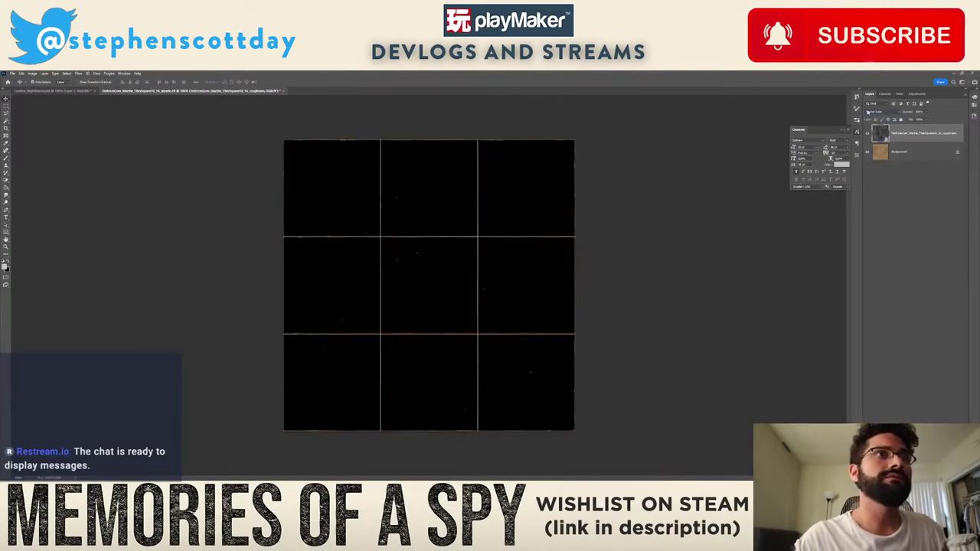
pyautogui.scroll(-2, 869, 113)
pyautogui.scroll(-4, 868, 112)
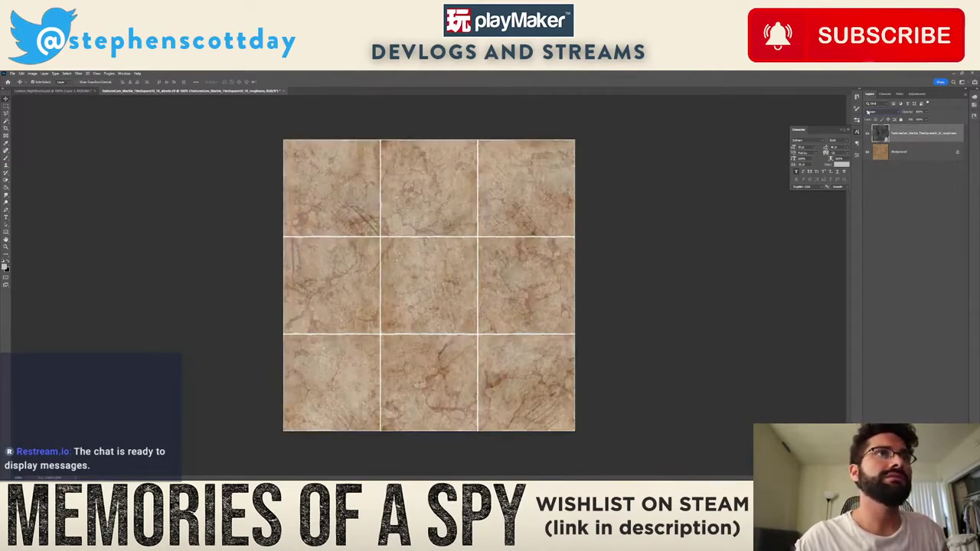
pyautogui.scroll(-7, 868, 112)
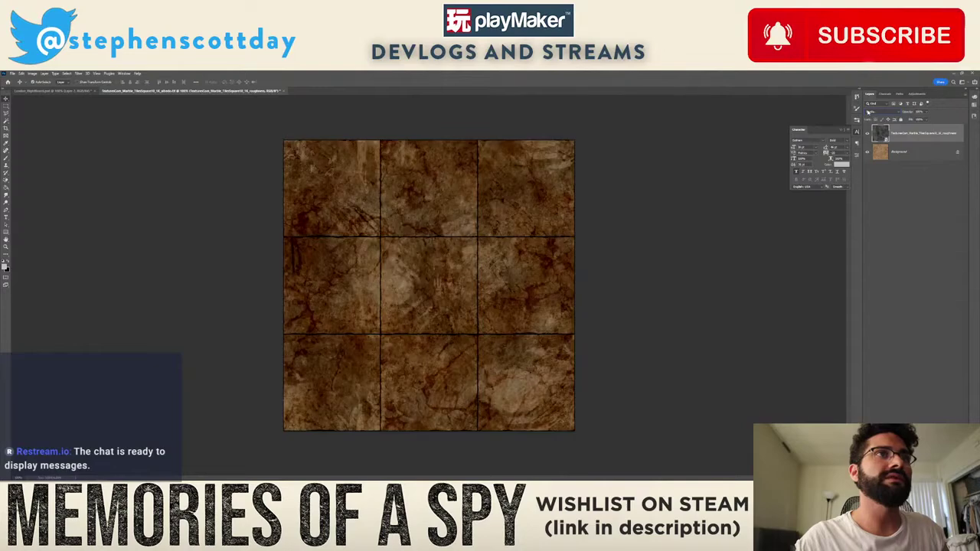
# Step: Invert the roughness layer, blend it over the marble with Soft Light, and export the composite
pyautogui.hotkey('ctrl', 'i')
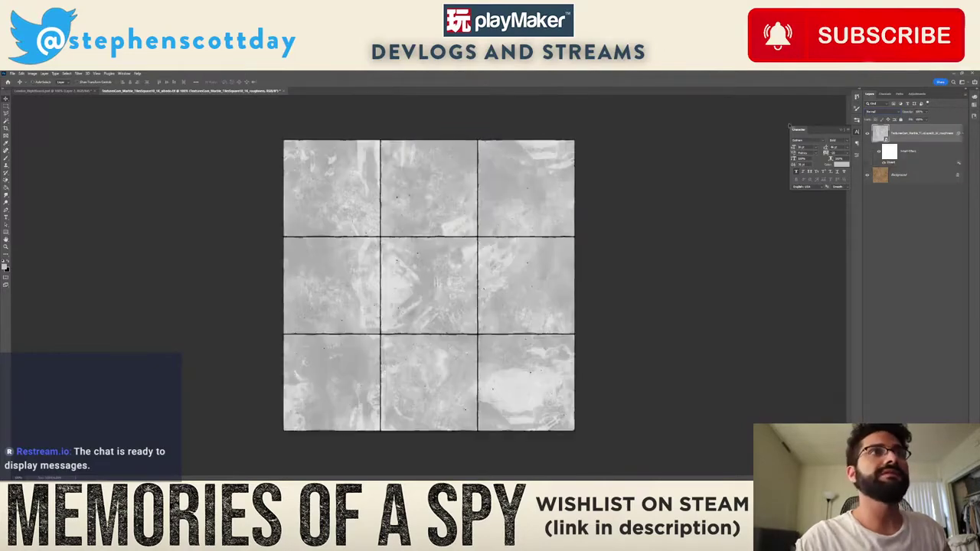
pyautogui.click(870, 113)
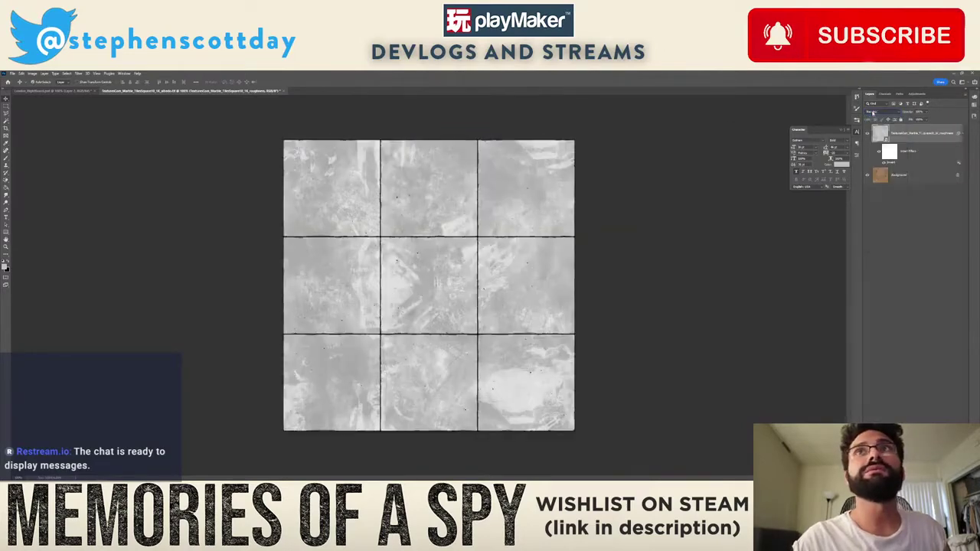
pyautogui.scroll(-2, 873, 113)
pyautogui.scroll(-3, 882, 113)
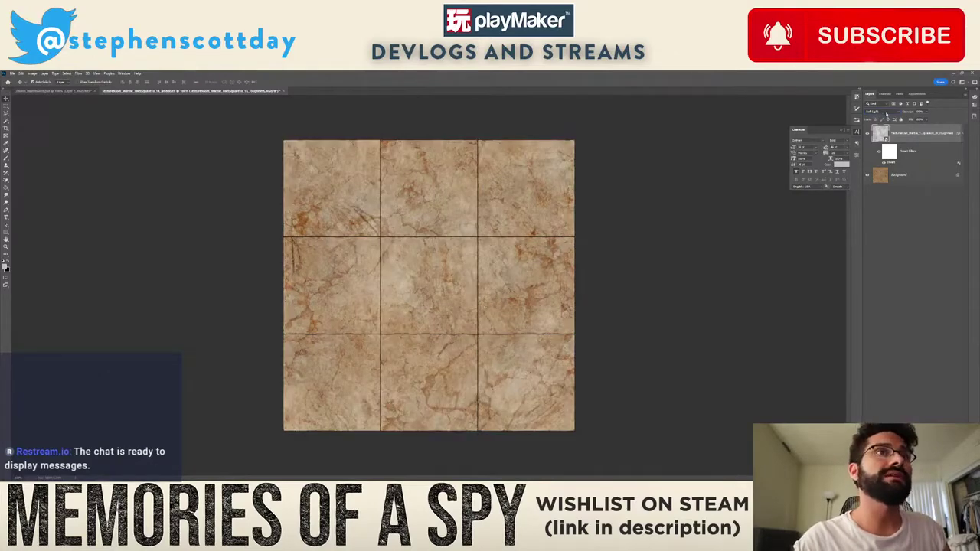
pyautogui.scroll(-13, 886, 114)
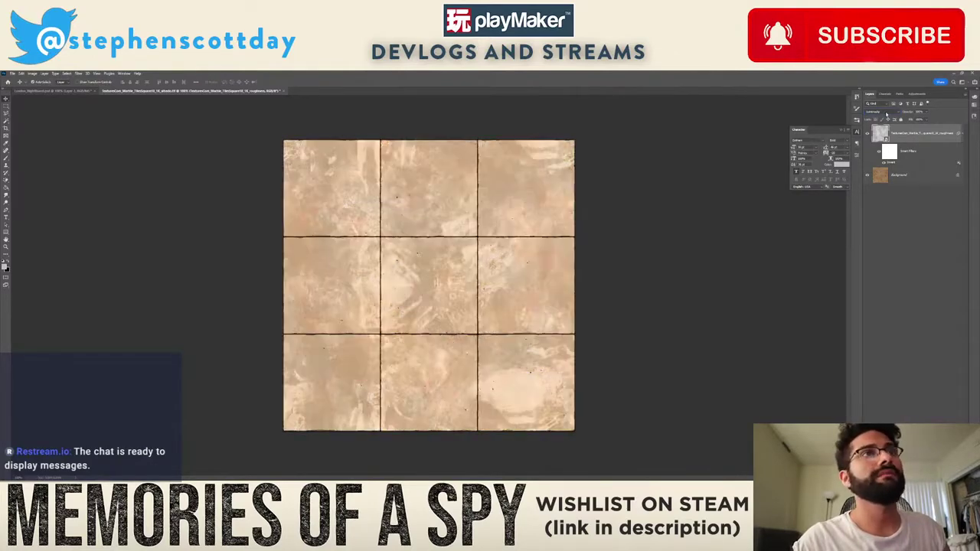
pyautogui.click(886, 114)
pyautogui.click(879, 186)
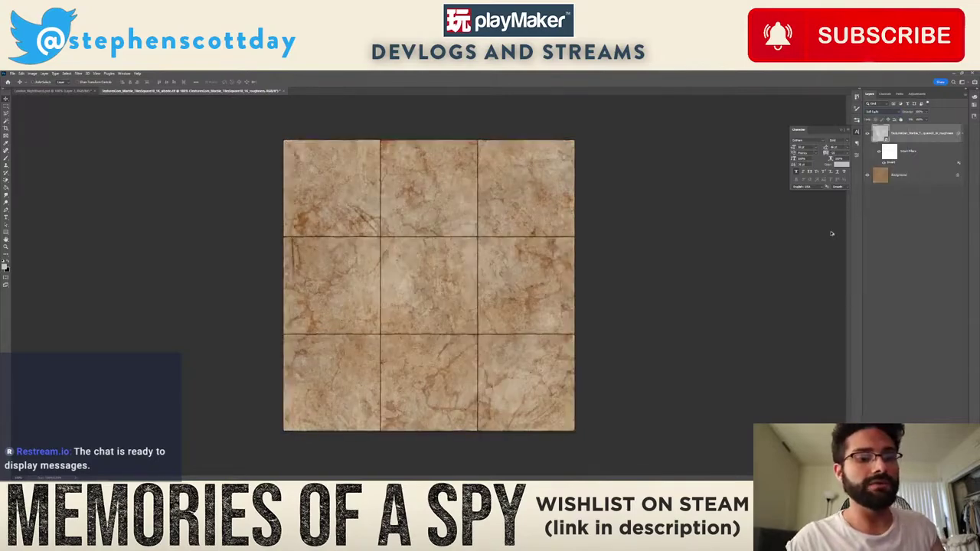
pyautogui.hotkey('ctrl', 'alt', 'shift', 'w')
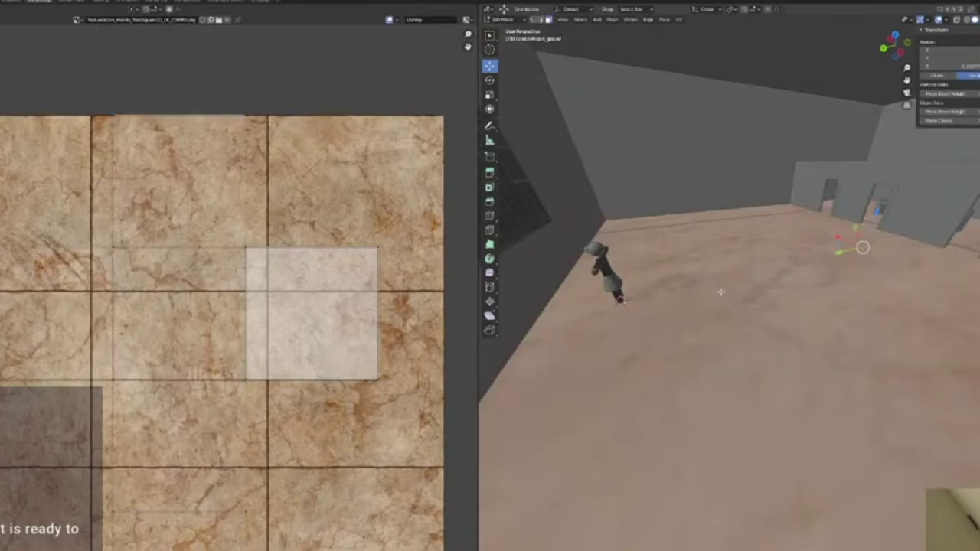
# Step: In Blender, unwrap the airport ground with Cube Projection and scale up its UVs to repeat the marble tiles
pyautogui.press('u')
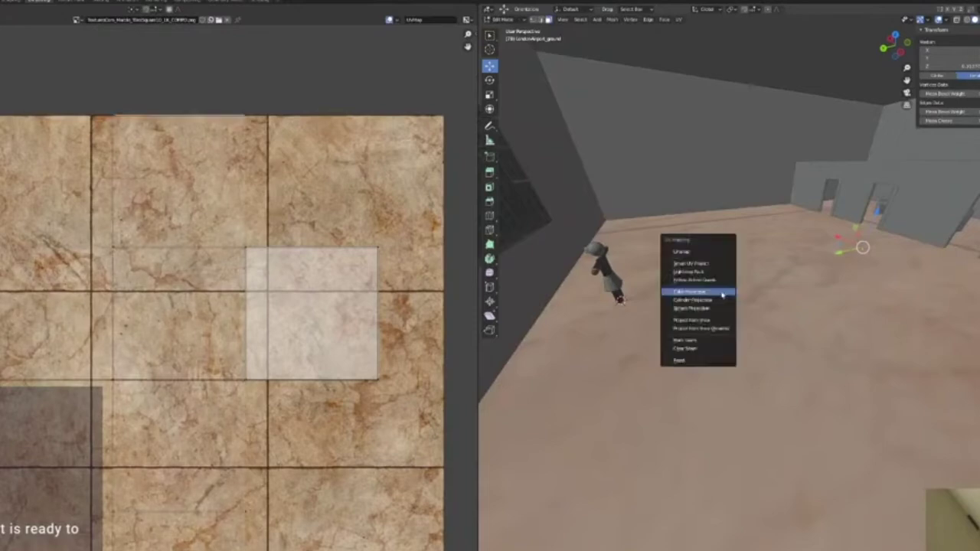
pyautogui.click(722, 292)
pyautogui.press('a')
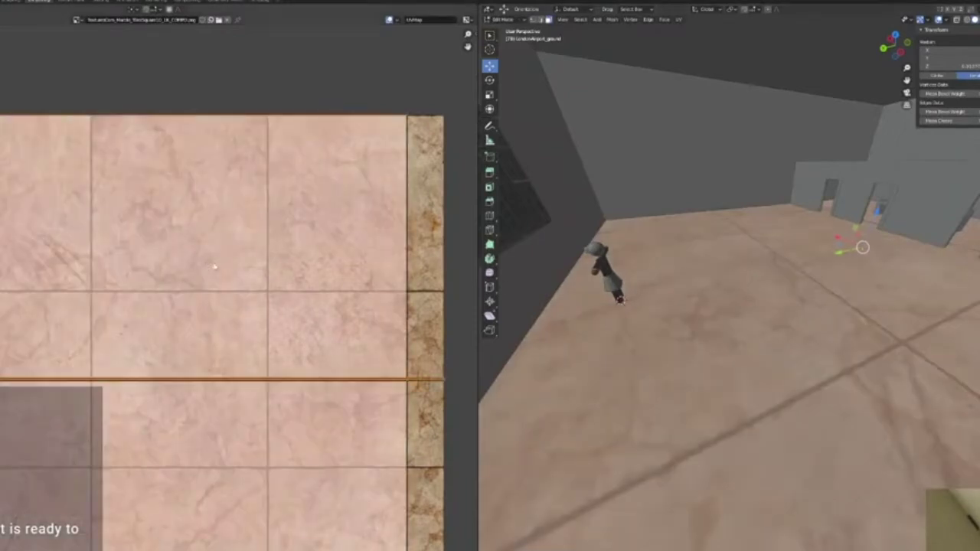
pyautogui.press('s')
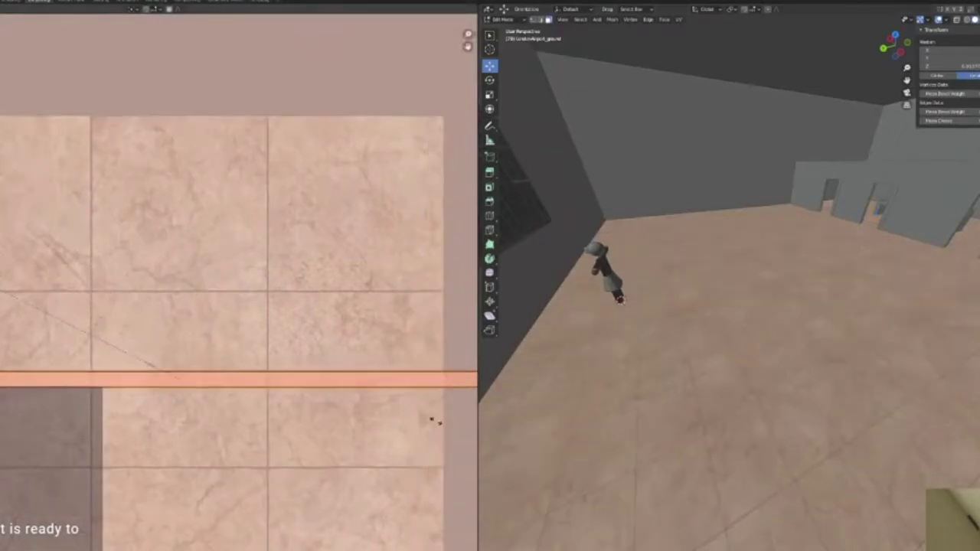
pyautogui.click(110, 296)
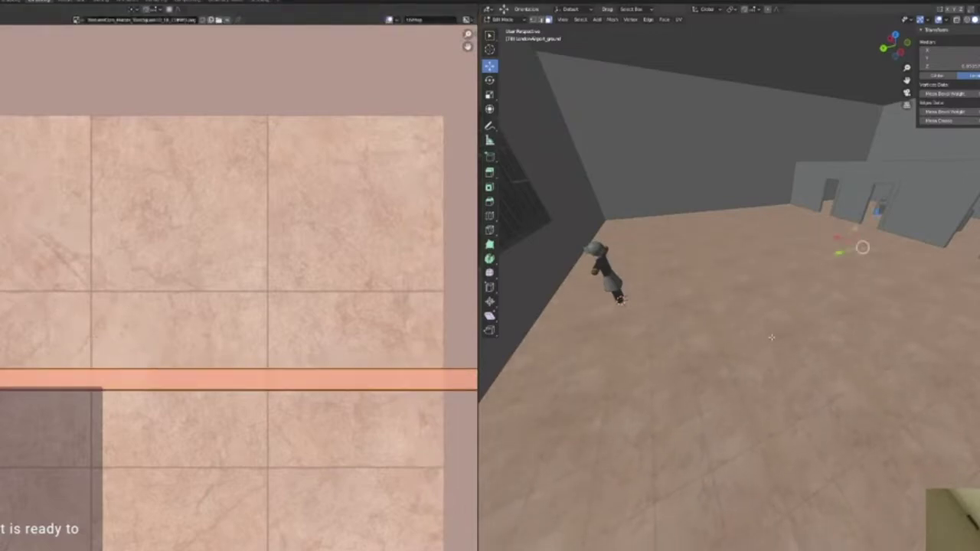
pyautogui.press('Tab')
# Step: Scale down the new cylinder and adjust its height above the flight board's top edge
pyautogui.moveTo(771, 337); pyautogui.dragTo(667, 314, button='middle')
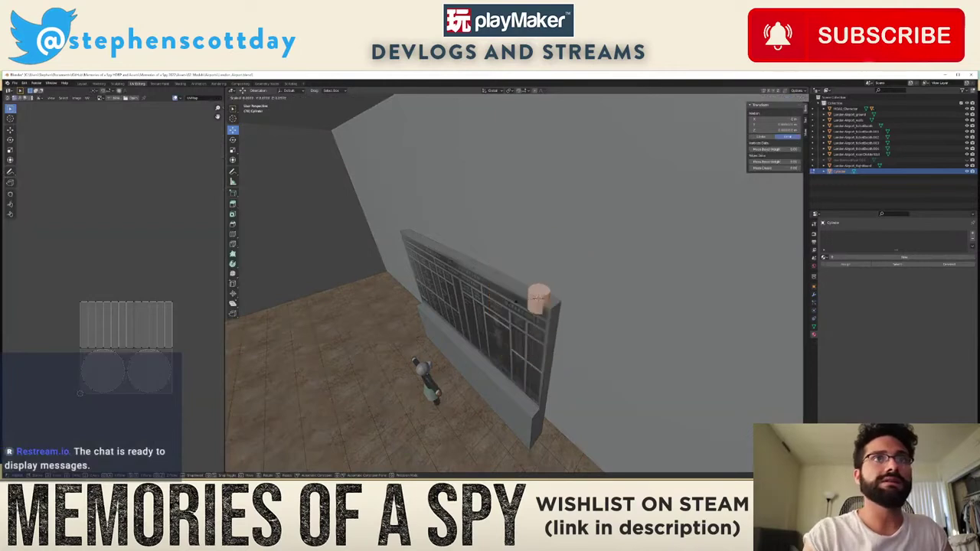
pyautogui.click(517, 301)
pyautogui.click(525, 332)
pyautogui.press('g')
pyautogui.press('z')
pyautogui.moveTo(517, 301); pyautogui.dragTo(501, 317, button='middle')
# Step: Raise the cylinder's top face, extrude it, and rotate and shift the end to form the lamp arm's first bend
pyautogui.click(525, 333)
pyautogui.press('g')
pyautogui.press('z')
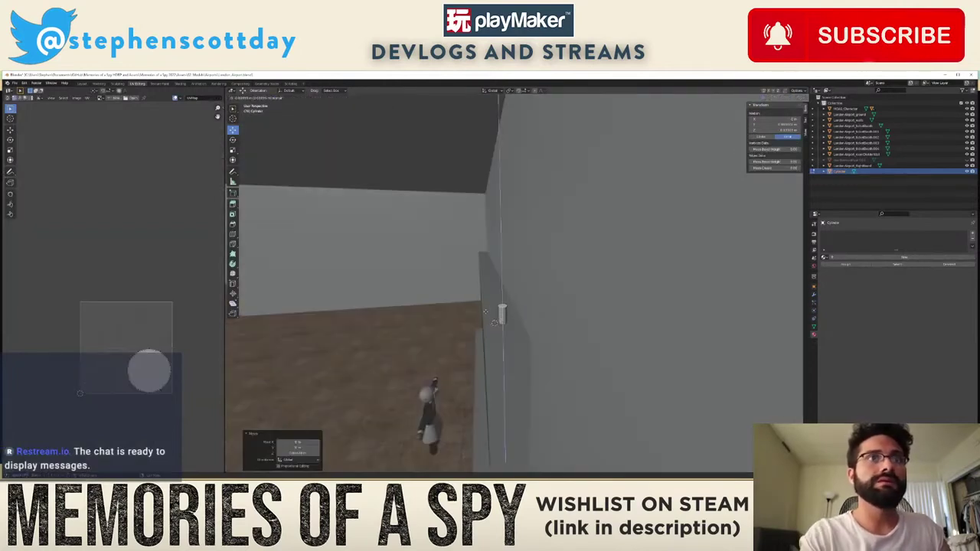
pyautogui.click(486, 307)
pyautogui.press('r')
pyautogui.press('y')
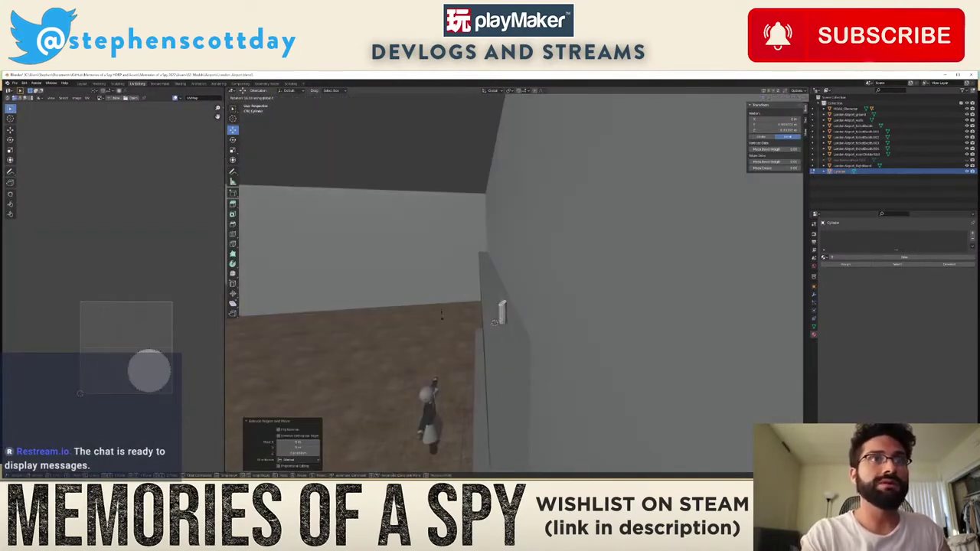
pyautogui.click(442, 315)
pyautogui.press('g')
pyautogui.press('y')
pyautogui.click(455, 291)
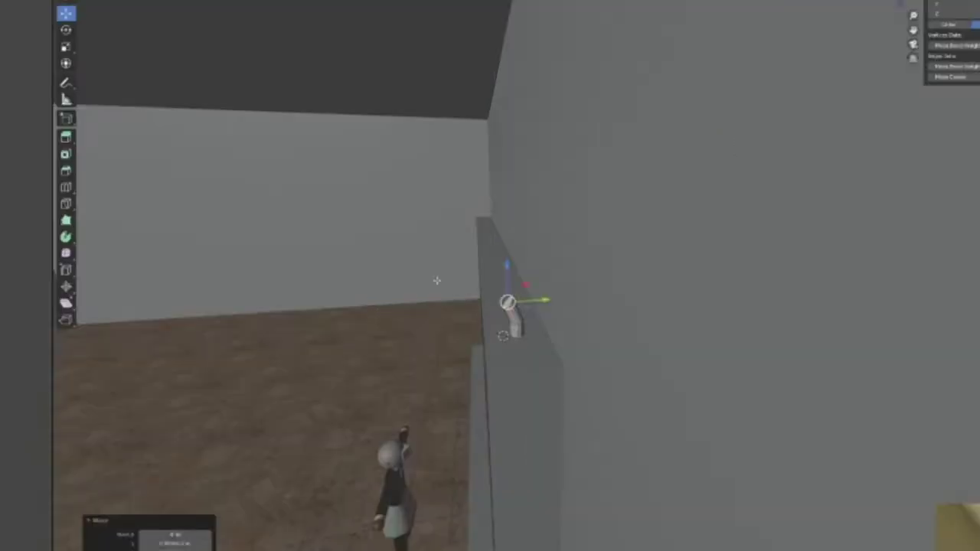
# Step: Extrude the pipe's end face and pull it diagonally up and outward in front of the flight board as a long arm
pyautogui.press('e')
pyautogui.click(427, 281)
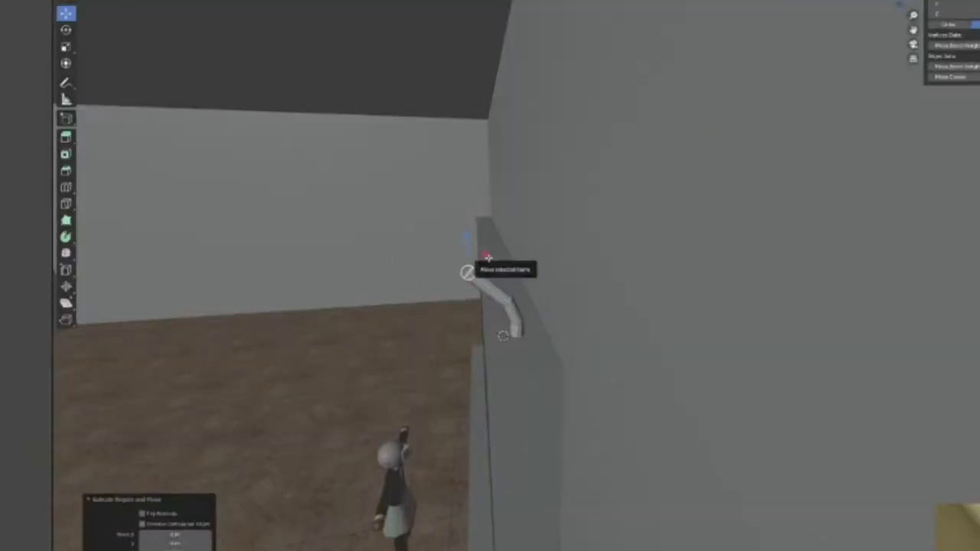
pyautogui.moveTo(489, 258); pyautogui.dragTo(410, 195)
pyautogui.moveTo(411, 194); pyautogui.dragTo(435, 163, button='middle')
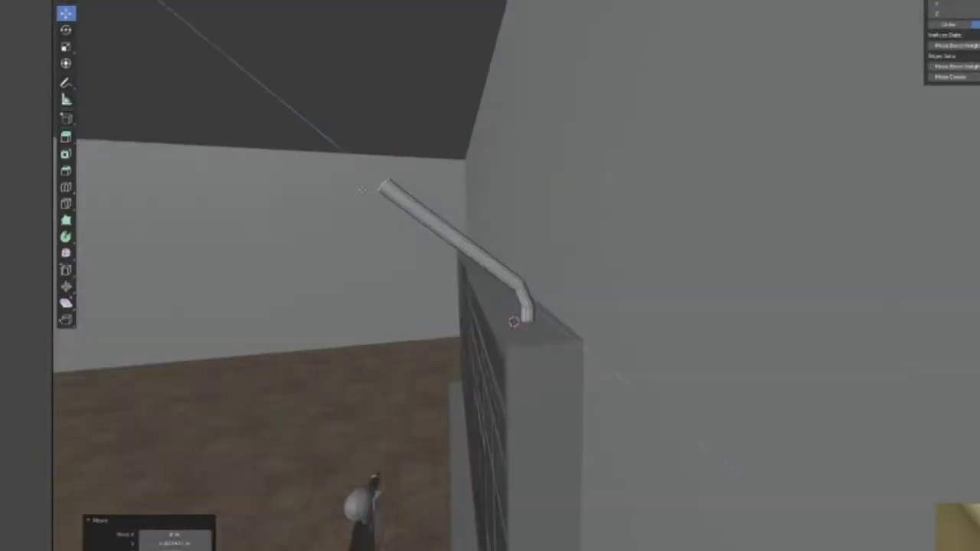
# Step: Extrude short segments from the arm's outer end and adjust its end face to begin a downward curve
pyautogui.press('e')
pyautogui.click(336, 187)
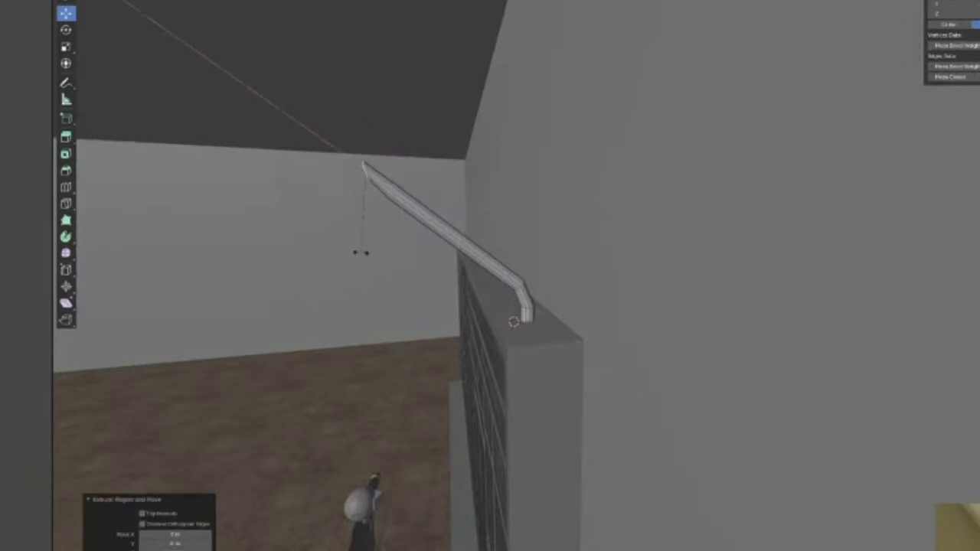
pyautogui.click(362, 252)
pyautogui.moveTo(384, 157); pyautogui.dragTo(392, 178)
pyautogui.press('e')
pyautogui.click(307, 204)
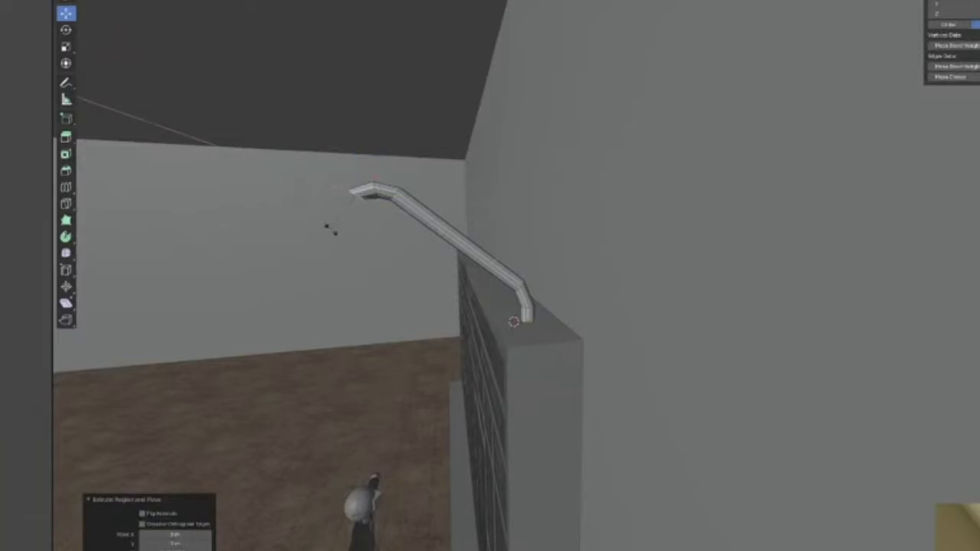
# Step: Continue the arm's tip downward with further segments, rotating and repositioning its end face to complete the hook
pyautogui.click(332, 233)
pyautogui.press('g')
pyautogui.press('z')
pyautogui.click(413, 237)
pyautogui.click(405, 251)
pyautogui.press('r')
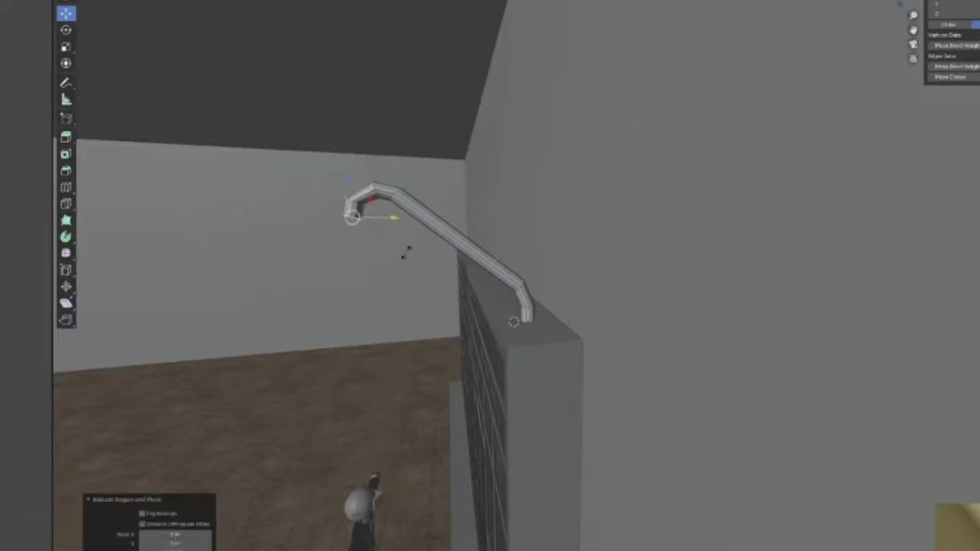
pyautogui.click(421, 213)
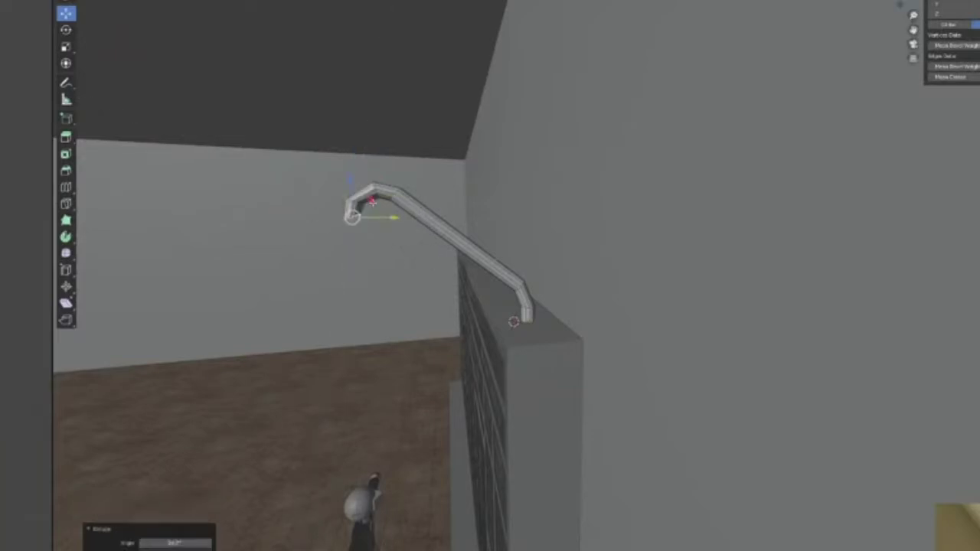
pyautogui.moveTo(373, 201); pyautogui.dragTo(375, 205)
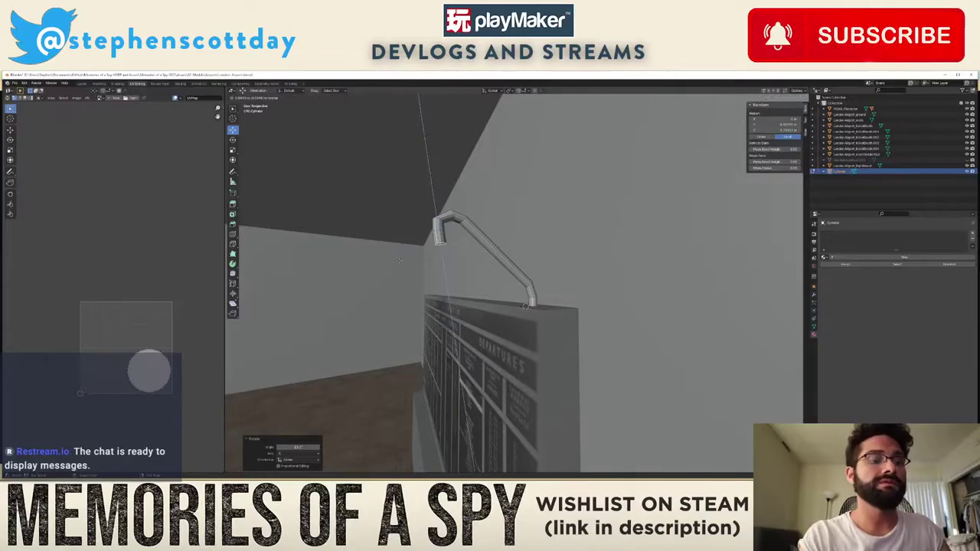
pyautogui.press('Return')
# Step: Extrude the ring of faces above the lampshade outward as a collar, and reposition the whole shade at the arm's tip
pyautogui.keyDown('alt'); pyautogui.click(418, 277); pyautogui.keyUp('alt')
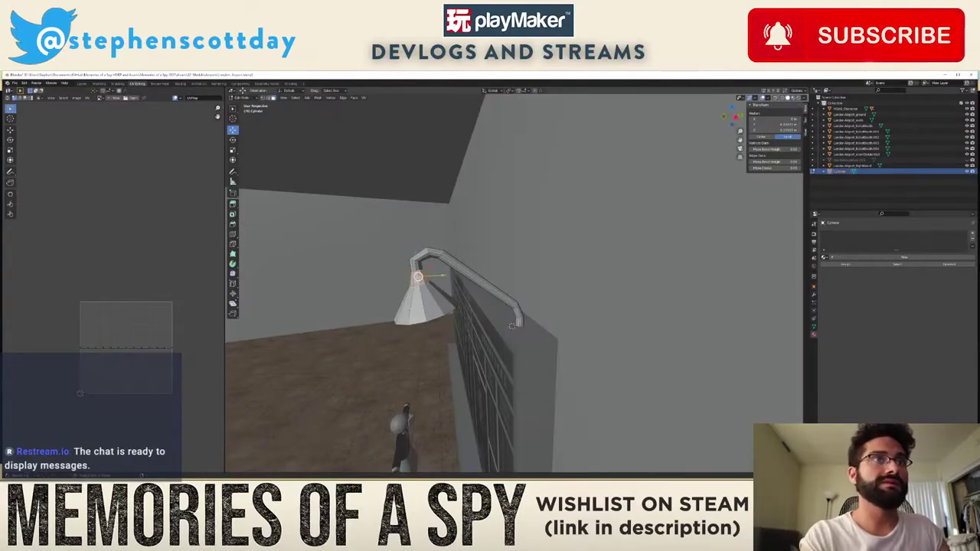
pyautogui.hotkey('alt', 'e')
pyautogui.click(361, 276)
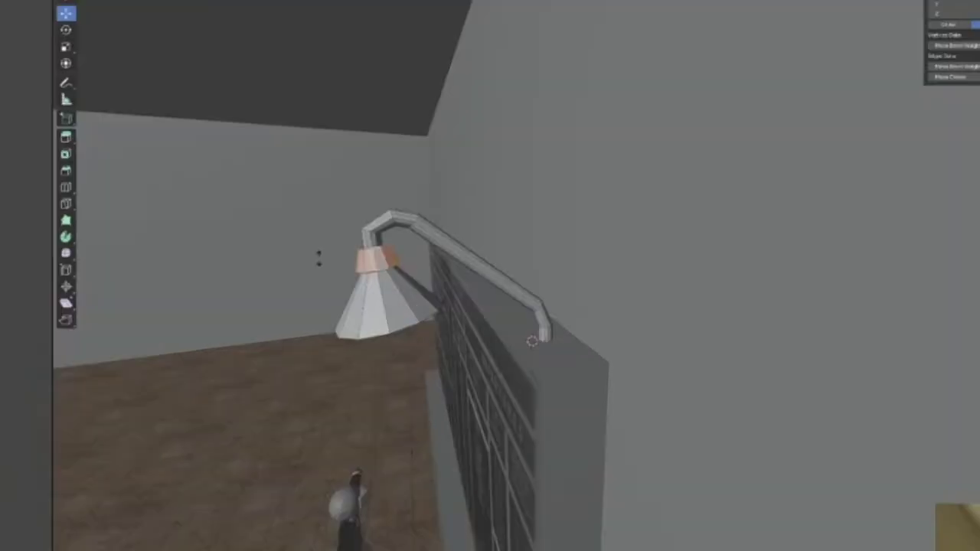
pyautogui.click(383, 276)
pyautogui.moveTo(382, 276); pyautogui.dragTo(454, 286, button='middle')
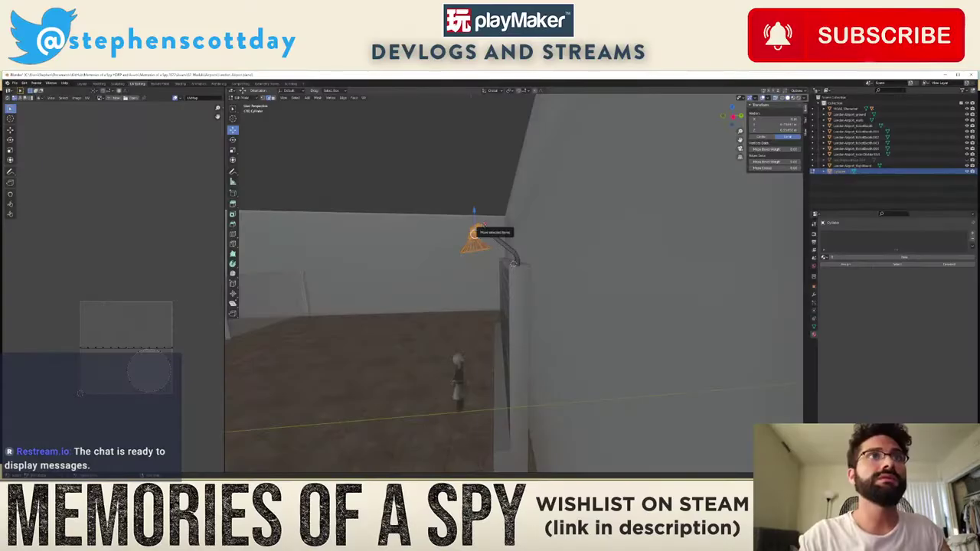
pyautogui.moveTo(482, 225); pyautogui.dragTo(469, 216)
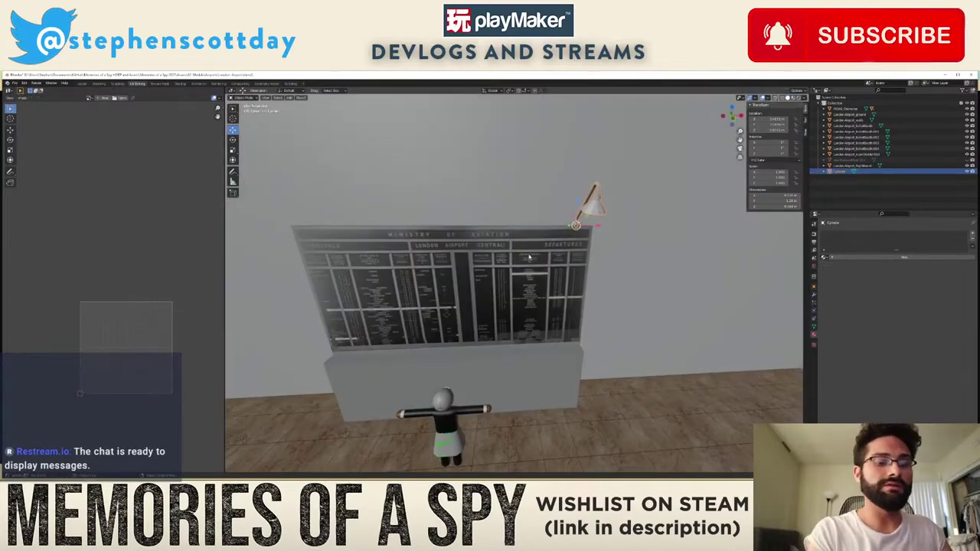
# Step: Duplicate the lamp along the flight board's top edge, and copy the set of three lamps for the board's other half
pyautogui.hotkey('shift', 'd')
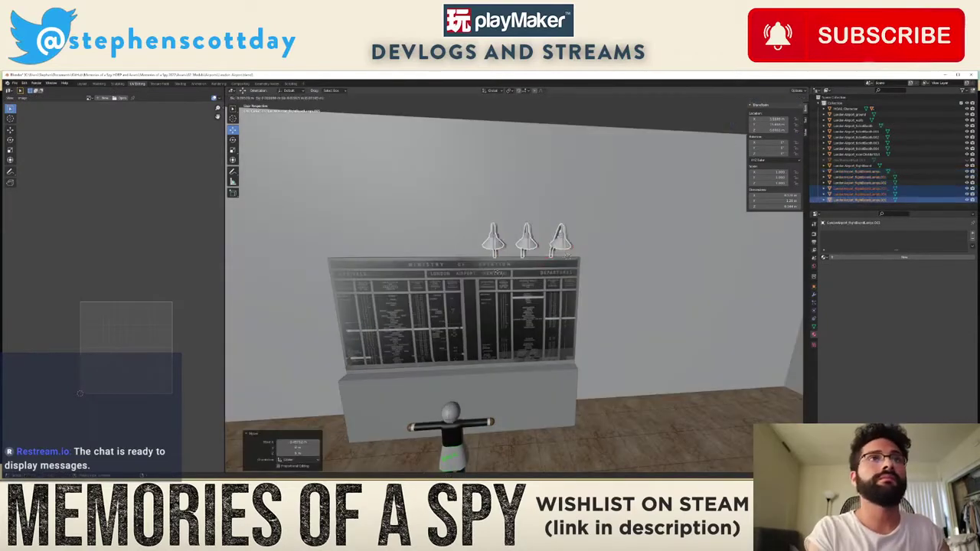
pyautogui.hotkey('shift', 'd')
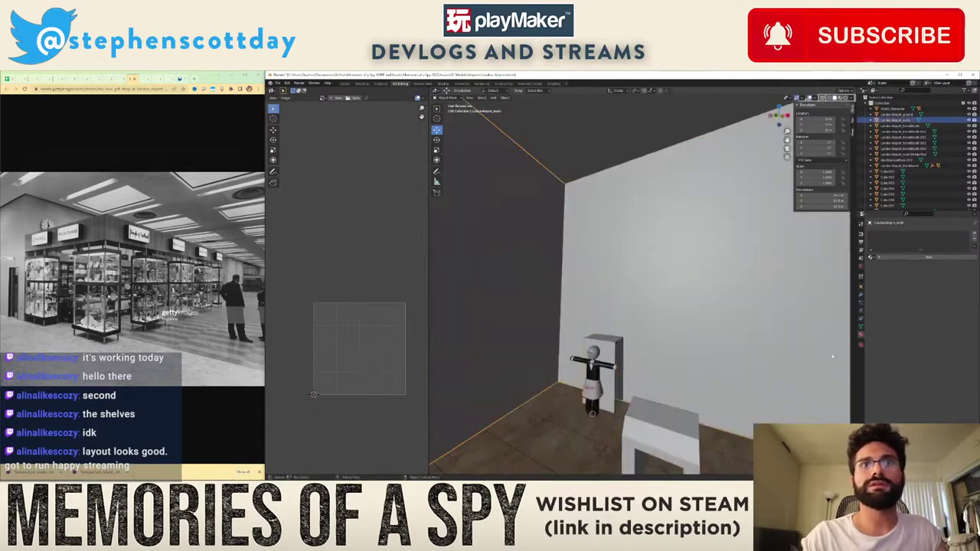
# Step: Cut a doorway into the airport walls with a Boolean modifier and hide the cutter box beside the character
pyautogui.click(860, 299)
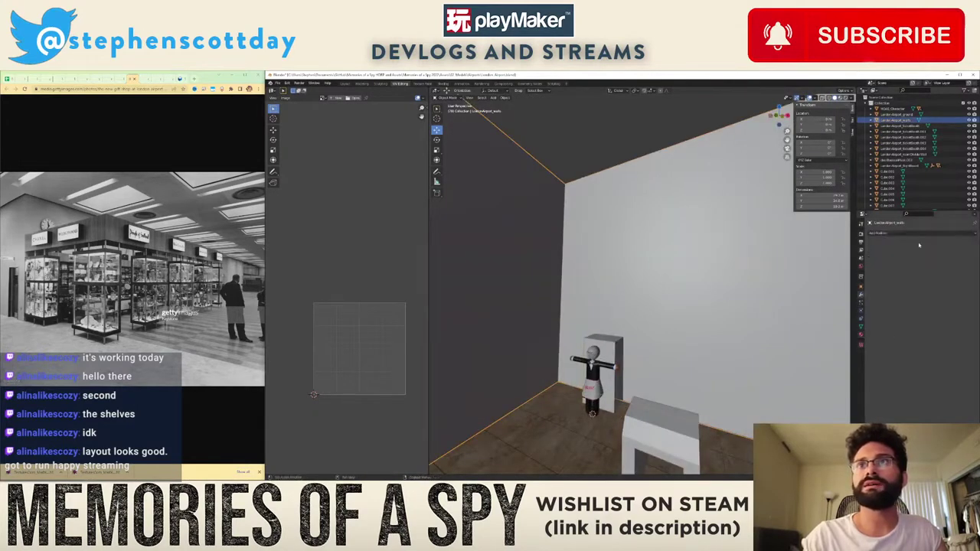
pyautogui.click(880, 232)
pyautogui.click(866, 262)
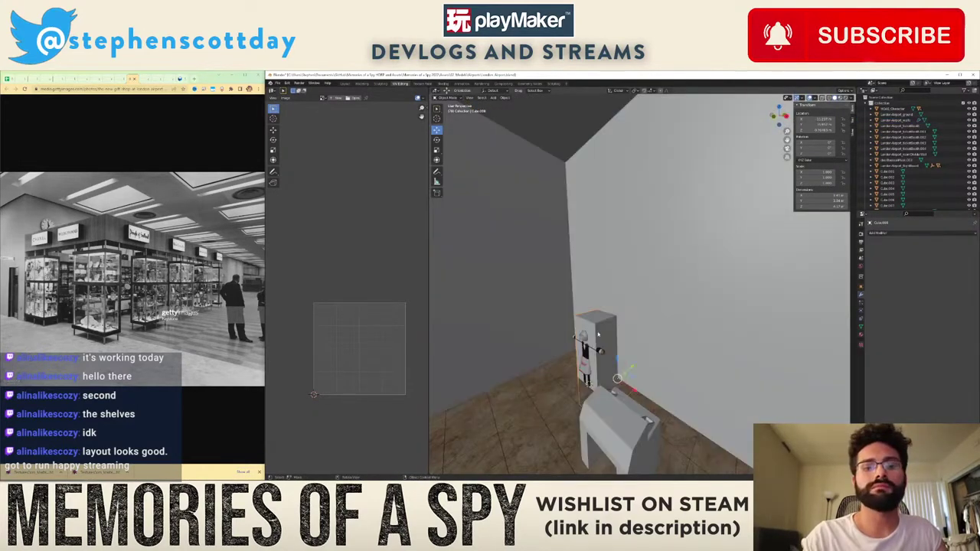
pyautogui.press('h')
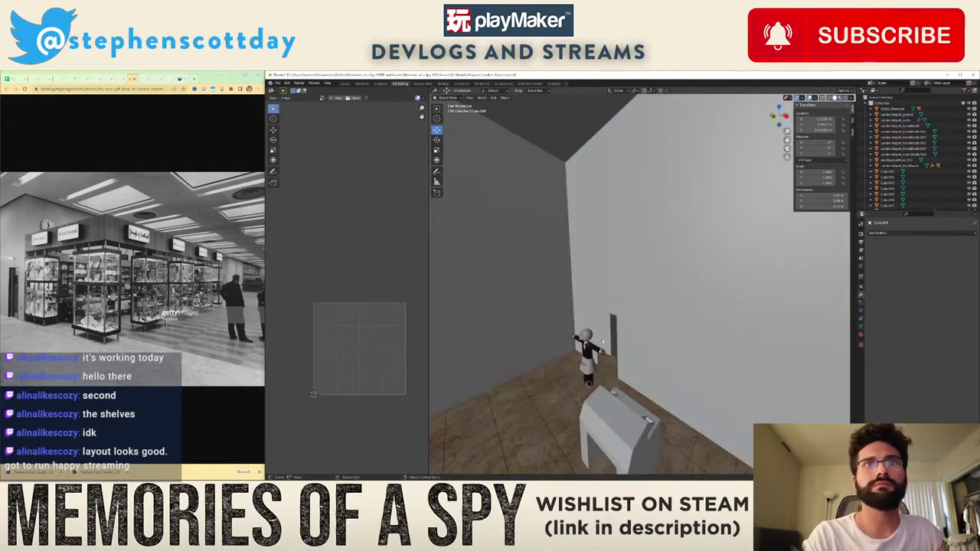
# Step: Fill between the doorway's upper edges in the walls mesh and select its side edge
pyautogui.moveTo(588, 337); pyautogui.dragTo(637, 352, button='middle')
pyautogui.press('f')
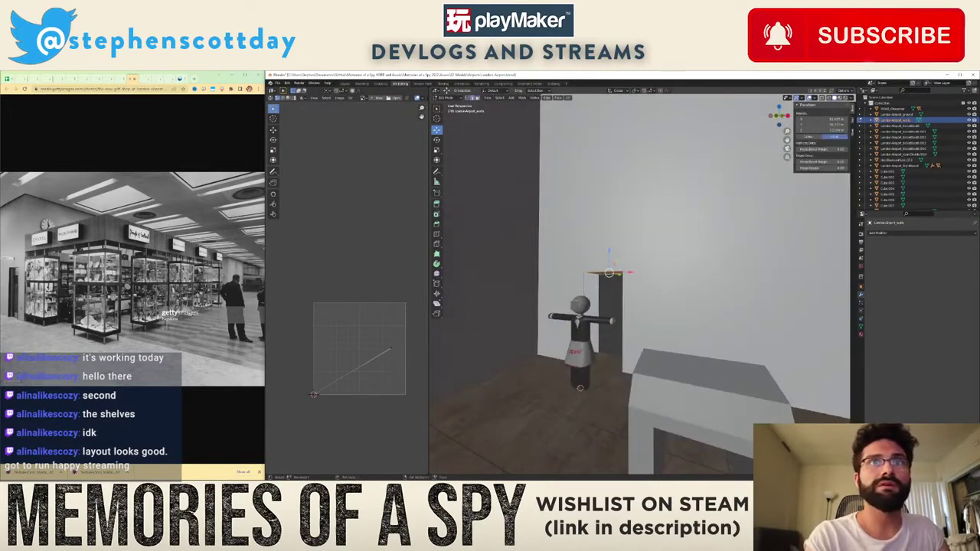
pyautogui.click(586, 302)
pyautogui.moveTo(586, 302); pyautogui.dragTo(624, 297, button='middle')
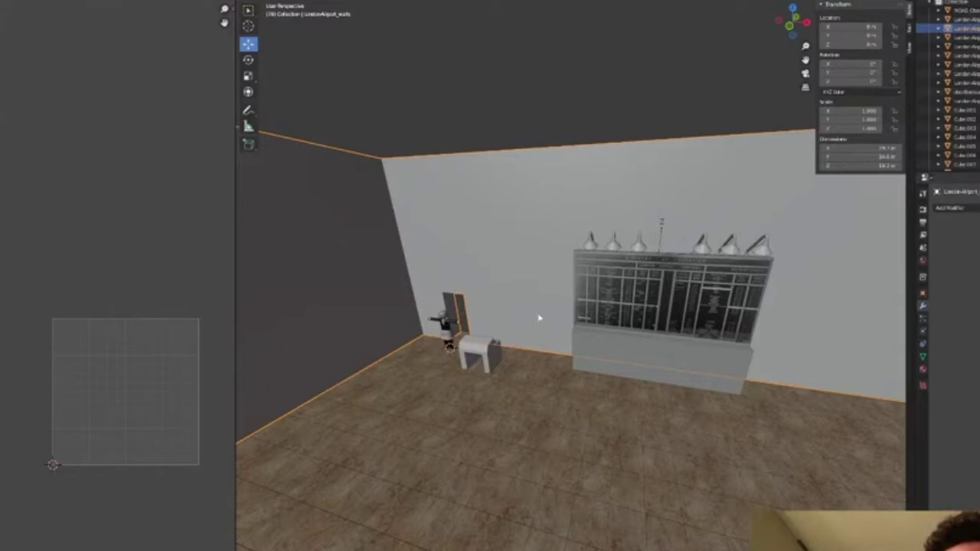
# Step: Select the faces of the wall behind the flight board, inset them to leave a thin border, and delete the inner faces
pyautogui.press('Tab')
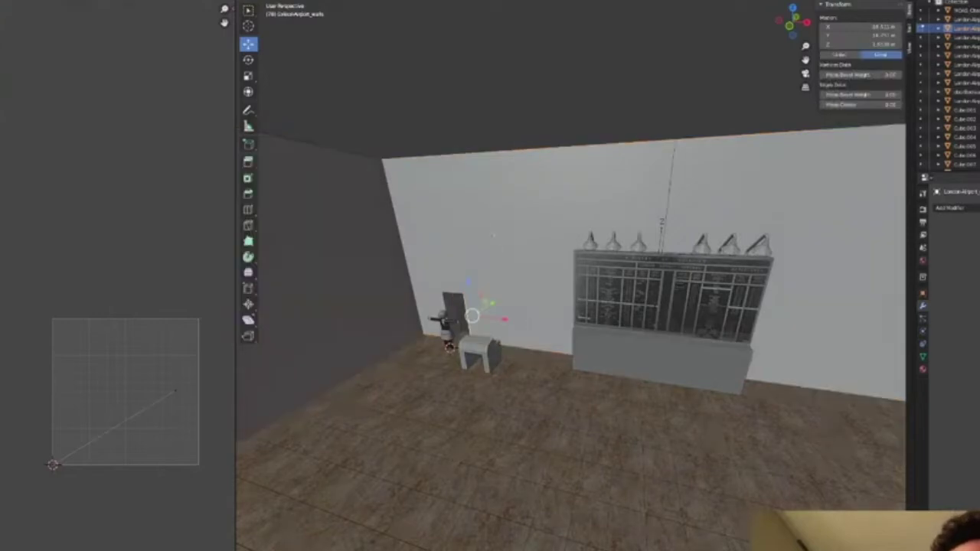
pyautogui.click(499, 240)
pyautogui.click(491, 236)
pyautogui.moveTo(491, 236); pyautogui.dragTo(536, 334, button='middle')
pyautogui.keyDown('shift'); pyautogui.click(590, 239); pyautogui.keyUp('shift')
pyautogui.keyDown('shift'); pyautogui.click(654, 274); pyautogui.keyUp('shift')
pyautogui.keyDown('shift'); pyautogui.click(693, 293); pyautogui.keyUp('shift')
pyautogui.scroll(-3, 530, 308)
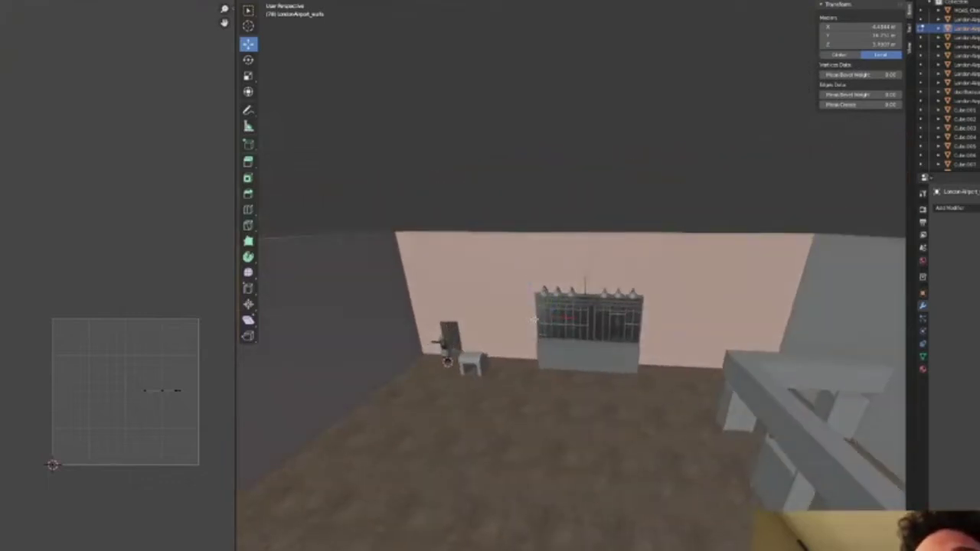
pyautogui.click(391, 164)
pyautogui.press('x')
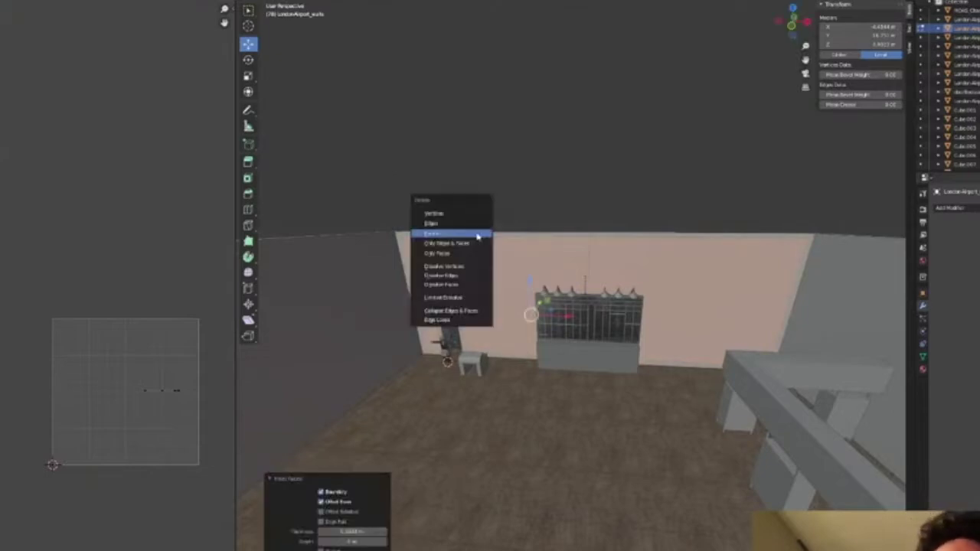
pyautogui.click(477, 234)
# Step: Bridge the gap between the wall opening's front and back frames along its top edge and the vertical side near the doorway
pyautogui.moveTo(594, 285); pyautogui.dragTo(539, 278, button='middle')
pyautogui.scroll(8, 539, 278)
pyautogui.keyDown('shift'); pyautogui.moveTo(448, 234); pyautogui.dragTo(555, 292, button='middle'); pyautogui.keyUp('shift')
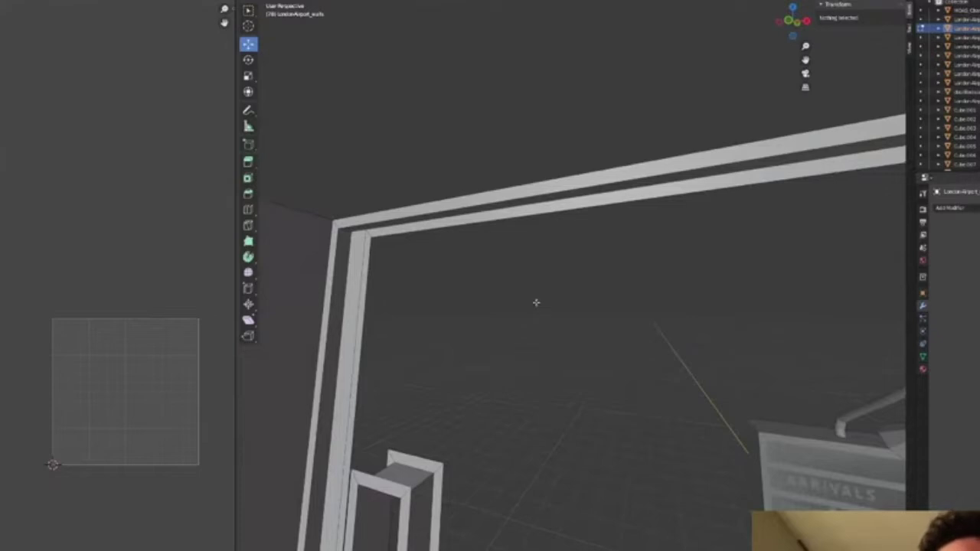
pyautogui.click(393, 219)
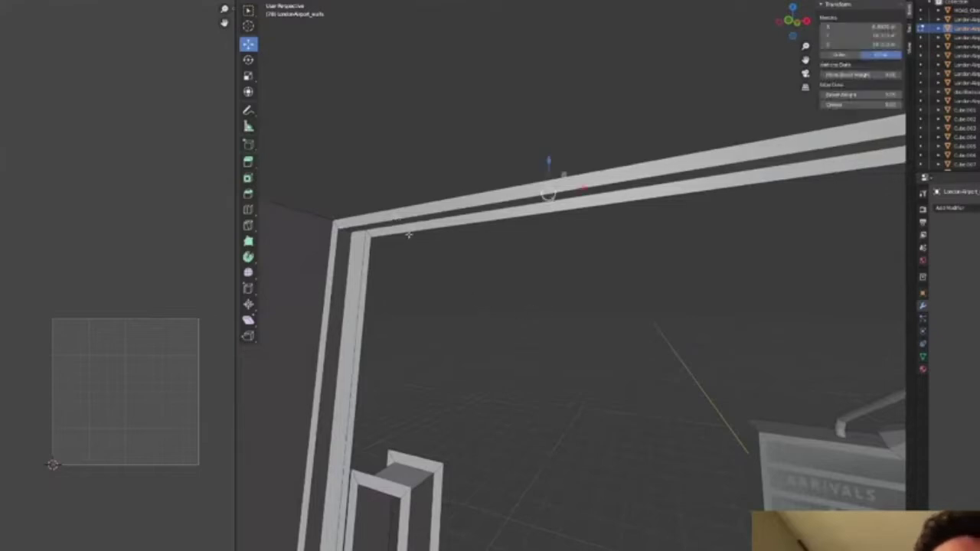
pyautogui.keyDown('shift'); pyautogui.click(411, 236); pyautogui.keyUp('shift')
pyautogui.press('f')
pyautogui.keyDown('alt'); pyautogui.click(365, 317); pyautogui.keyUp('alt')
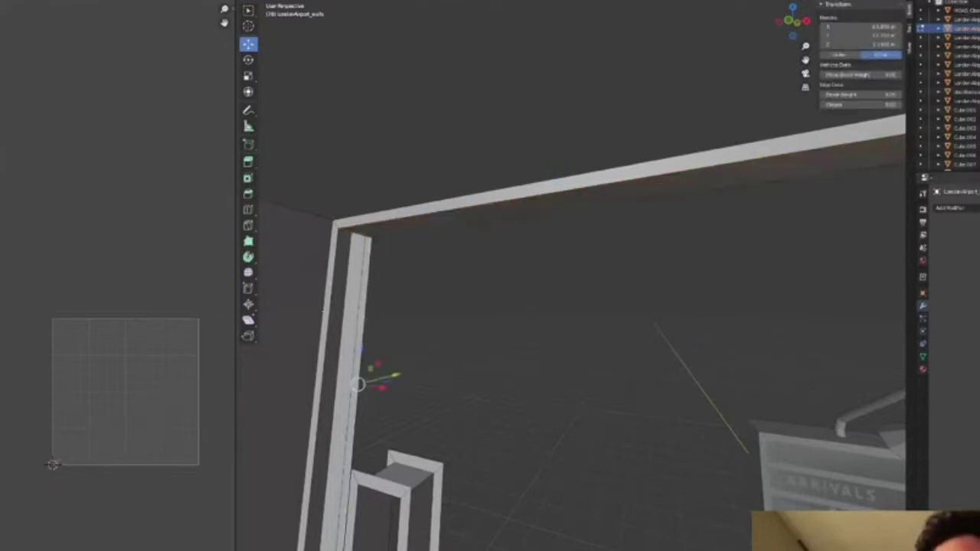
pyautogui.keyDown('shift'); pyautogui.click(328, 312); pyautogui.keyUp('shift')
pyautogui.press('f')
# Step: Fill the top face and the outer side face of the door frame between its front and back edges
pyautogui.moveTo(330, 312); pyautogui.dragTo(458, 405, button='middle')
pyautogui.click(519, 363)
pyautogui.keyDown('shift'); pyautogui.click(523, 390); pyautogui.keyUp('shift')
pyautogui.press('f')
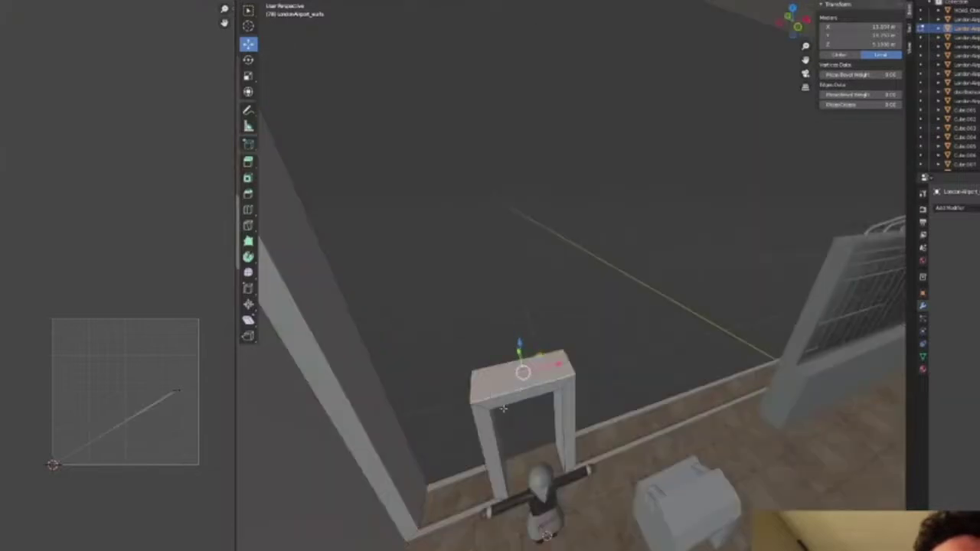
pyautogui.click(527, 362)
pyautogui.moveTo(522, 390); pyautogui.dragTo(523, 435, button='middle')
pyautogui.press('f')
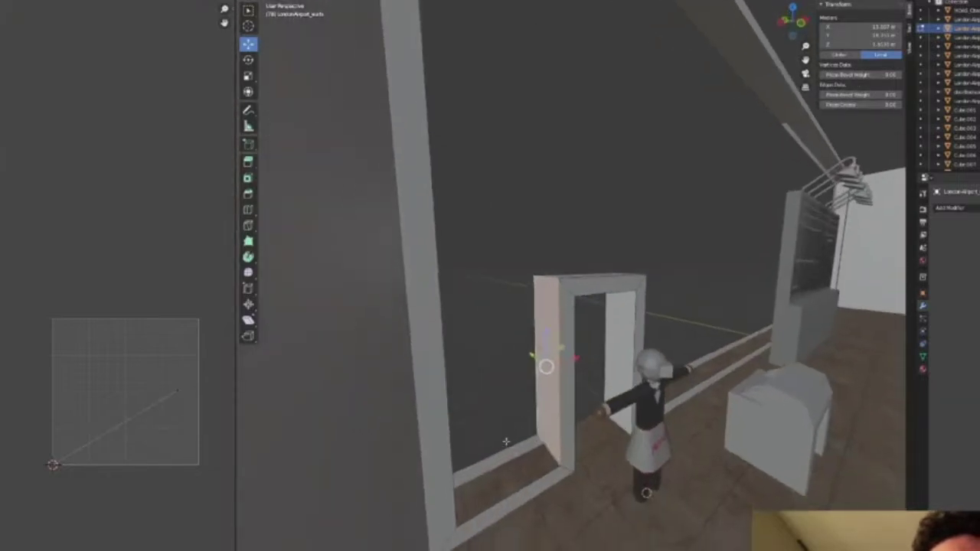
# Step: Fill the short floor-level strip between the wall corner and the doorway, and the door frame's side facing the flight board
pyautogui.click(506, 443)
pyautogui.keyDown('shift'); pyautogui.click(546, 484); pyautogui.keyUp('shift')
pyautogui.press('f')
pyautogui.moveTo(546, 484); pyautogui.dragTo(503, 453, button='middle')
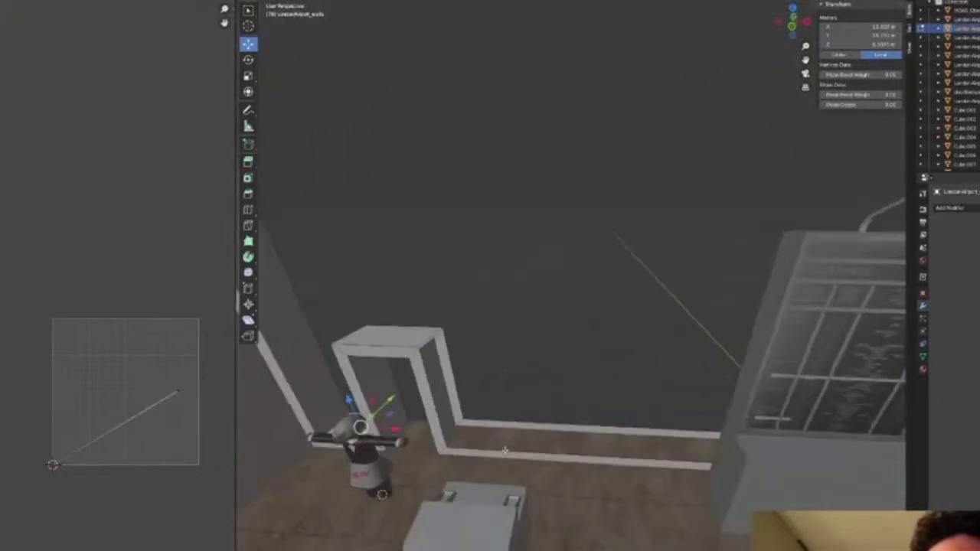
pyautogui.click(456, 364)
pyautogui.keyDown('shift'); pyautogui.click(427, 381); pyautogui.keyUp('shift')
pyautogui.press('f')
# Step: Fill the long floor-level strips of the wall opening from the doorway past the flight board toward the far corner
pyautogui.click(495, 421)
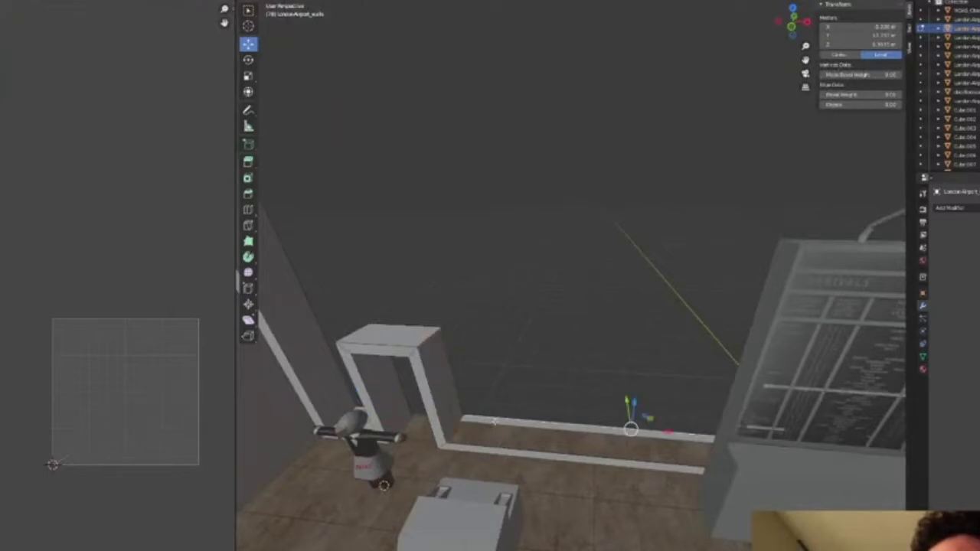
pyautogui.keyDown('shift'); pyautogui.click(494, 450); pyautogui.keyUp('shift')
pyautogui.press('f')
pyautogui.keyDown('shift'); pyautogui.moveTo(502, 448); pyautogui.dragTo(346, 416, button='middle'); pyautogui.keyUp('shift')
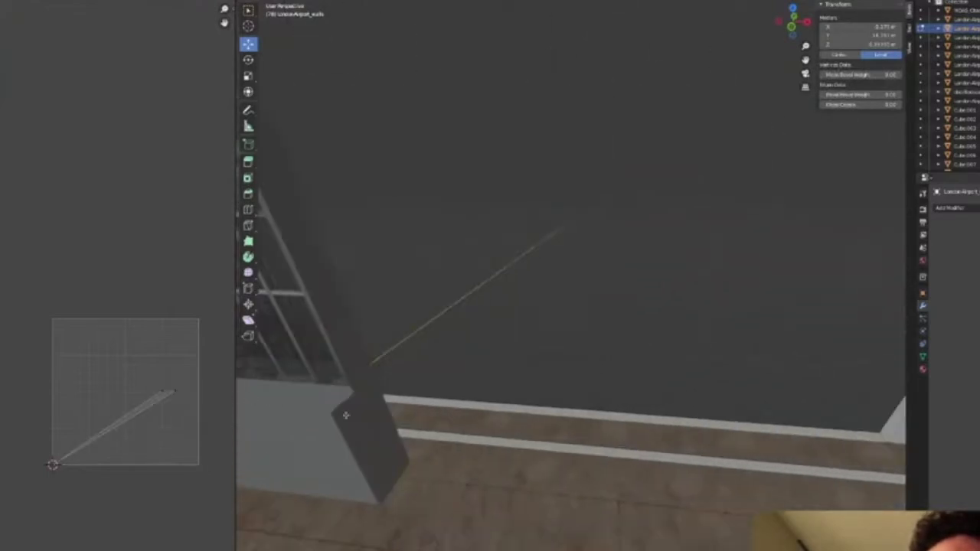
pyautogui.moveTo(521, 432); pyautogui.dragTo(483, 431, button='middle')
pyautogui.click(472, 407)
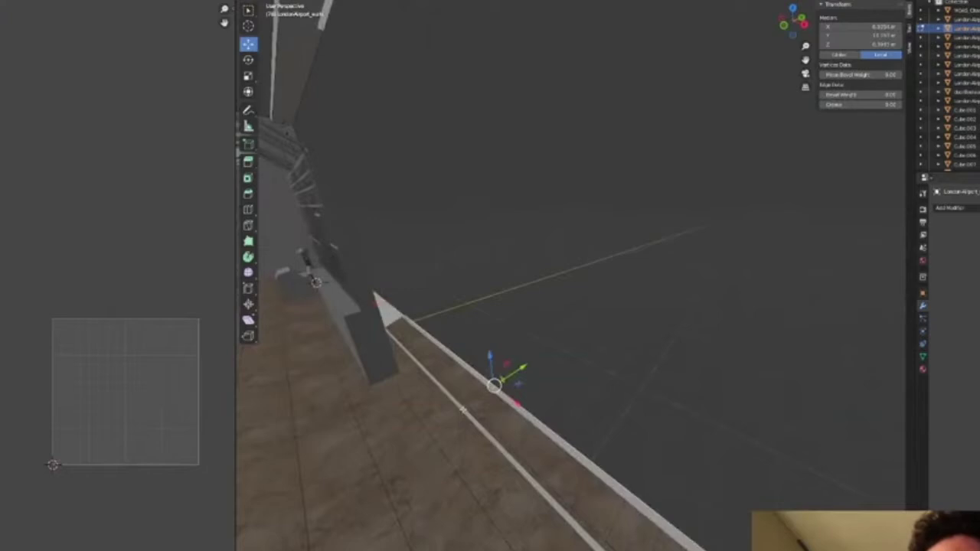
pyautogui.keyDown('shift'); pyautogui.click(462, 409); pyautogui.keyUp('shift')
pyautogui.press('f')
# Step: Fill the wall opening's far vertical side and the remaining gap between its front and back top edges
pyautogui.moveTo(426, 408); pyautogui.dragTo(485, 450, button='middle')
pyautogui.click(602, 390)
pyautogui.keyDown('shift'); pyautogui.click(640, 383); pyautogui.keyUp('shift')
pyautogui.press('f')
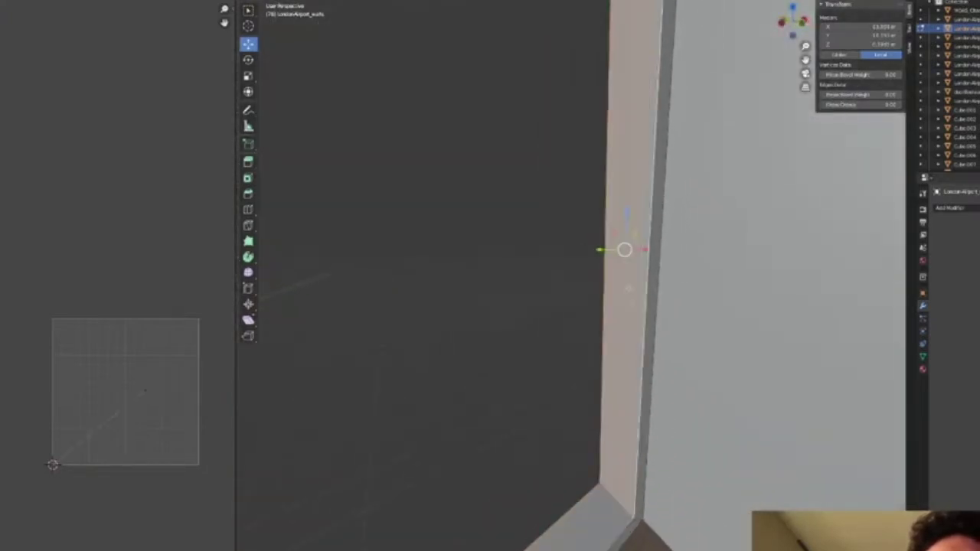
pyautogui.keyDown('shift'); pyautogui.moveTo(628, 288); pyautogui.dragTo(596, 327, button='middle'); pyautogui.keyUp('shift')
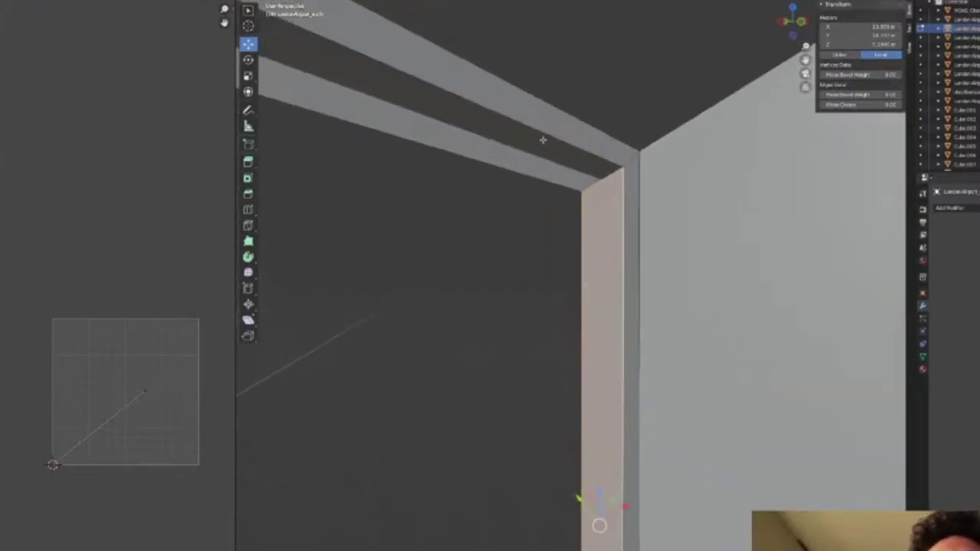
pyautogui.click(540, 132)
pyautogui.keyDown('shift'); pyautogui.click(506, 165); pyautogui.keyUp('shift')
pyautogui.press('f')
pyautogui.moveTo(541, 317); pyautogui.dragTo(575, 323, button='middle')
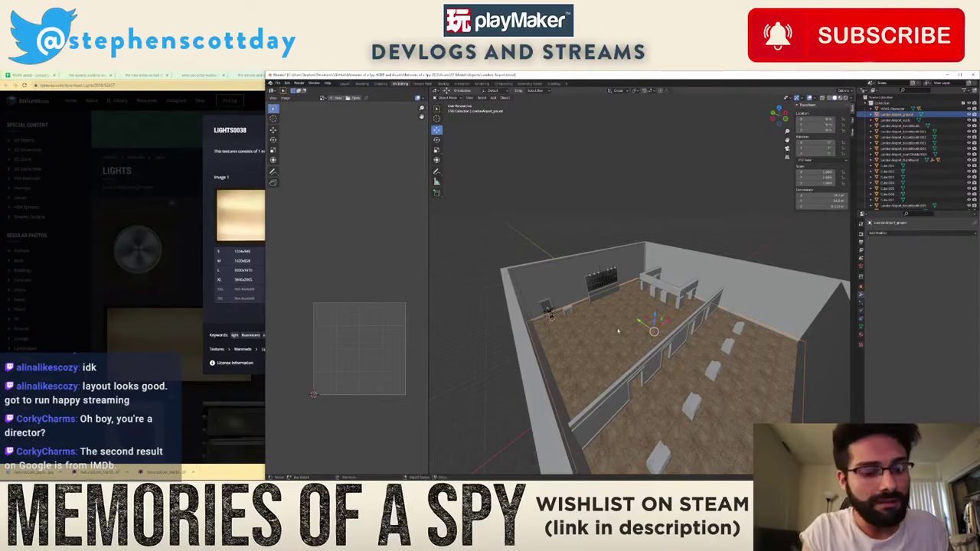
# Step: Duplicate the airport floor straight up to the top of the walls as a ceiling and remove its marble tile material
pyautogui.hotkey('shift', 'd')
pyautogui.press('z')
pyautogui.click(687, 258)
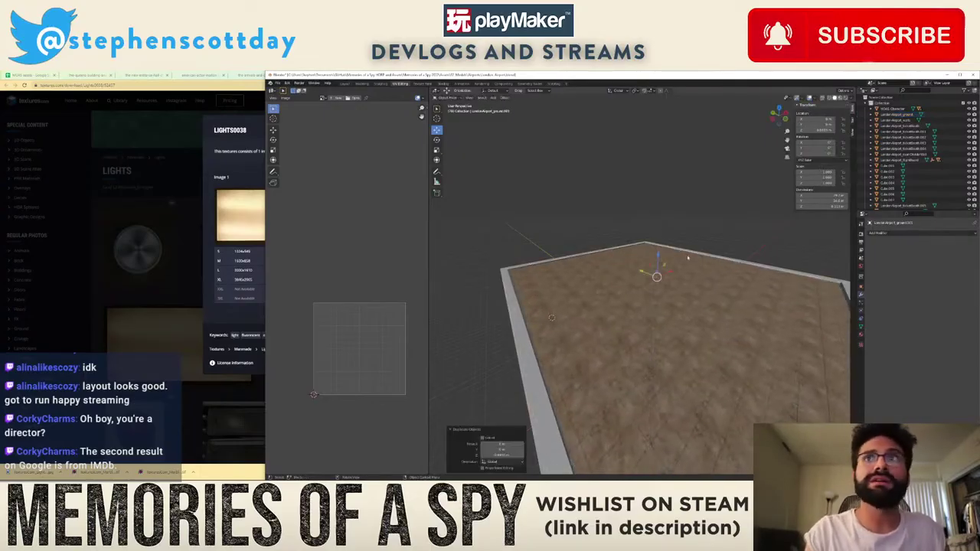
pyautogui.click(862, 334)
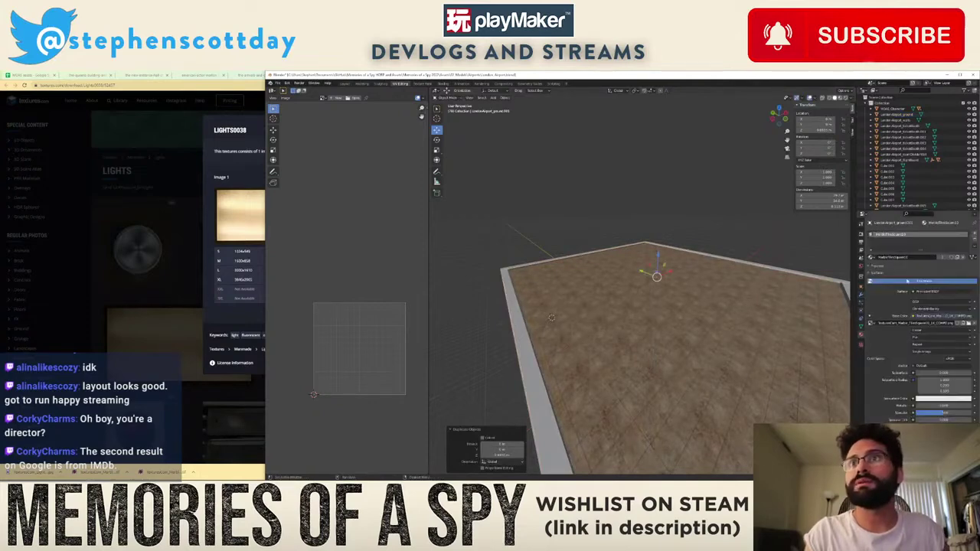
pyautogui.click(974, 240)
# Step: Add a loop cut to the ceiling along the dividing wall beside the row of counters
pyautogui.moveTo(674, 345); pyautogui.dragTo(680, 304, button='middle')
pyautogui.scroll(5, 666, 291)
pyautogui.press('Tab')
pyautogui.hotkey('ctrl', 'r')
pyautogui.click(650, 246)
pyautogui.hotkey('ctrl', 'z')
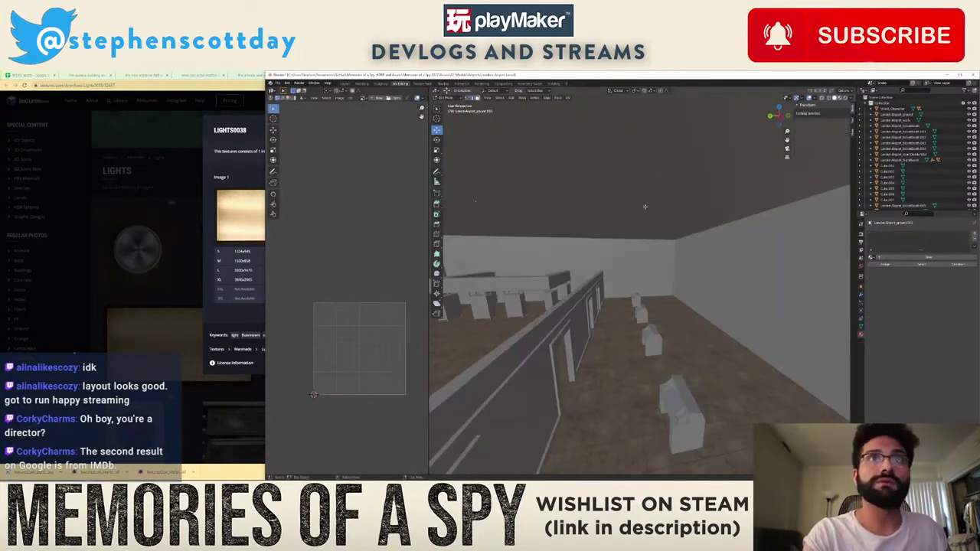
# Step: Extrude the ceiling face above the row of counters downward to lower the ceiling over that side hall
pyautogui.click(654, 217)
pyautogui.moveTo(640, 224); pyautogui.dragTo(634, 224, button='middle')
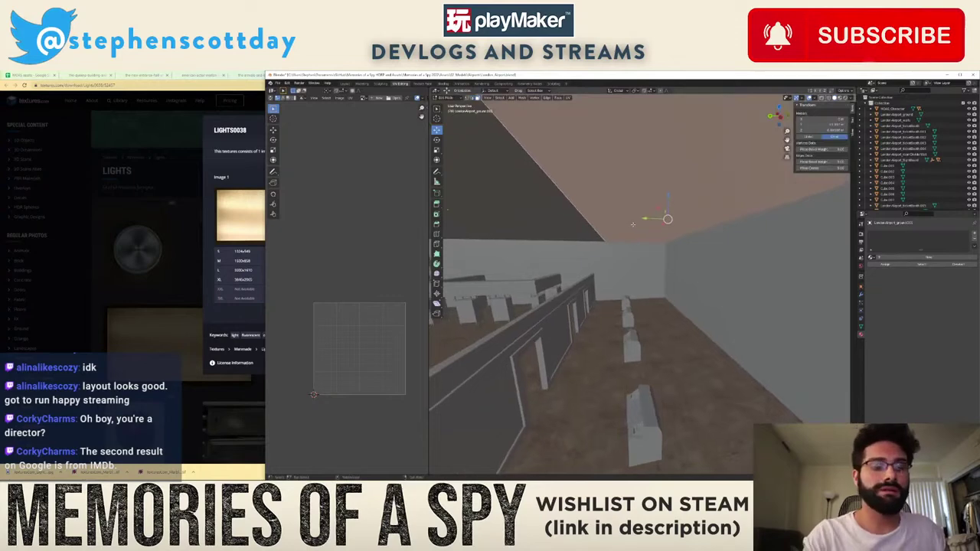
pyautogui.press('e')
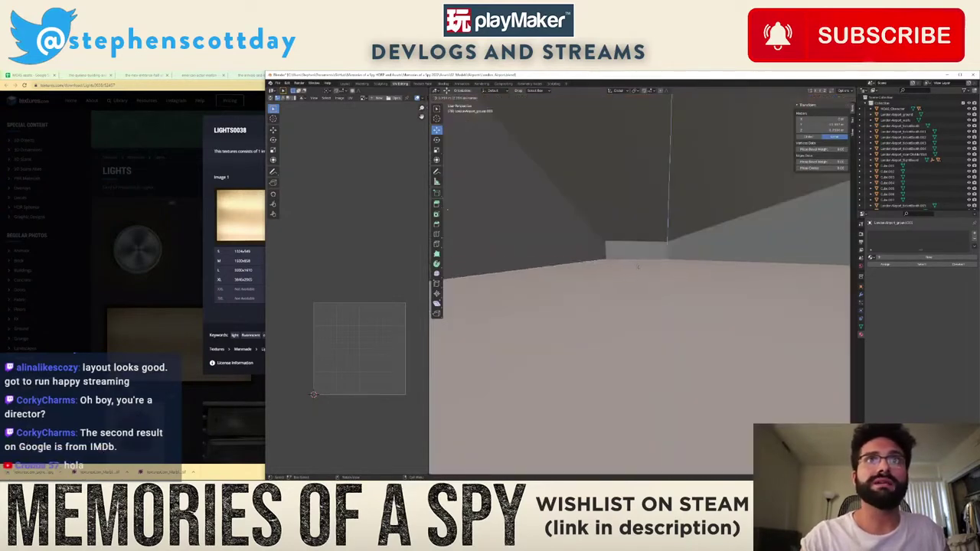
pyautogui.click(637, 266)
pyautogui.moveTo(637, 266); pyautogui.dragTo(634, 239, button='middle')
pyautogui.press('Tab')
pyautogui.press('Tab')
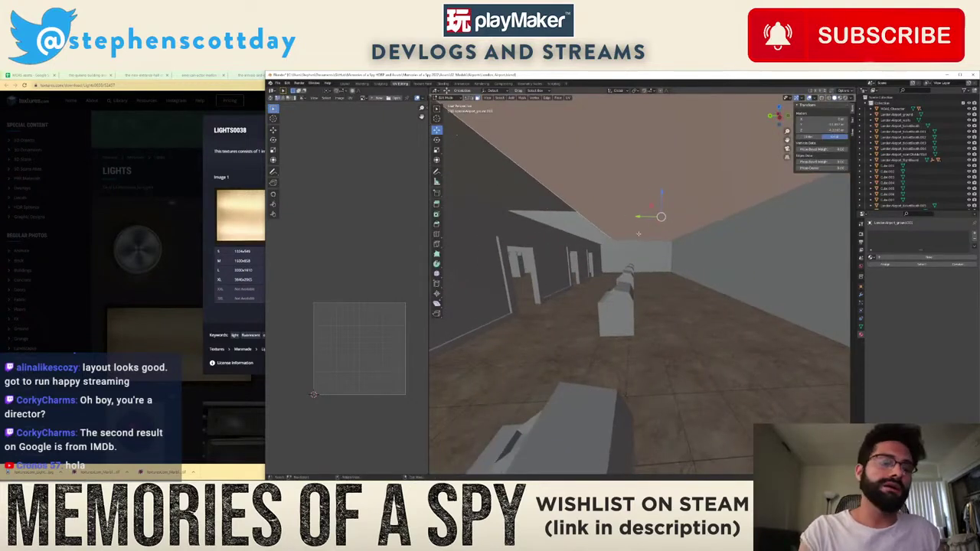
pyautogui.press('Tab')
# Step: Add a cube mesh near the lowered ceiling and flatten it along Z into a thin slab
pyautogui.hotkey('shift', 'a')
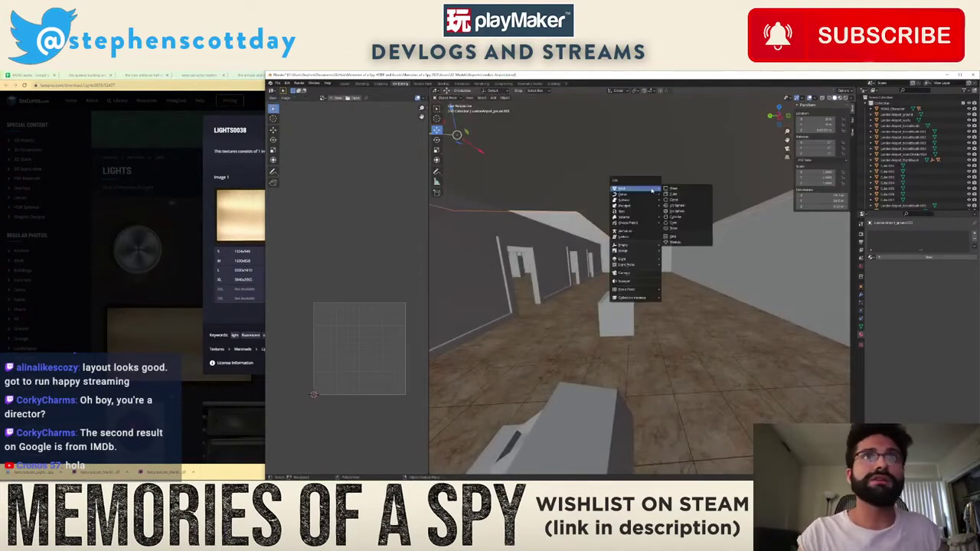
pyautogui.click(671, 194)
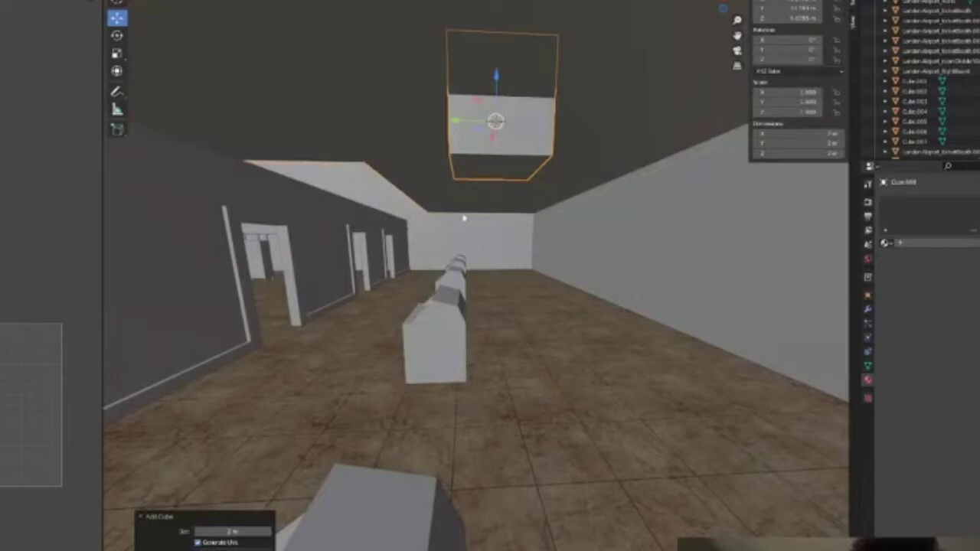
pyautogui.press('Tab')
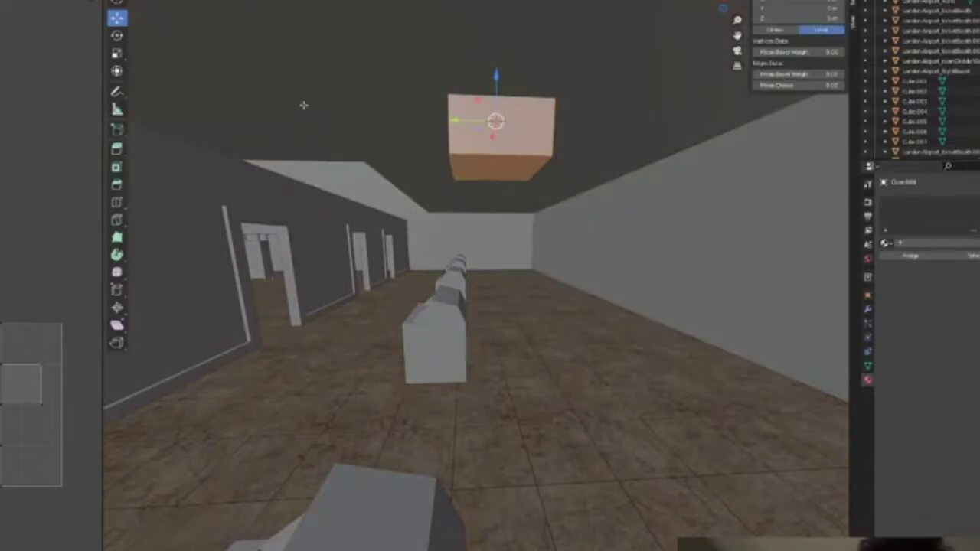
pyautogui.press('s')
pyautogui.press('z')
pyautogui.click(441, 104)
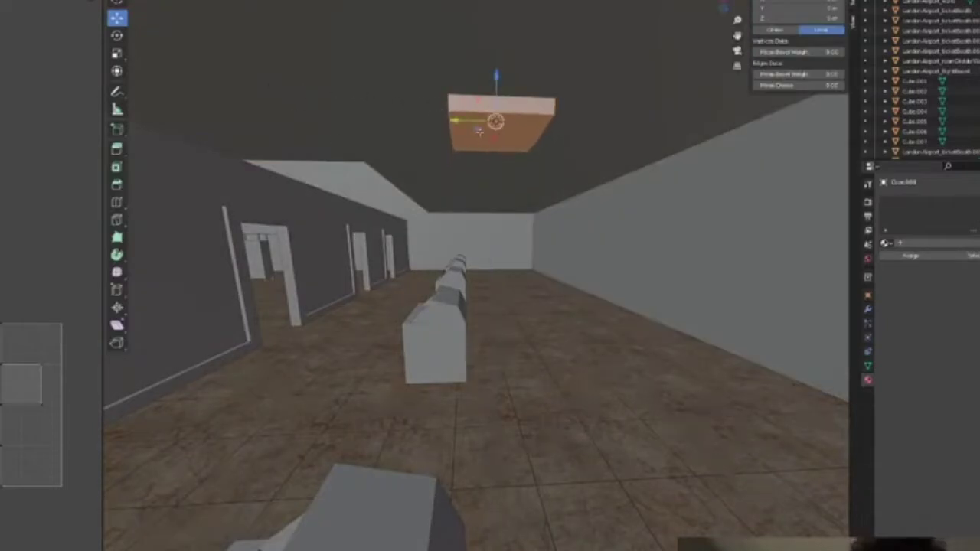
# Step: Move the slab's geometry along Z to seat it against the lowered ceiling
pyautogui.scroll(1, 473, 131)
pyautogui.moveTo(432, 143); pyautogui.dragTo(483, 185, button='middle')
pyautogui.press('g')
pyautogui.press('z')
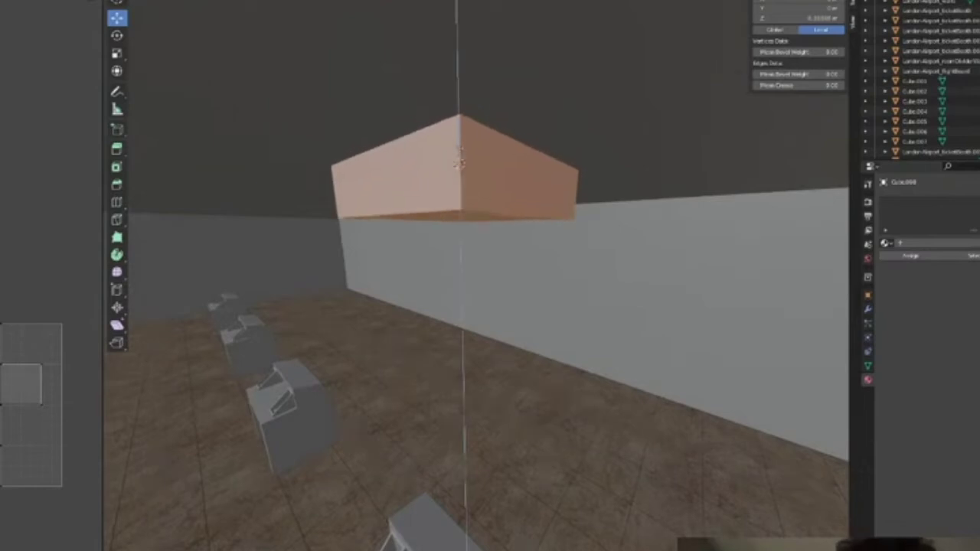
pyautogui.click(419, 159)
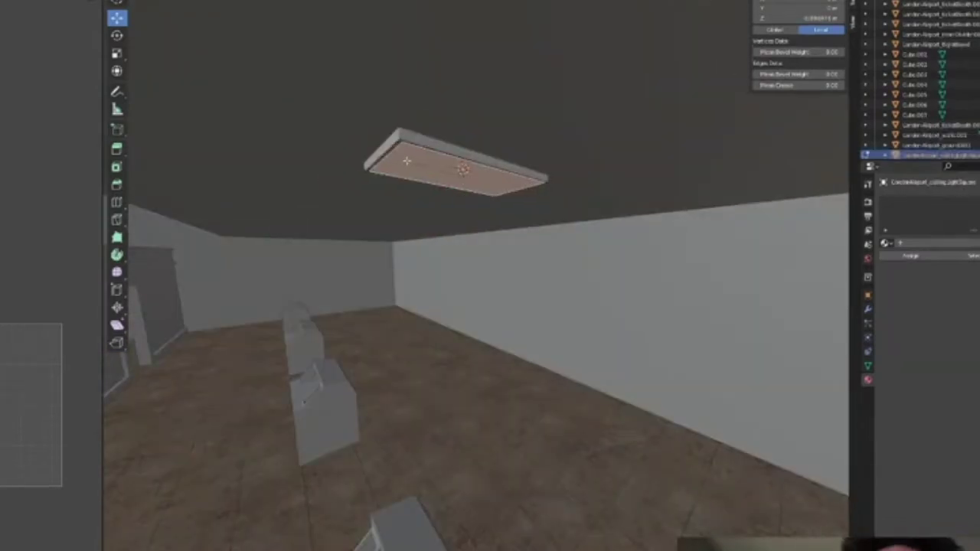
# Step: Give the ceiling light slab a fluorescentLightFixture material with the glowing Lights0038 panel image as its base color
pyautogui.click(403, 163)
pyautogui.moveTo(403, 163); pyautogui.dragTo(406, 125, button='middle')
pyautogui.scroll(3, 418, 188)
pyautogui.moveTo(418, 188); pyautogui.dragTo(482, 240, button='middle')
pyautogui.press('Tab')
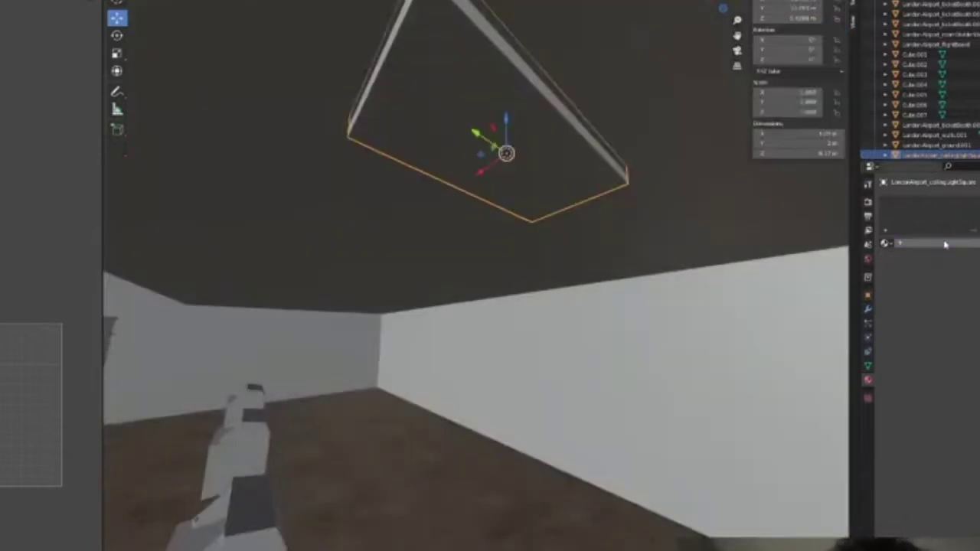
pyautogui.click(945, 243)
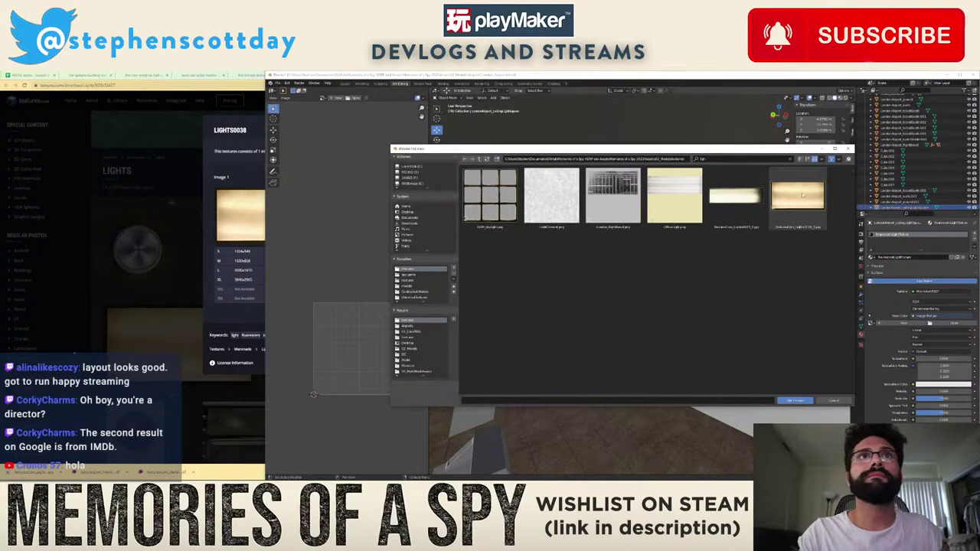
pyautogui.doubleClick(803, 196)
# Step: Unwrap the ceiling light's faces with Cube Projection onto the light panel image
pyautogui.moveTo(682, 286); pyautogui.dragTo(622, 268, button='middle')
pyautogui.press('Tab')
pyautogui.press('u')
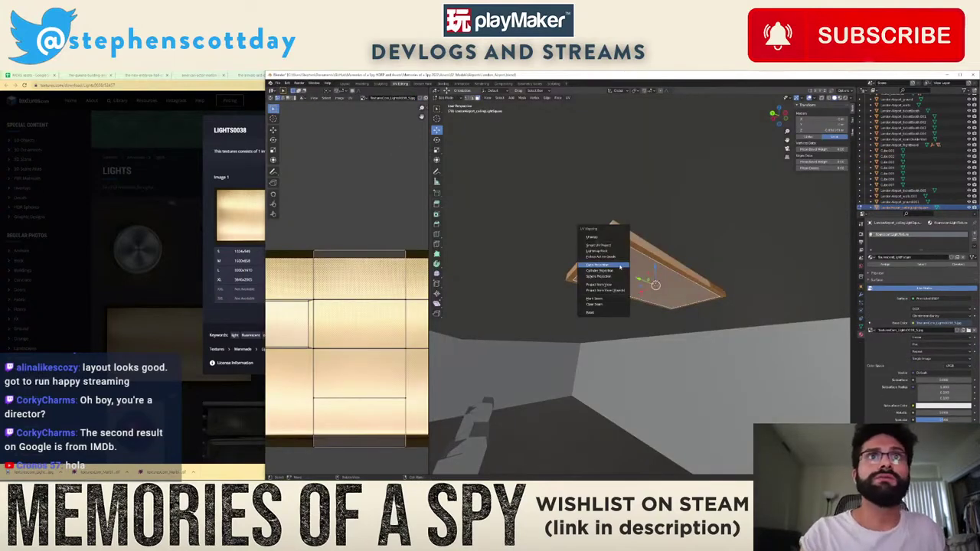
pyautogui.click(620, 264)
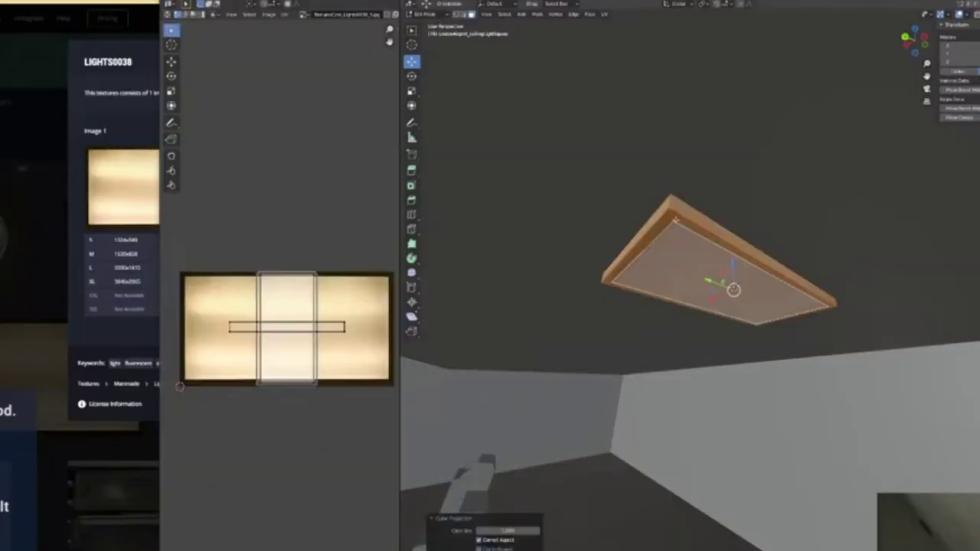
# Step: Cube-project the light's outer frame faces and shrink their UVs onto the dark border of the image
pyautogui.keyDown('alt'); pyautogui.click(670, 215); pyautogui.keyUp('alt')
pyautogui.keyDown('alt'); pyautogui.keyDown('shift'); pyautogui.click(671, 202); pyautogui.keyUp('shift'); pyautogui.keyUp('alt')
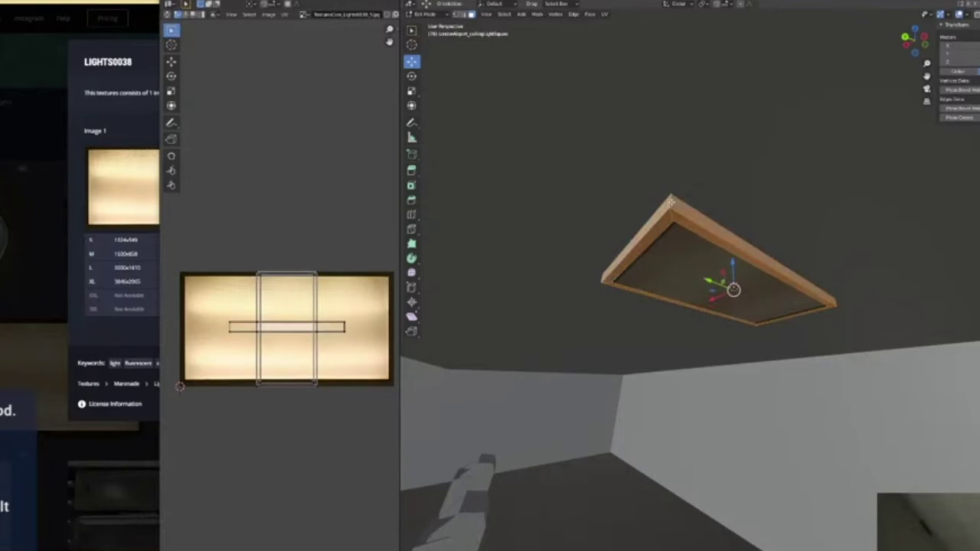
pyautogui.press('u')
pyautogui.click(657, 241)
pyautogui.press('a')
pyautogui.press('s')
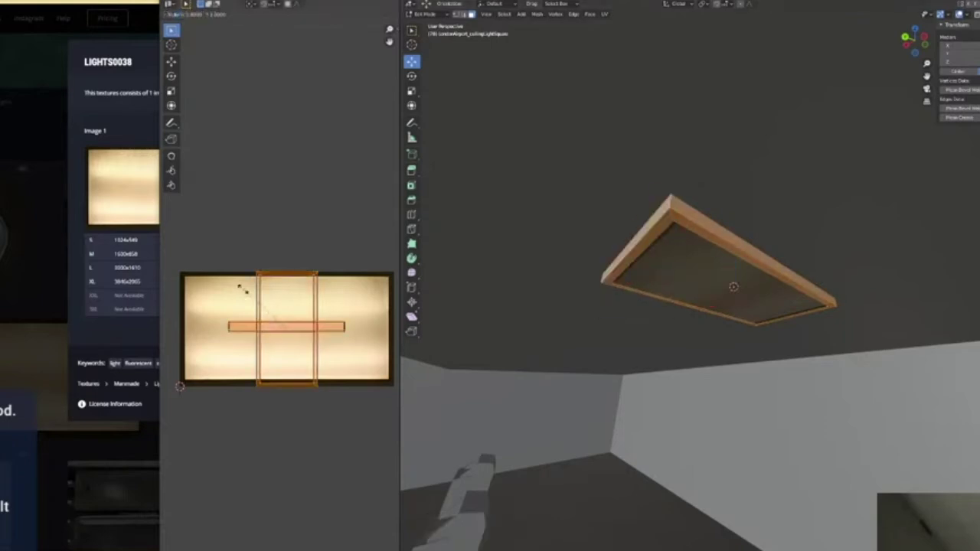
pyautogui.click(282, 332)
pyautogui.press('g')
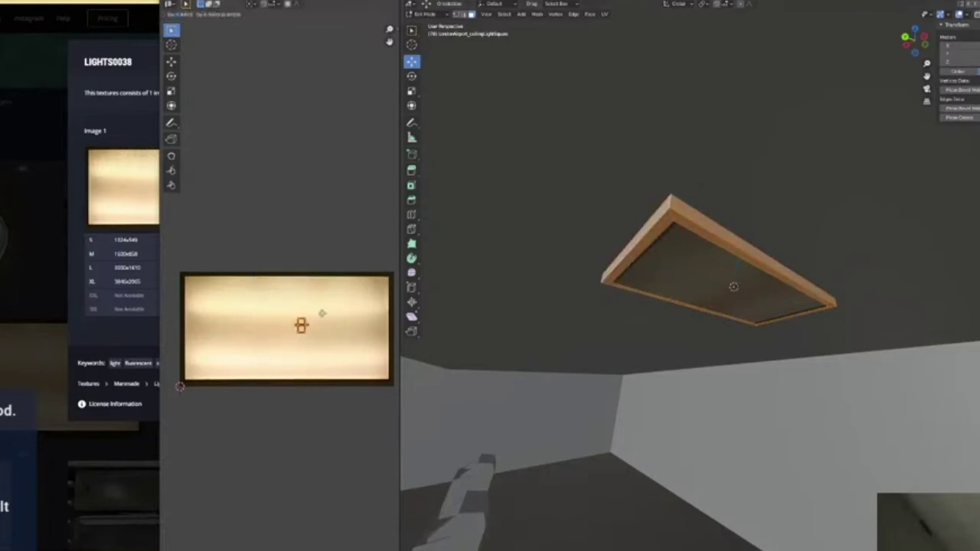
pyautogui.click(374, 287)
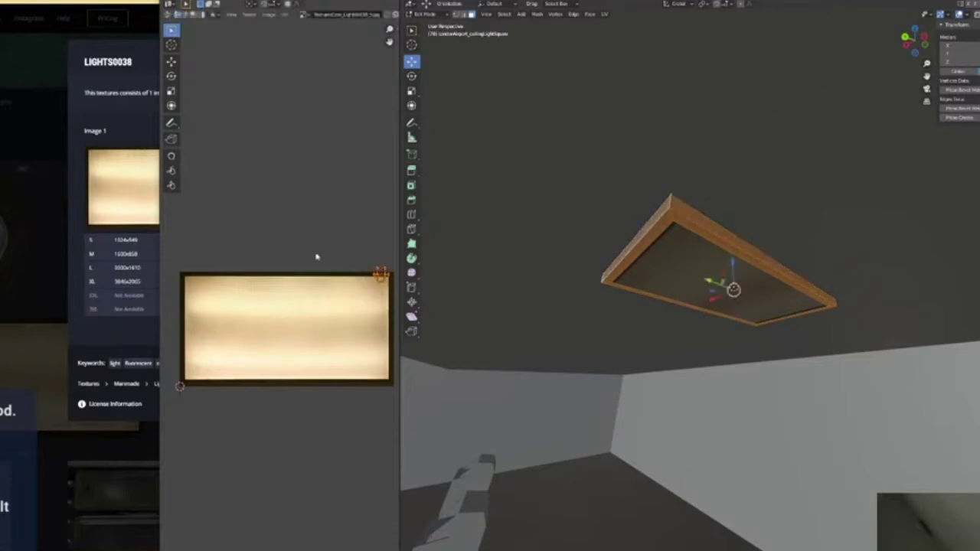
pyautogui.press('s')
pyautogui.click(371, 270)
# Step: Cube-project the light's bottom face, then rotate its UVs a quarter turn and scale them to fill the panel image
pyautogui.click(691, 256)
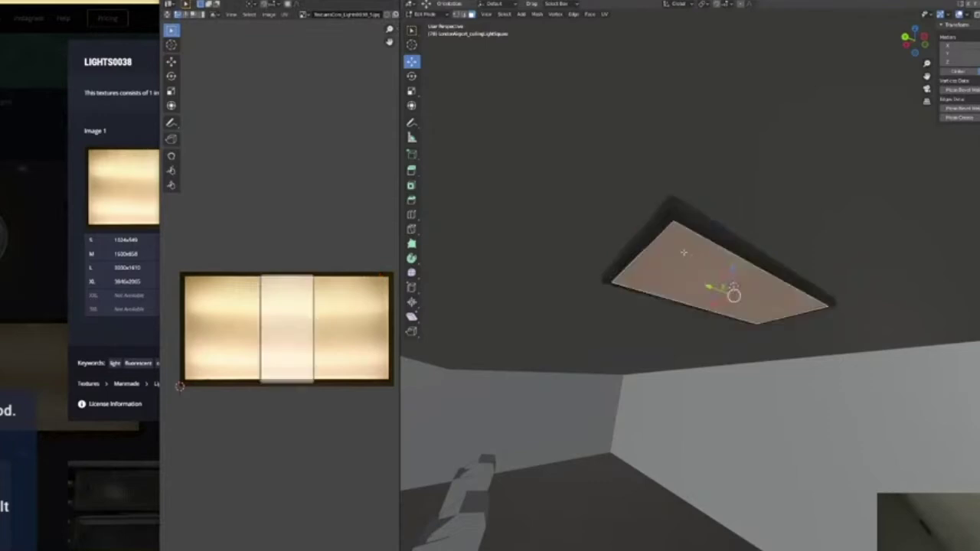
pyautogui.press('u')
pyautogui.click(651, 265)
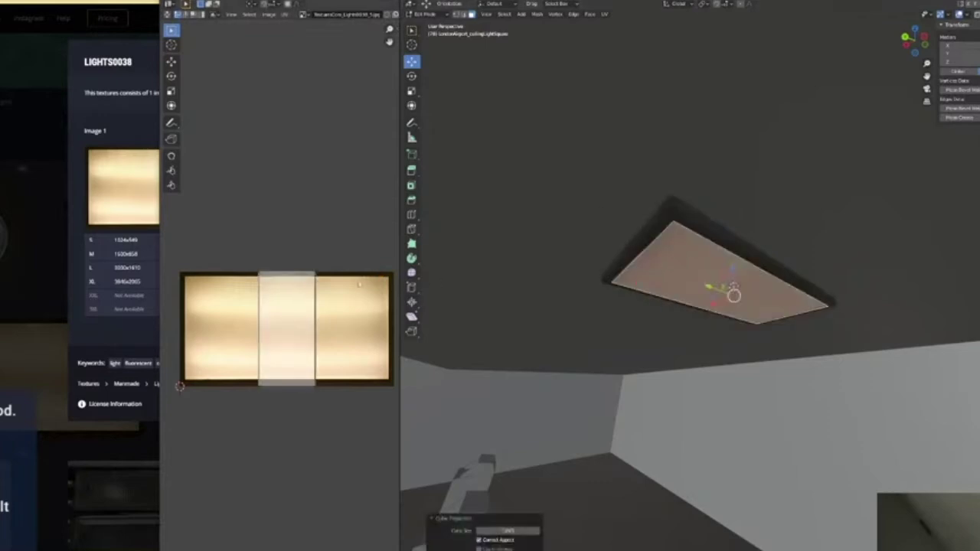
pyautogui.press('r')
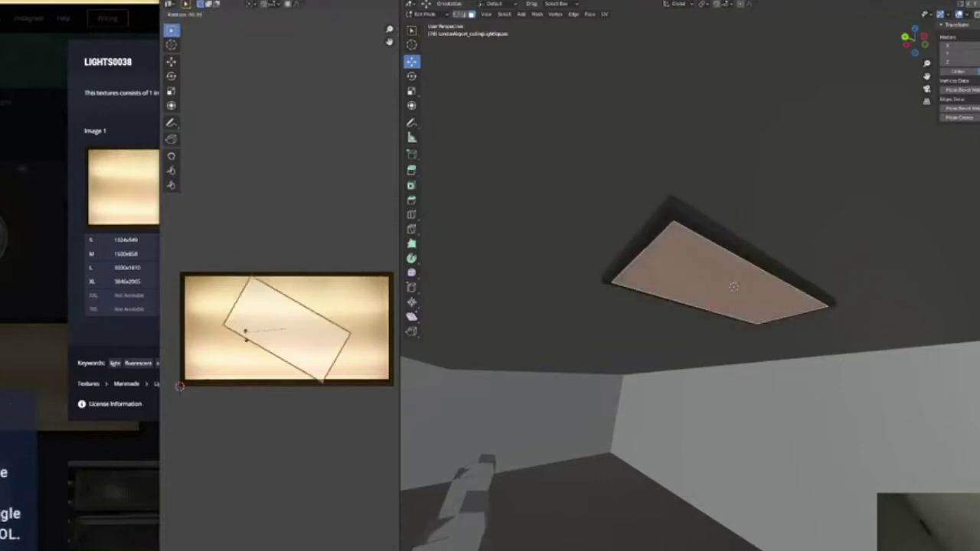
pyautogui.click(257, 348)
pyautogui.press('s')
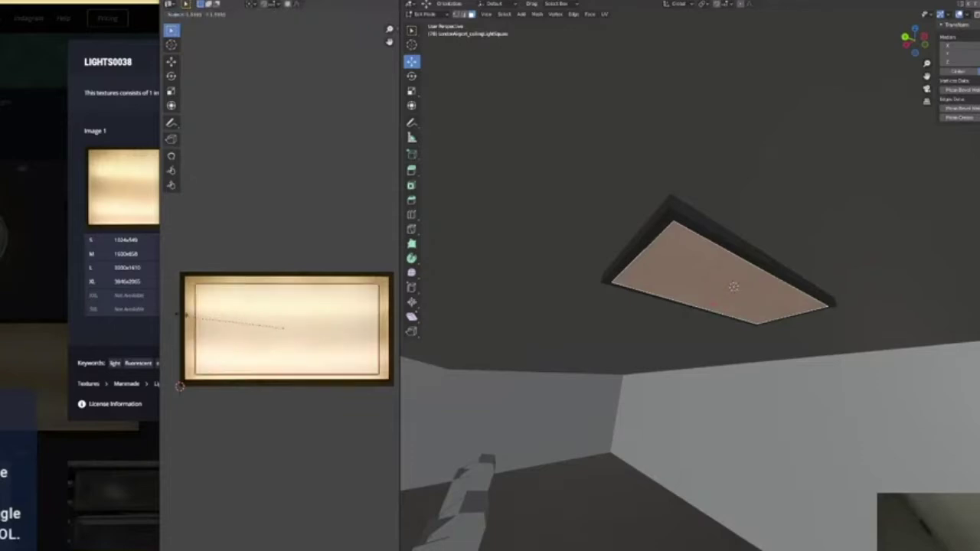
pyautogui.click(174, 312)
pyautogui.press('Tab')
pyautogui.moveTo(637, 312); pyautogui.dragTo(673, 277, button='middle')
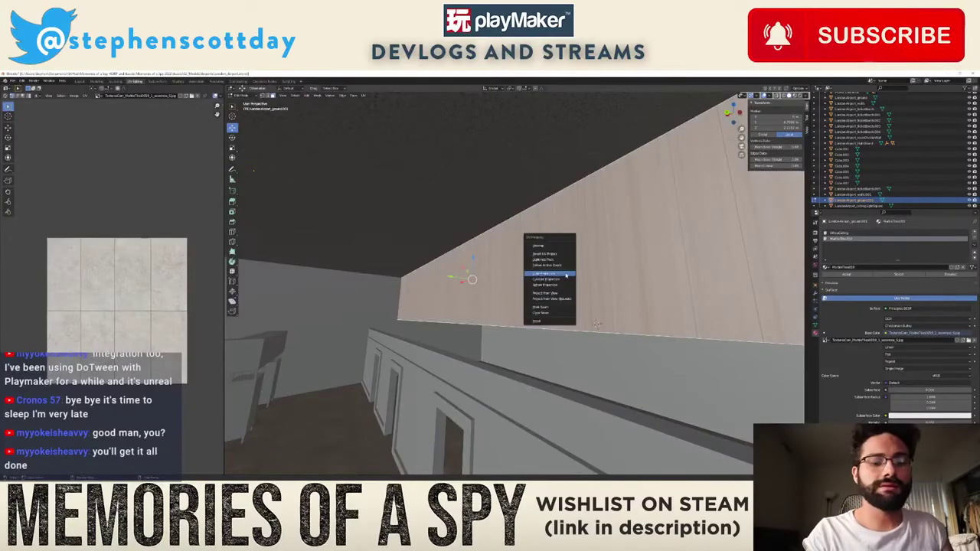
# Step: Cube-project the marble tile onto the lowered ceiling's side face and enlarge the UVs of that face and the walls
pyautogui.click(566, 273)
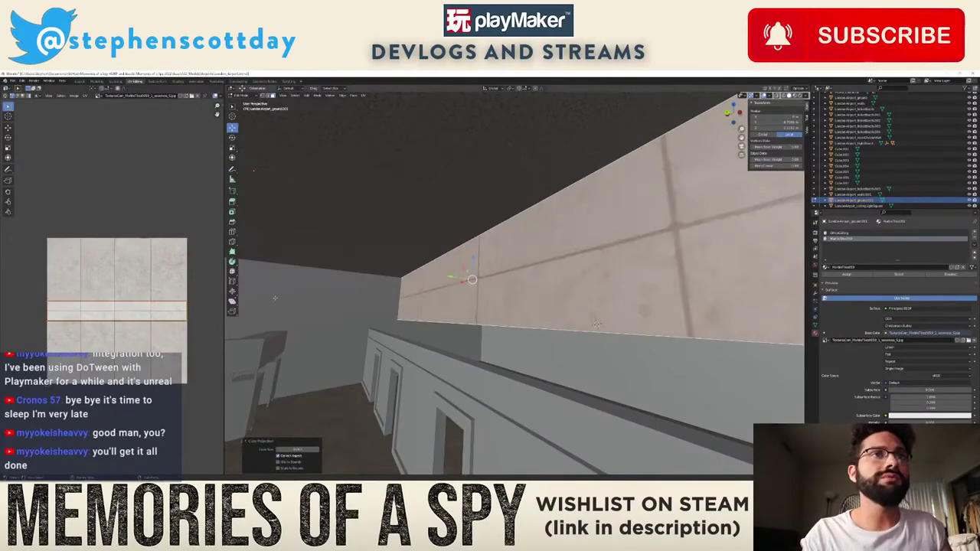
pyautogui.press('s')
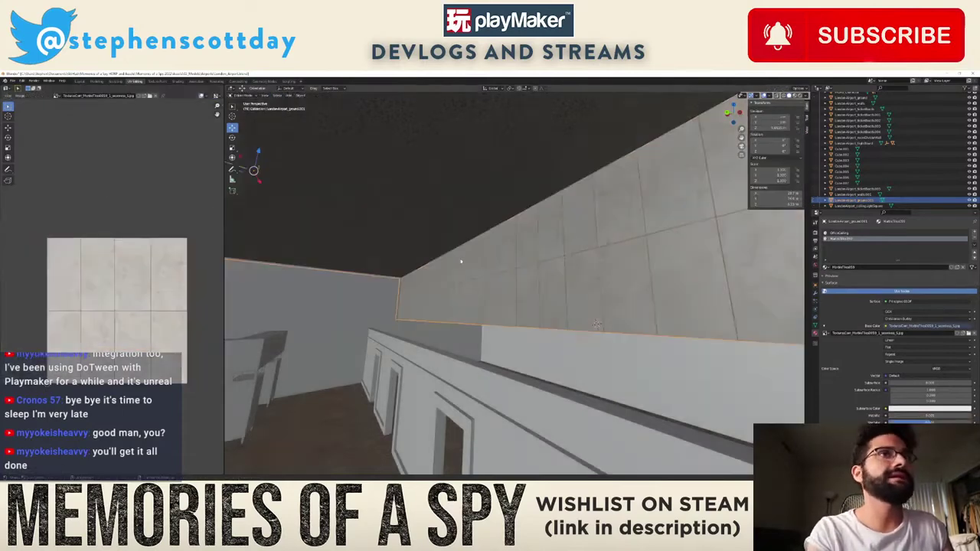
pyautogui.moveTo(462, 263); pyautogui.dragTo(492, 288, button='middle')
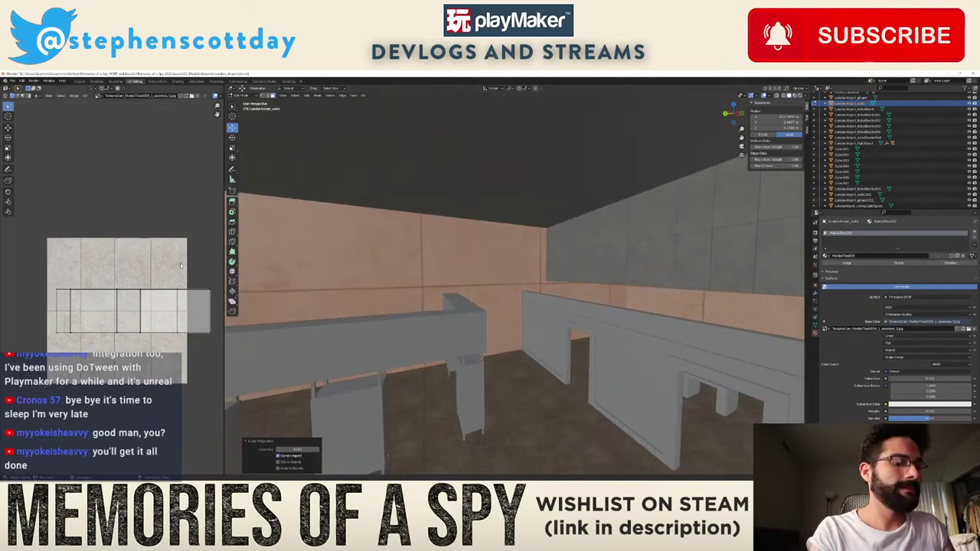
pyautogui.press('s')
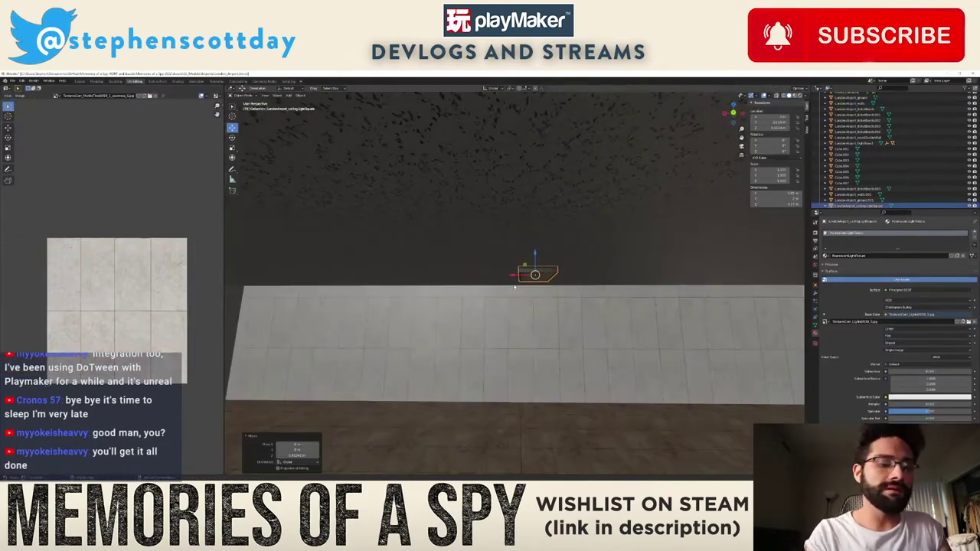
# Step: Duplicate the rectangular ceiling light three times along X to form a row of four over the side hall
pyautogui.hotkey('shift', 'd')
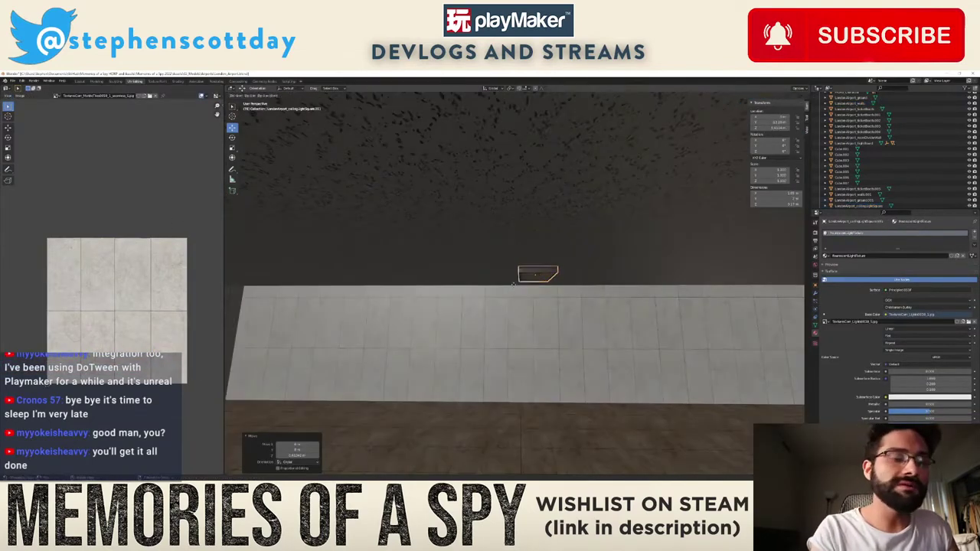
pyautogui.press('x')
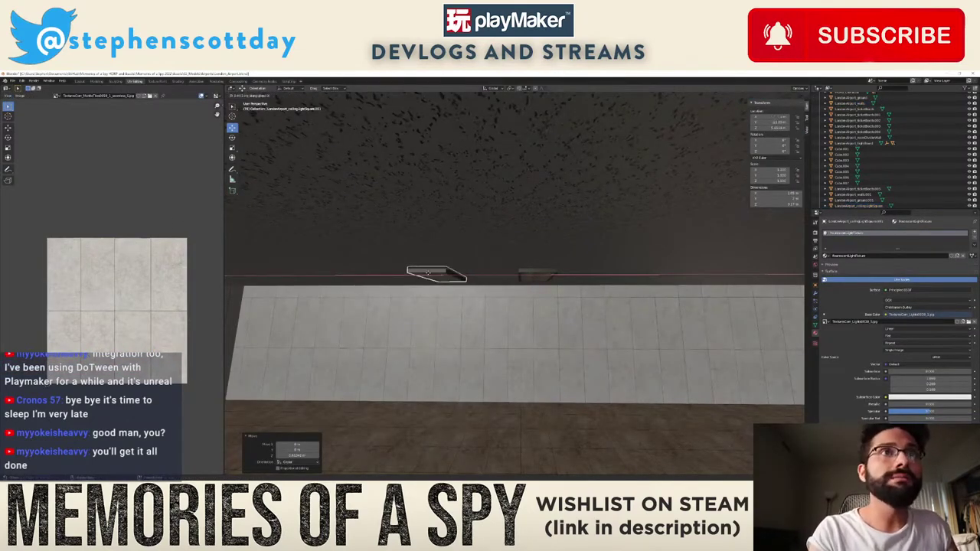
pyautogui.click(420, 281)
pyautogui.click(534, 276)
pyautogui.hotkey('alt', 'd')
pyautogui.press('x')
pyautogui.click(642, 279)
pyautogui.keyDown('shift'); pyautogui.moveTo(642, 280); pyautogui.dragTo(482, 282, button='middle'); pyautogui.keyUp('shift')
pyautogui.hotkey('alt', 'd')
pyautogui.press('x')
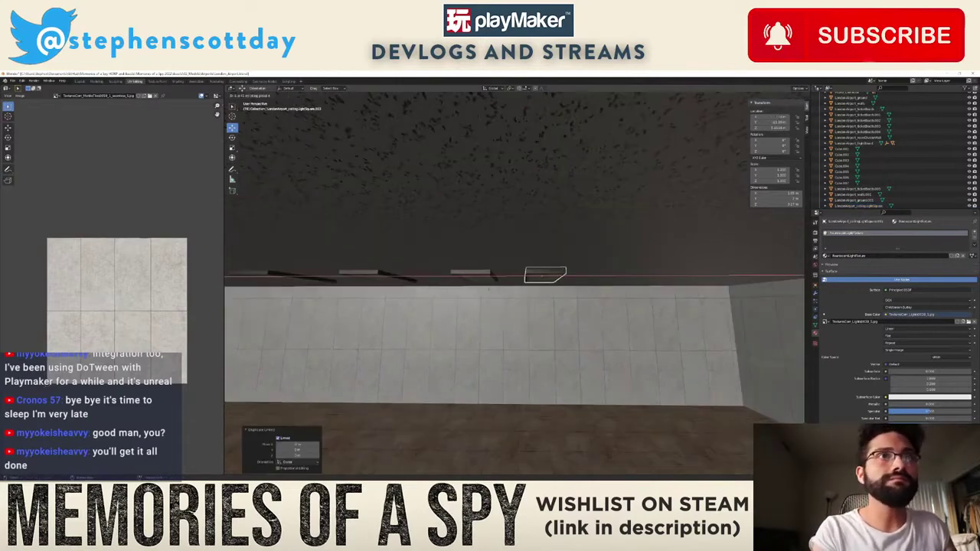
pyautogui.click(696, 285)
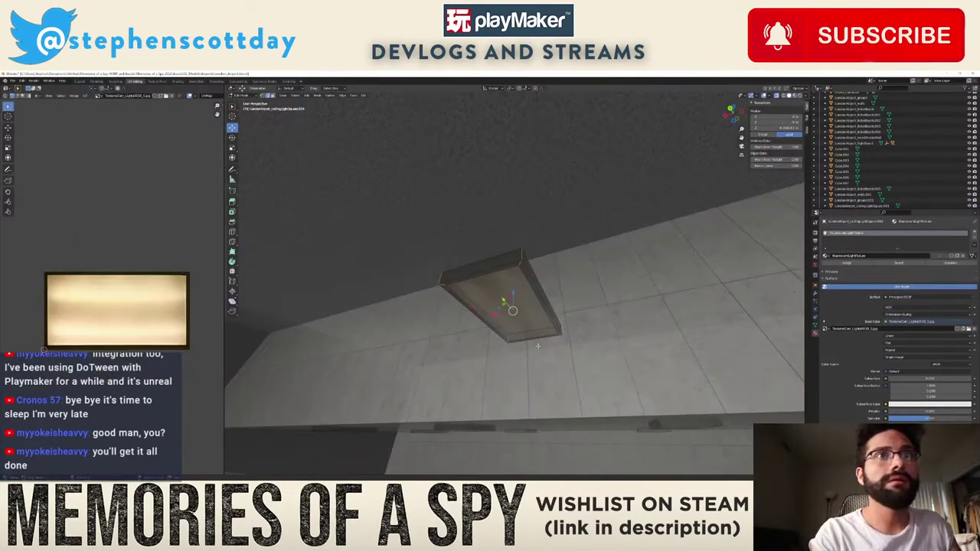
# Step: Bevel the corner edges of the separate ceiling light with multiple segments to round its outline
pyautogui.hotkey('ctrl', 'b')
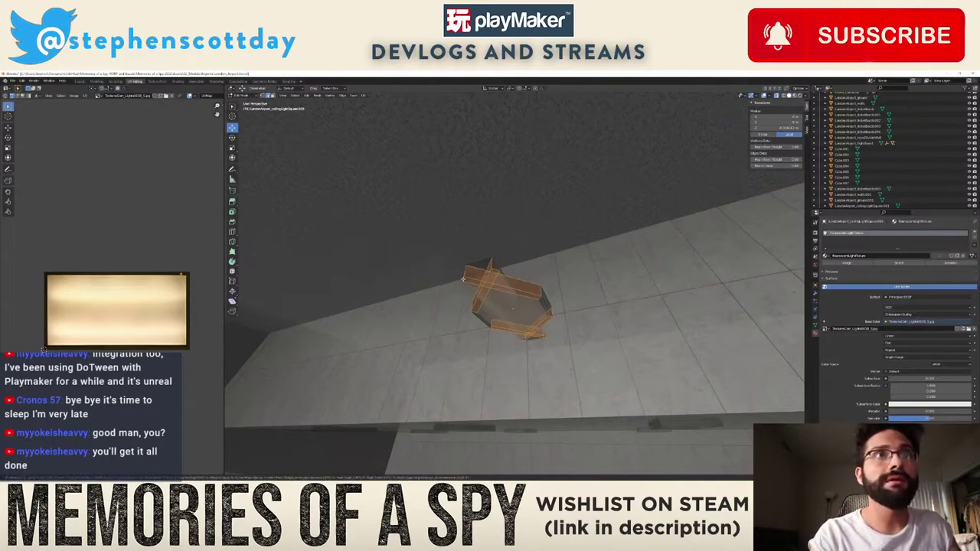
pyautogui.scroll(1, 482, 281)
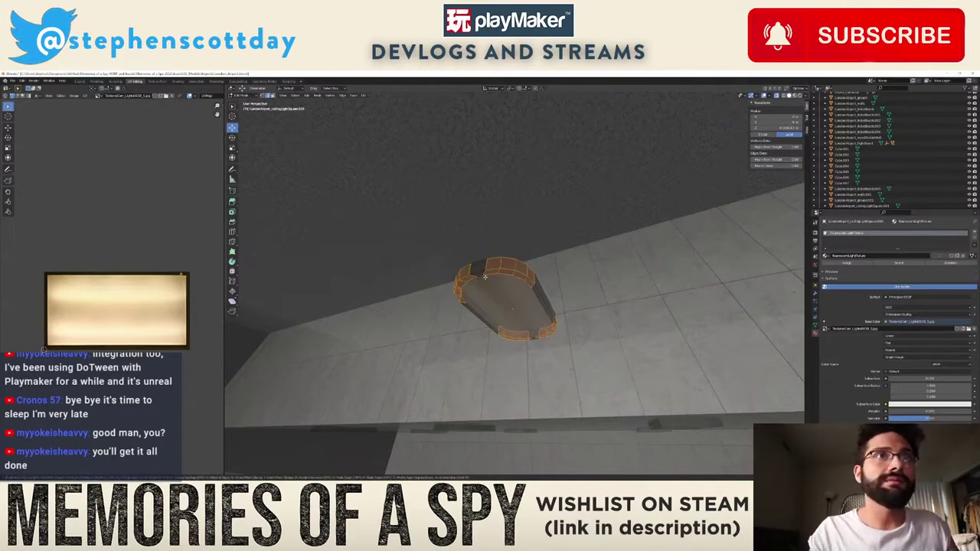
pyautogui.click(487, 275)
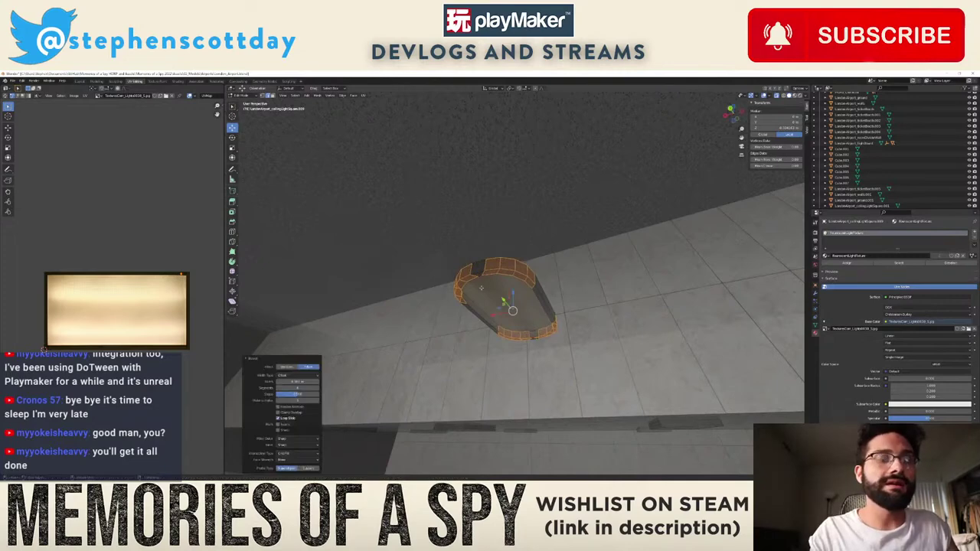
# Step: Move the rounded light's end along Y and its side along X to shape it into a small round fixture
pyautogui.moveTo(481, 288); pyautogui.dragTo(528, 277, button='middle')
pyautogui.moveTo(425, 349); pyautogui.dragTo(604, 361)
pyautogui.press('g')
pyautogui.press('y')
pyautogui.click(559, 269)
pyautogui.moveTo(627, 268); pyautogui.dragTo(547, 356)
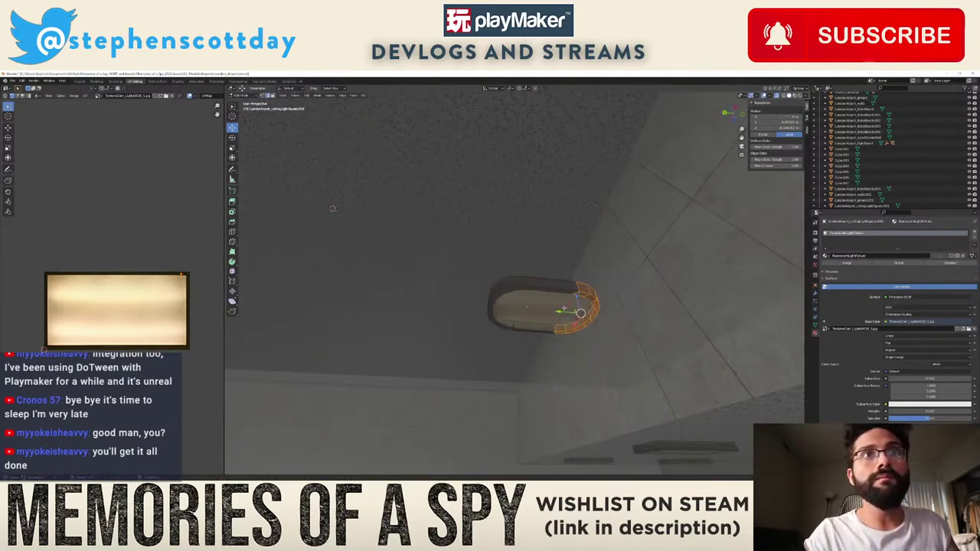
pyautogui.press('g')
pyautogui.press('x')
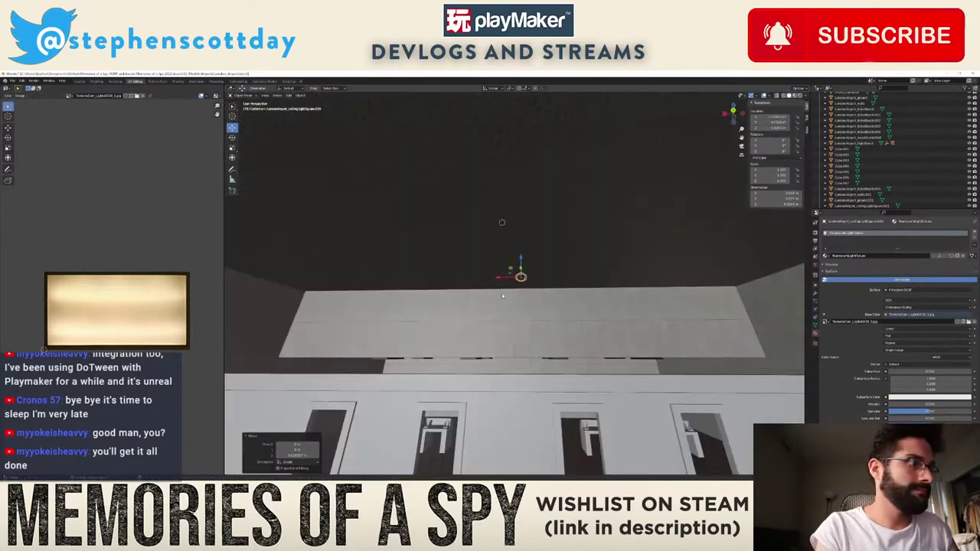
# Step: Duplicate the round ceiling light along X on both sides of the original to form an evenly spaced row of five
pyautogui.hotkey('shift', 'd')
pyautogui.press('x')
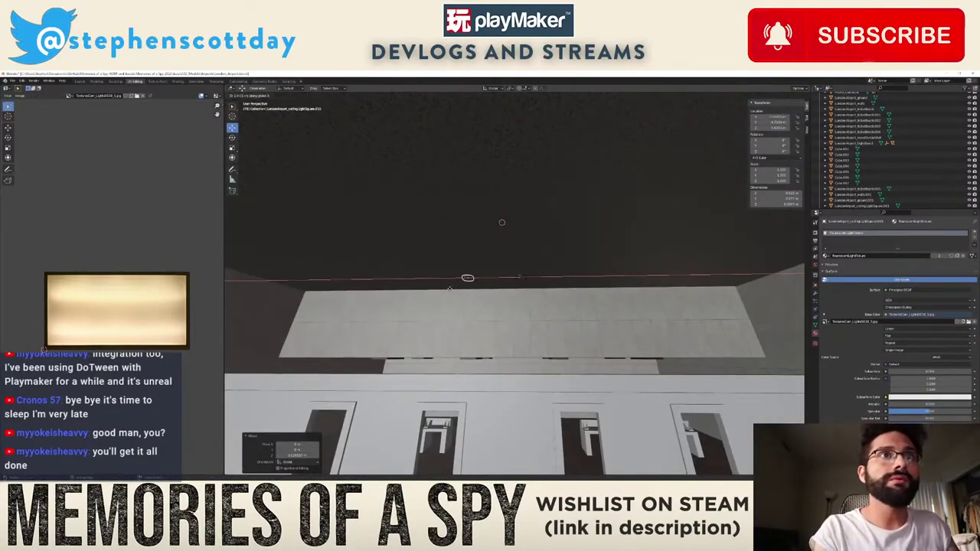
pyautogui.click(417, 287)
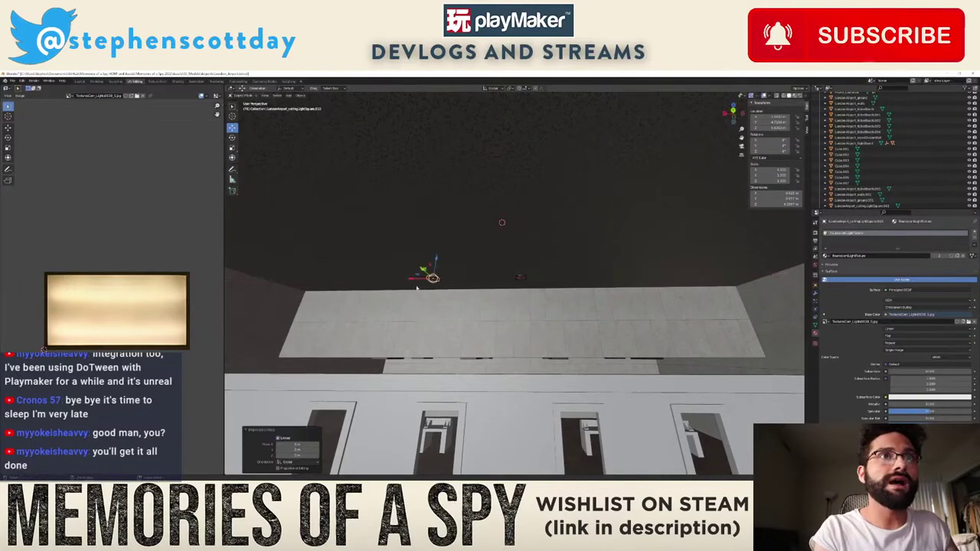
pyautogui.hotkey('shift', 'd')
pyautogui.press('x')
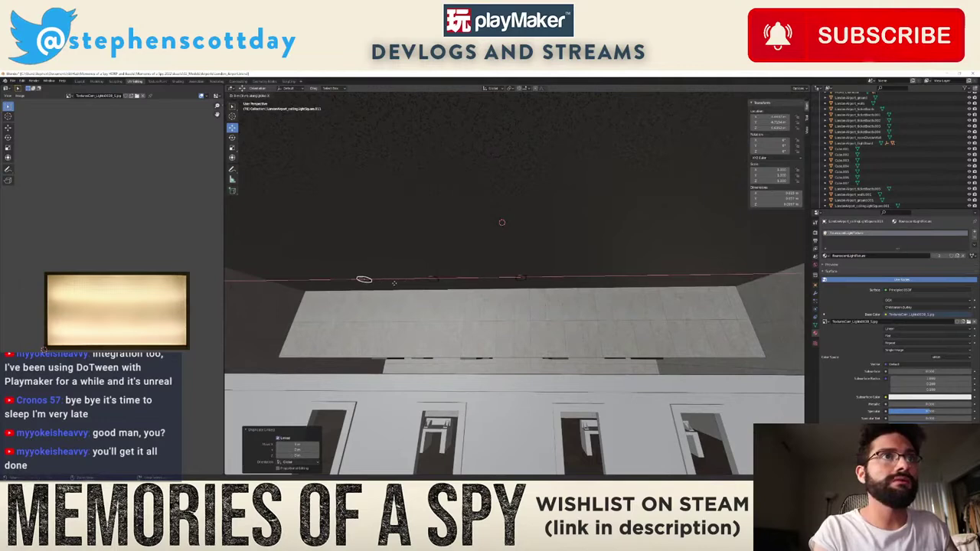
pyautogui.click(382, 283)
pyautogui.keyDown('shift'); pyautogui.click(432, 280); pyautogui.keyUp('shift')
pyautogui.hotkey('shift', 'd')
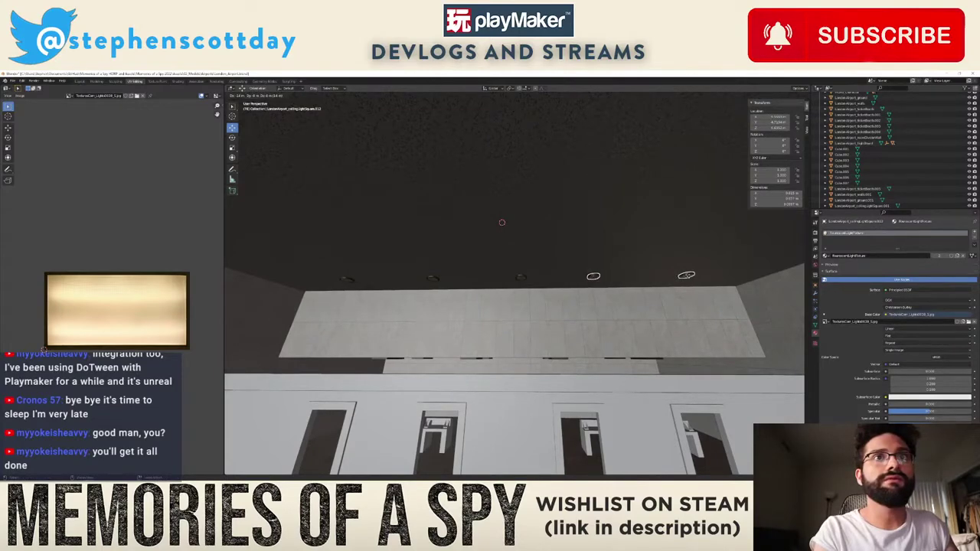
pyautogui.click(693, 279)
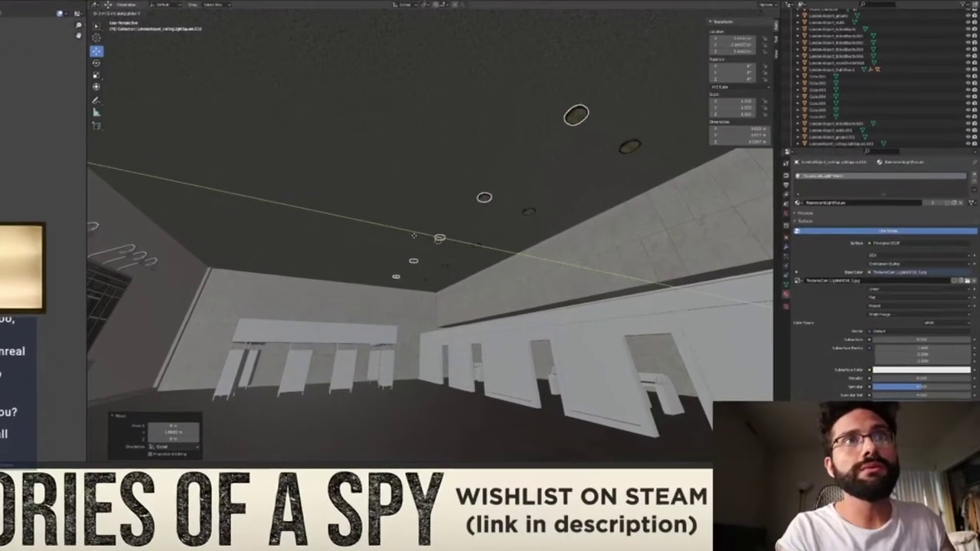
# Step: Place two copies of the row of round lights along Y to make three rows across the main hall ceiling
pyautogui.moveTo(414, 236); pyautogui.dragTo(389, 230)
pyautogui.moveTo(281, 171); pyautogui.dragTo(241, 162)
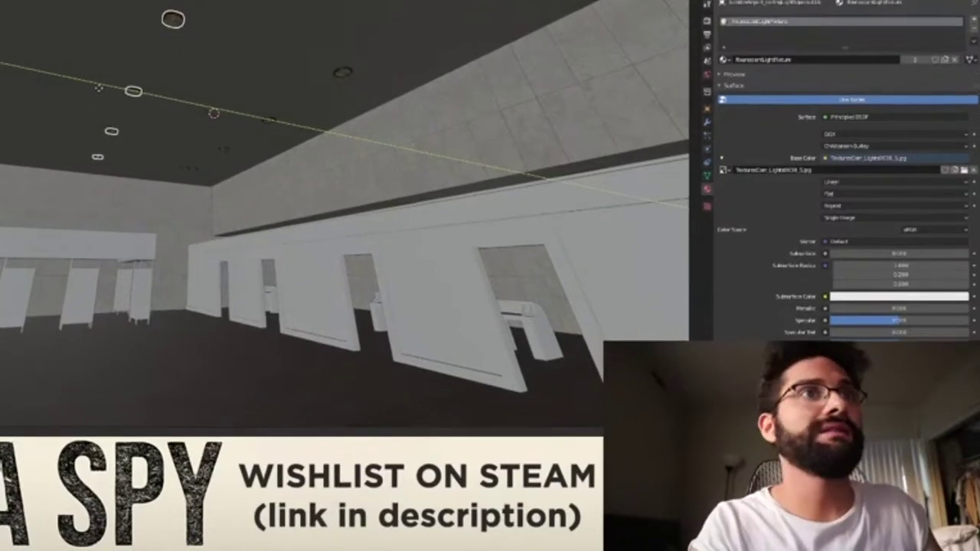
pyautogui.click(128, 102)
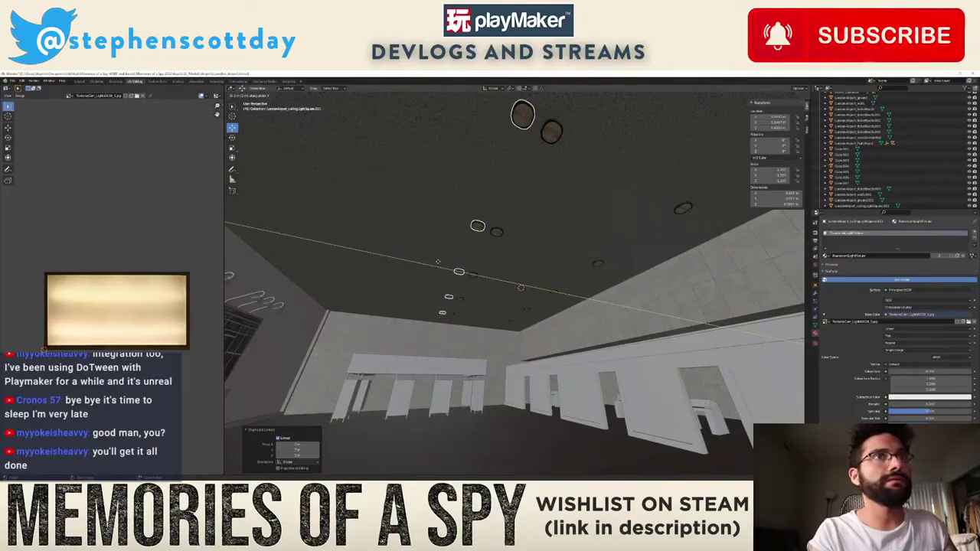
pyautogui.moveTo(438, 262); pyautogui.dragTo(400, 254)
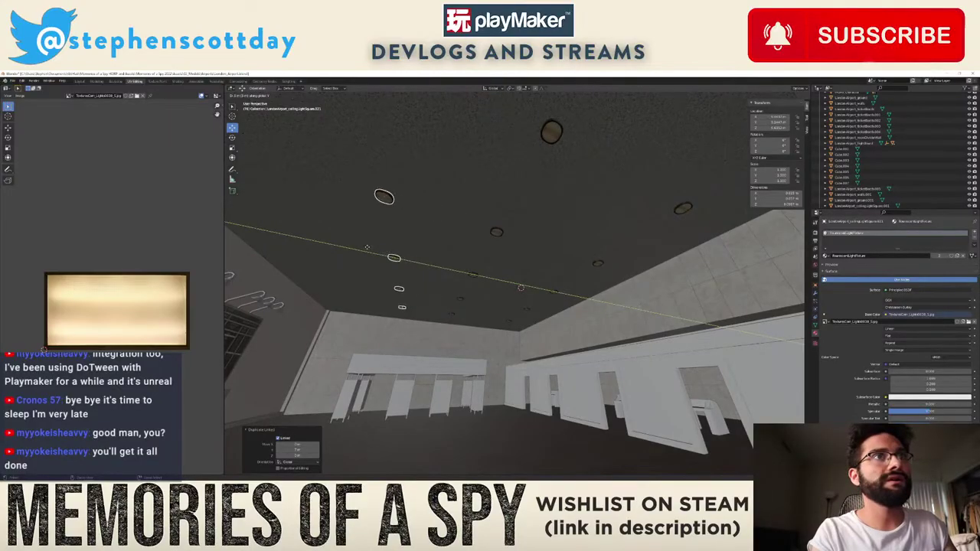
pyautogui.click(344, 244)
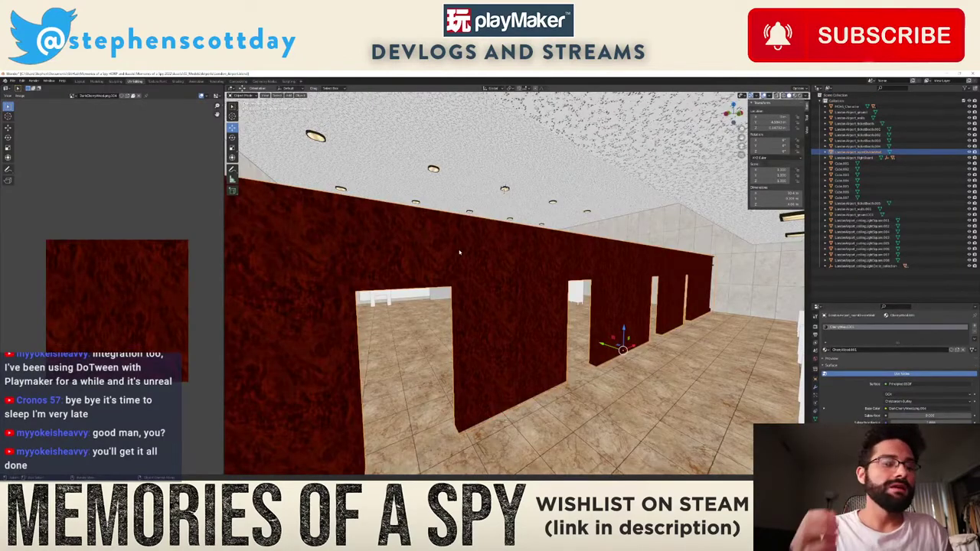
# Step: Check the black-and-white passport control reference photo and isolate the dark red dividing wall with doorways for mesh editing
pyautogui.hotkey('alt', 'Tab')
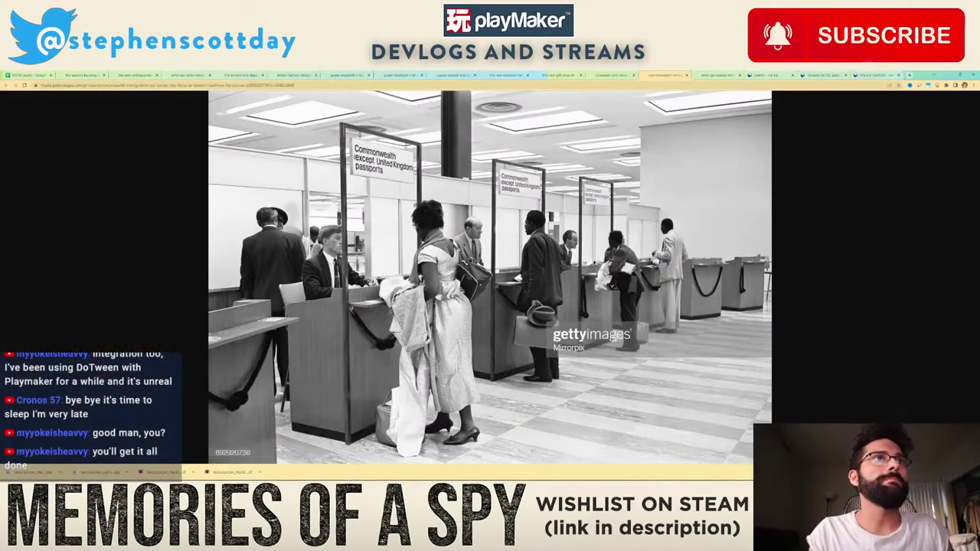
pyautogui.hotkey('alt', 'Tab')
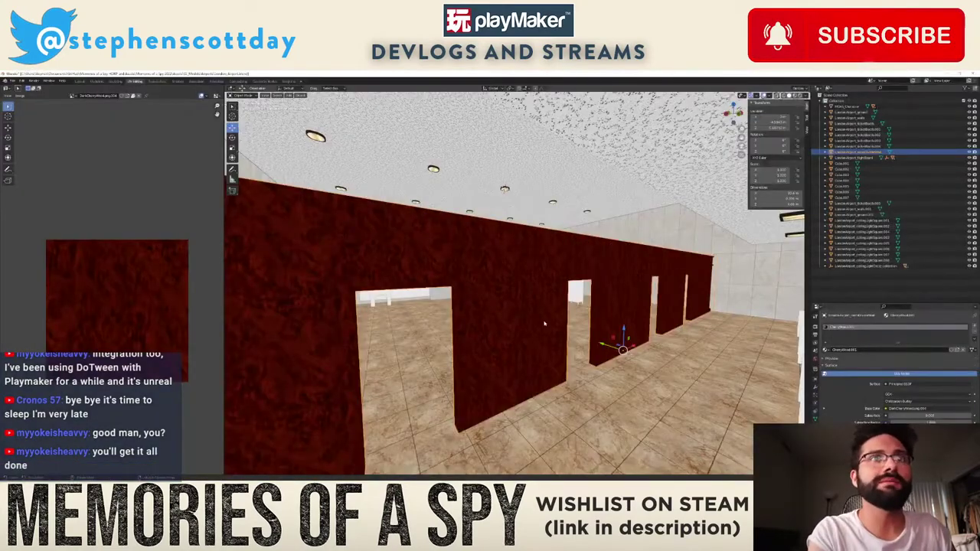
pyautogui.hotkey('shift', 'h')
pyautogui.moveTo(544, 315); pyautogui.dragTo(507, 301, button='middle')
pyautogui.press('Tab')
pyautogui.scroll(-6, 553, 316)
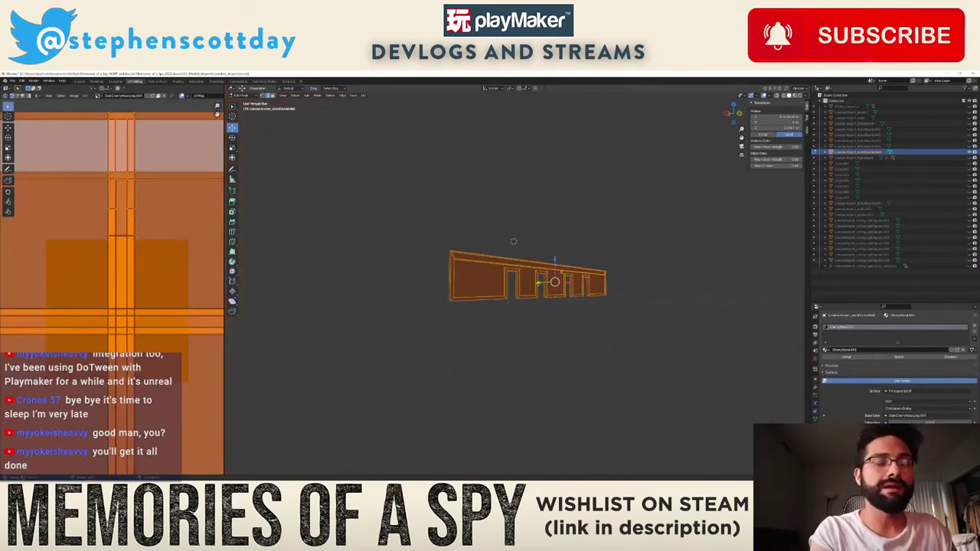
# Step: Bisect the whole dividing wall with a horizontal cut slightly below mid-height, viewed straight on
pyautogui.click(739, 115)
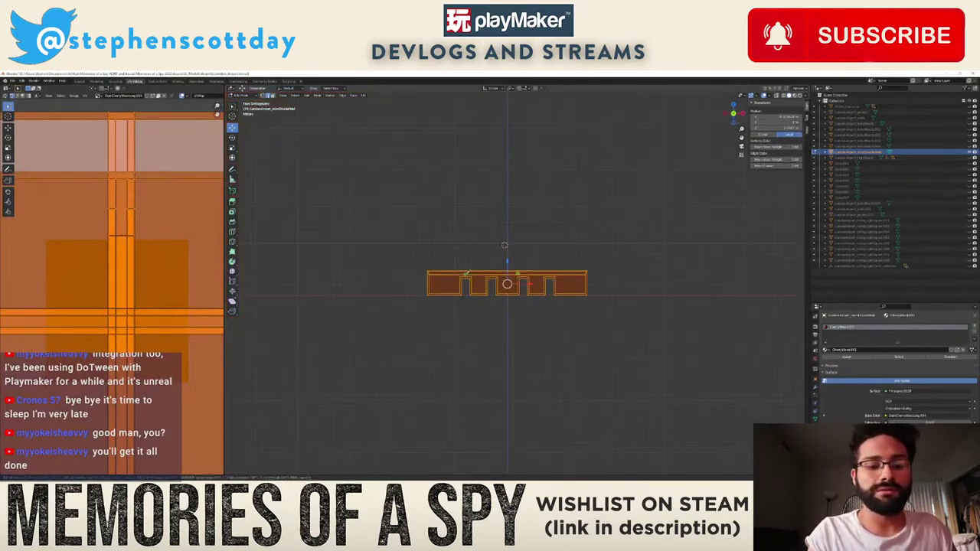
pyautogui.click(593, 286)
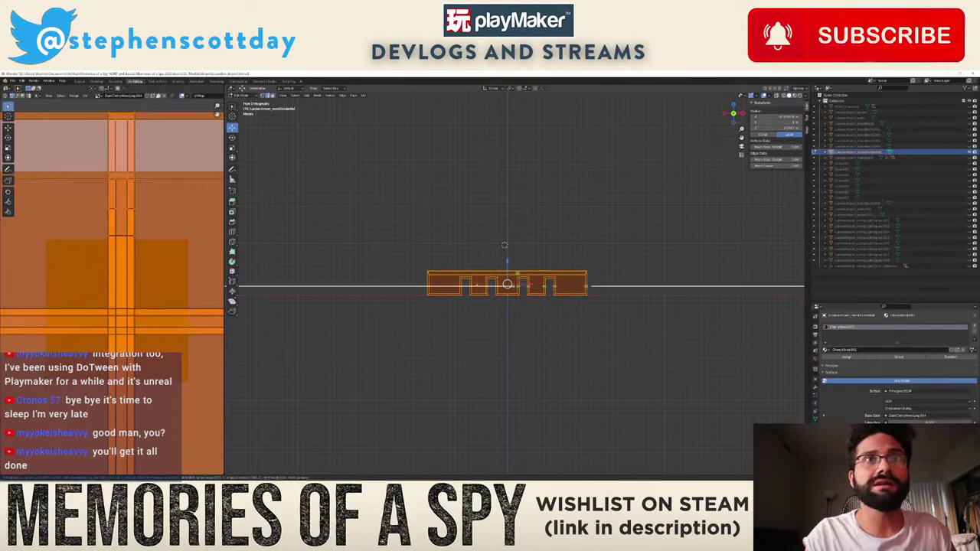
pyautogui.click(383, 285)
pyautogui.press('Return')
pyautogui.moveTo(381, 286); pyautogui.dragTo(546, 273, button='middle')
pyautogui.scroll(3, 546, 274)
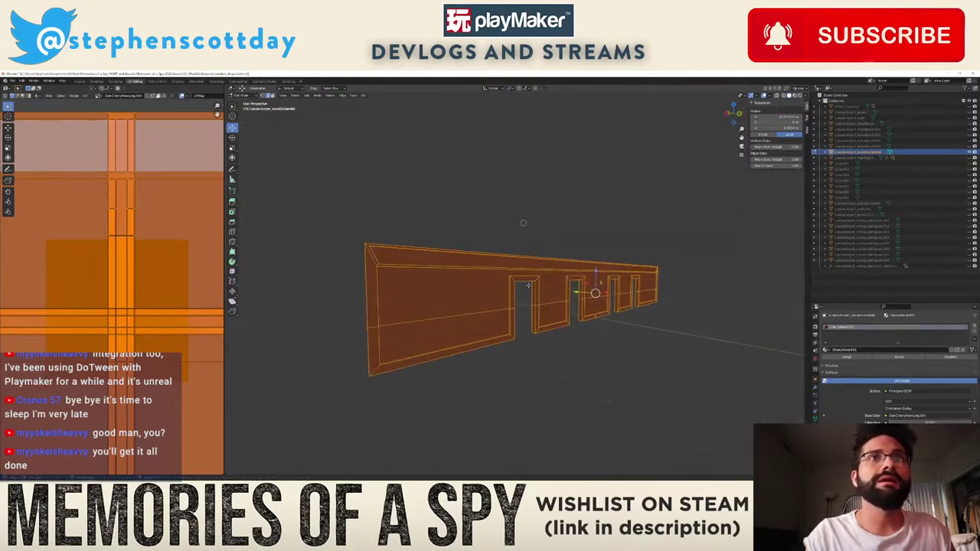
pyautogui.press('Tab')
pyautogui.hotkey('alt', 'h')
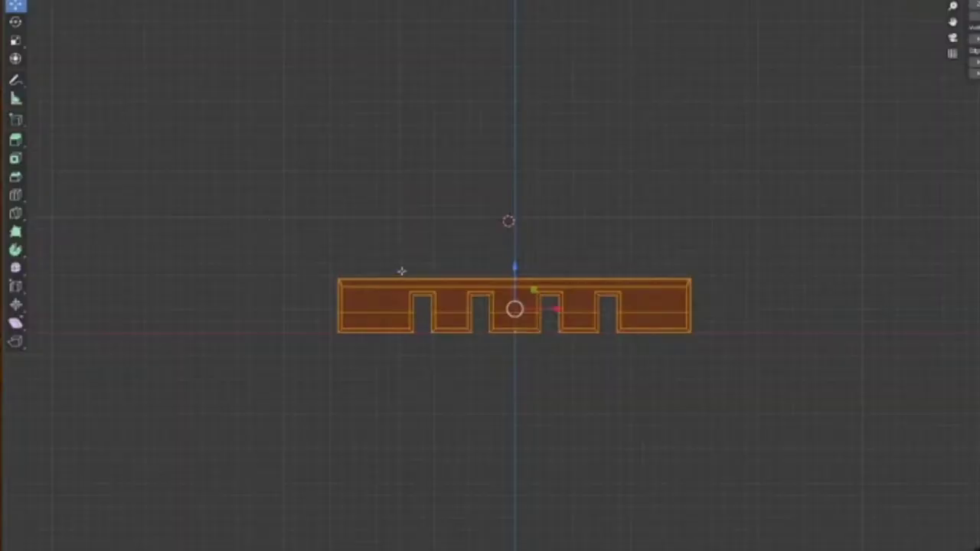
# Step: Assign the existing white moulding material to the dividing wall's upper part, above the cut, and bring back the full scene
pyautogui.moveTo(261, 211); pyautogui.dragTo(728, 323)
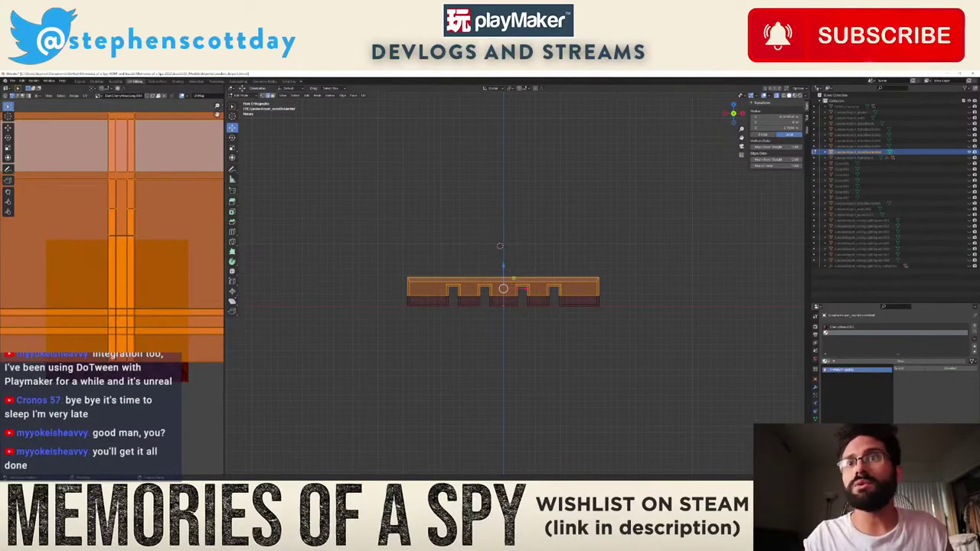
pyautogui.click(840, 372)
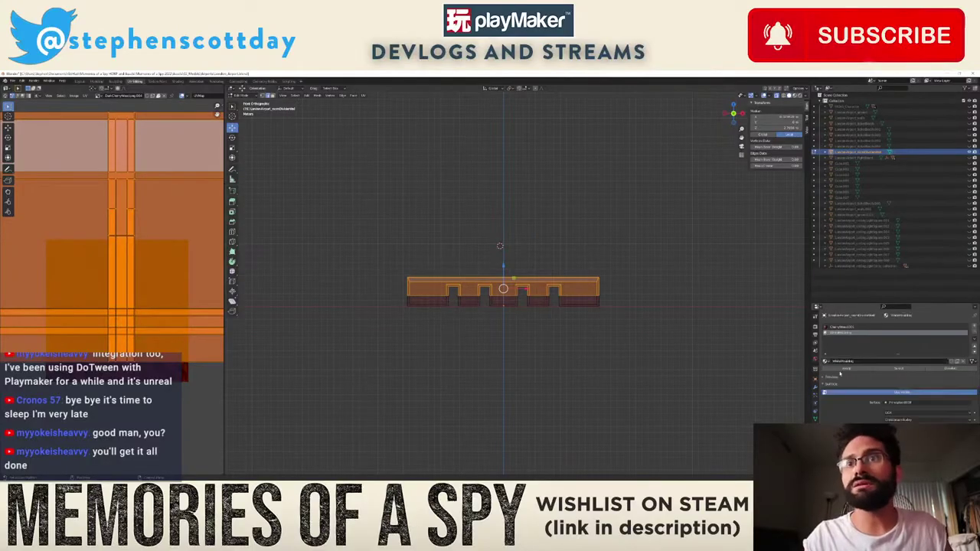
pyautogui.click(850, 369)
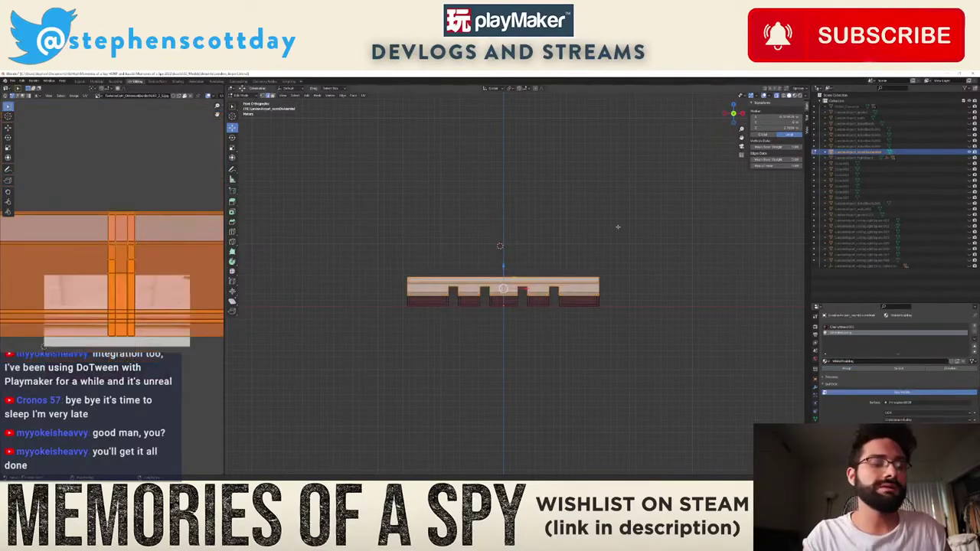
pyautogui.press('Tab')
pyautogui.press('KP_Divide')
# Step: Scale the UVs of the wall's upper part along Y over the moulding texture and save the file
pyautogui.press('Tab')
pyautogui.scroll(-4, 161, 276)
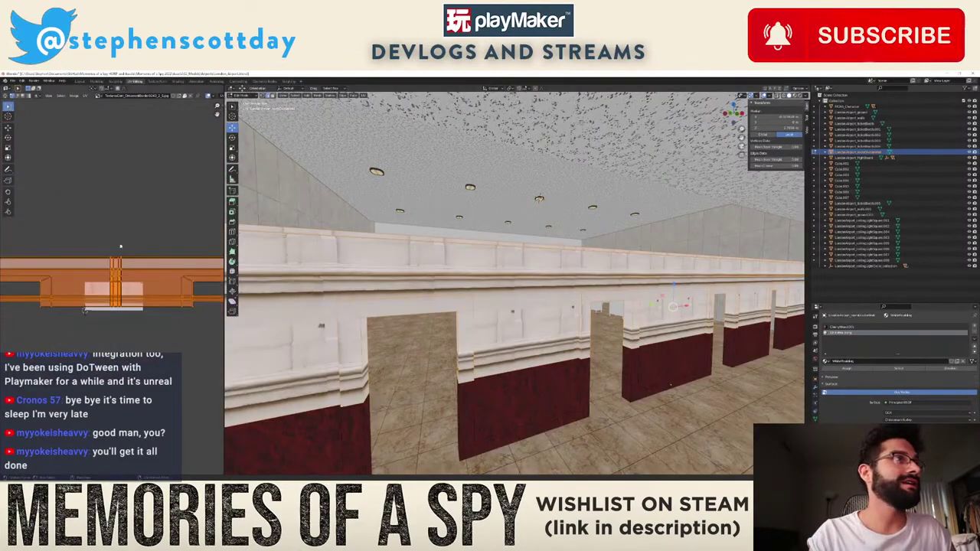
pyautogui.press('s')
pyautogui.press('y')
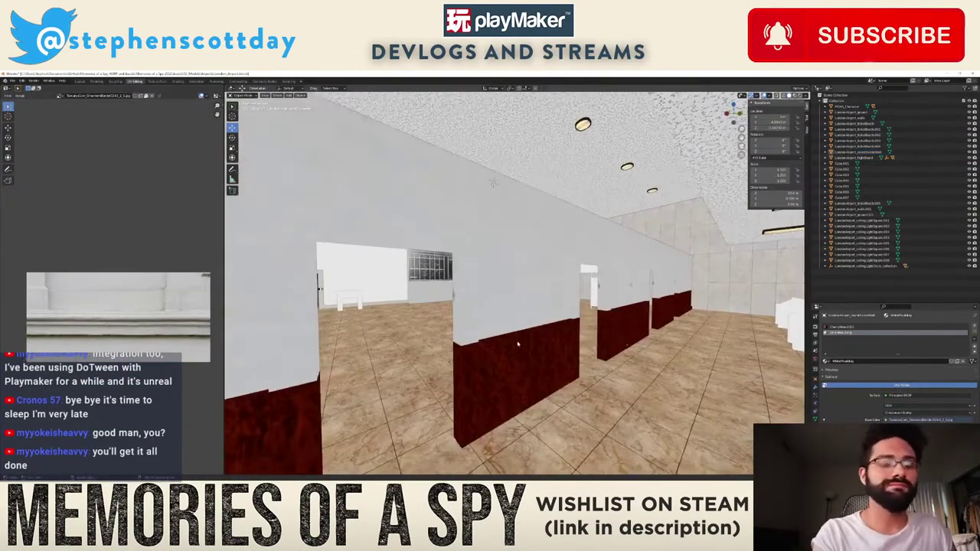
pyautogui.hotkey('ctrl', 's')
pyautogui.moveTo(518, 345)
pyautogui.mouseDown(button='middle')
pyautogui.moveTo(526, 333)
pyautogui.moveTo(523, 341)
pyautogui.moveTo(520, 333)
pyautogui.moveTo(499, 333)
pyautogui.moveTo(523, 332)
pyautogui.mouseUp(button='middle')
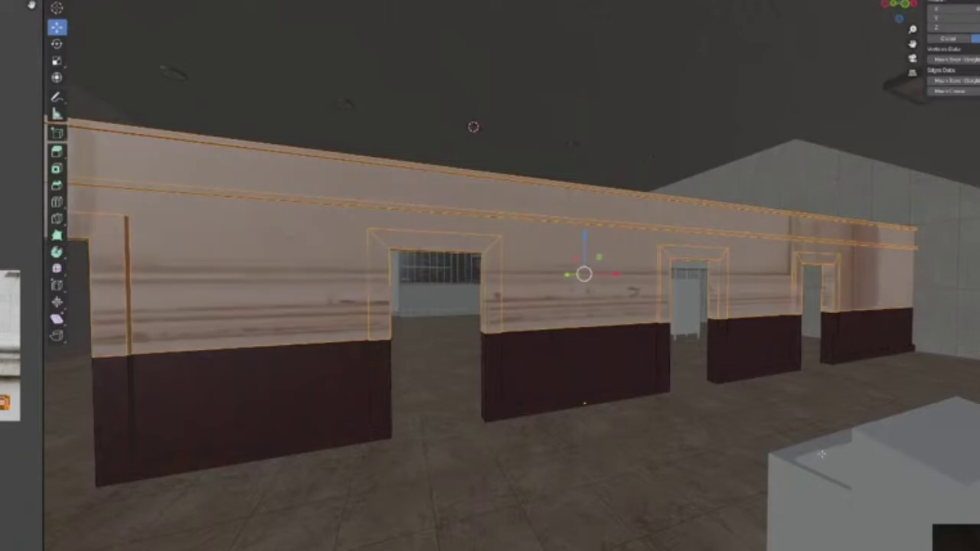
# Step: Cube-project the upper wall's UVs, shrink and move them onto the white door texture's plain upper panel, and save the file
pyautogui.rightClick(581, 253)
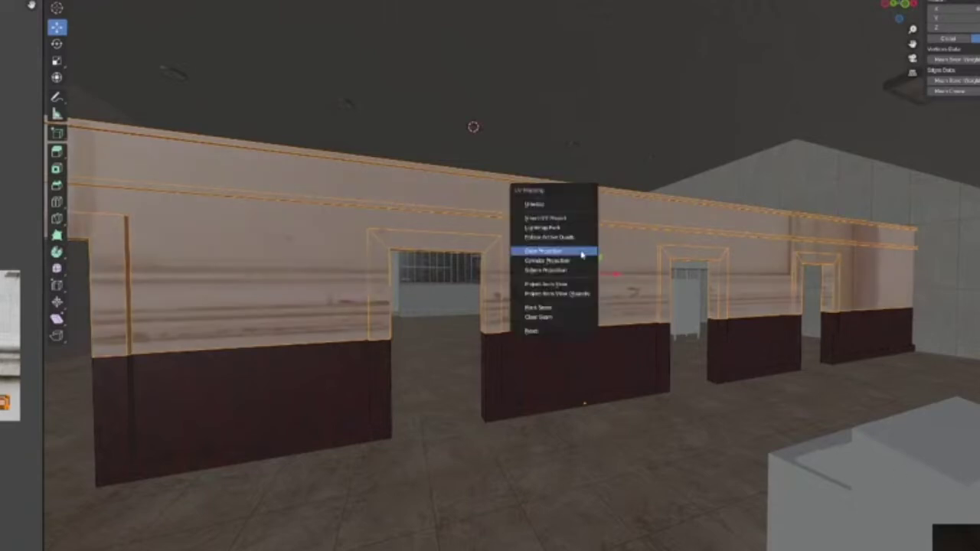
pyautogui.click(591, 258)
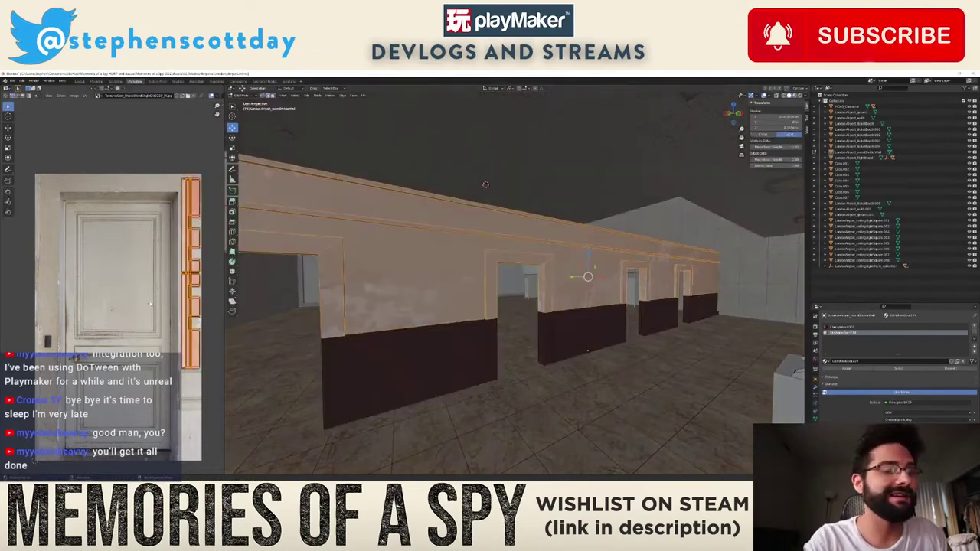
pyautogui.press('g')
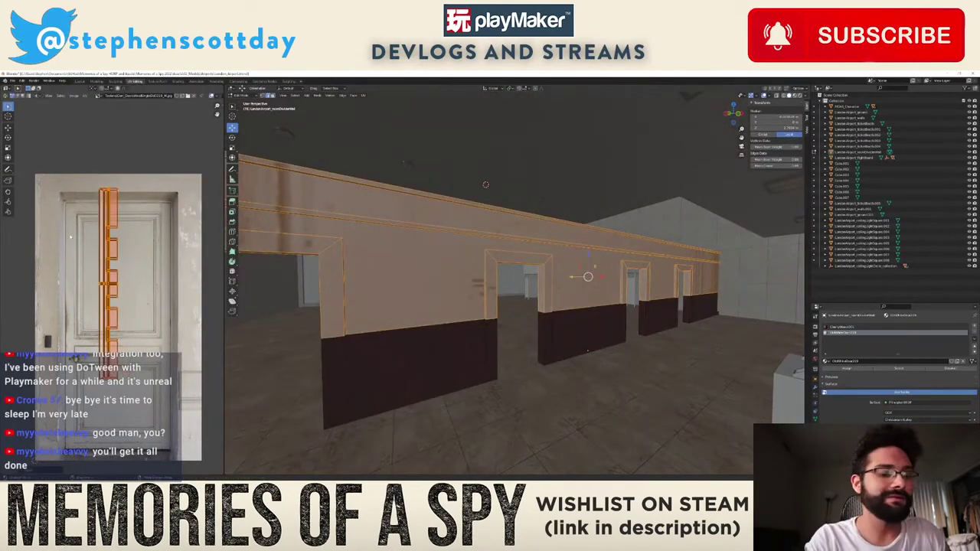
pyautogui.press('s')
pyautogui.click(101, 280)
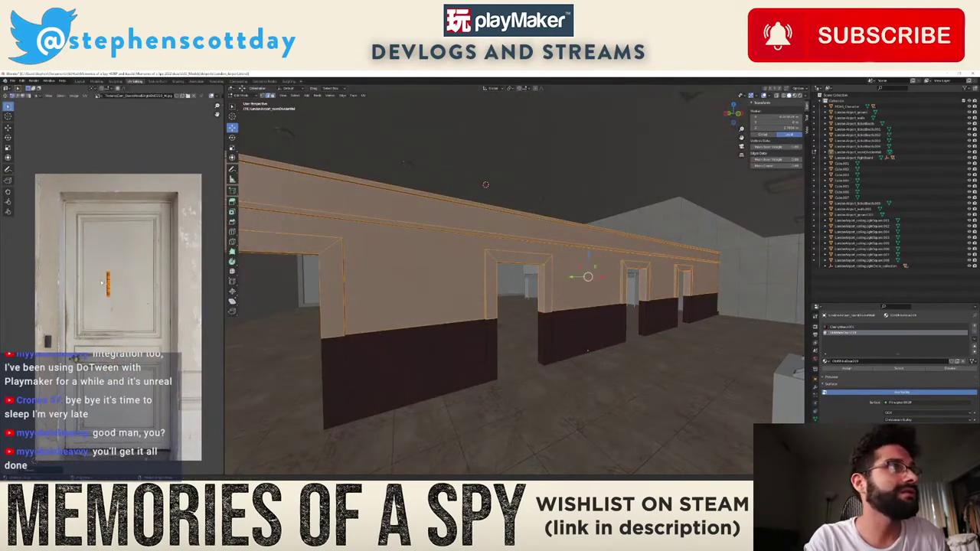
pyautogui.press('g')
pyautogui.click(116, 258)
pyautogui.press('Tab')
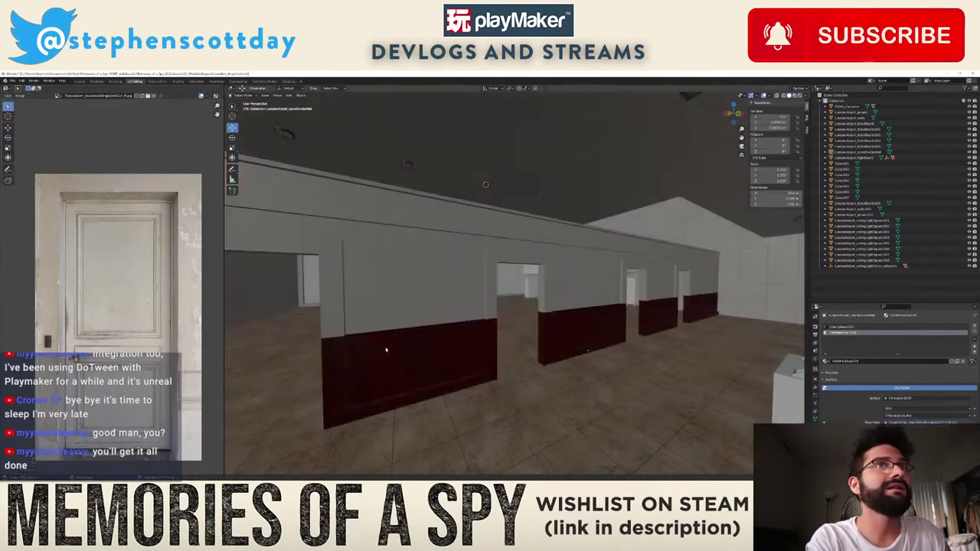
pyautogui.moveTo(388, 350); pyautogui.dragTo(479, 329, button='middle')
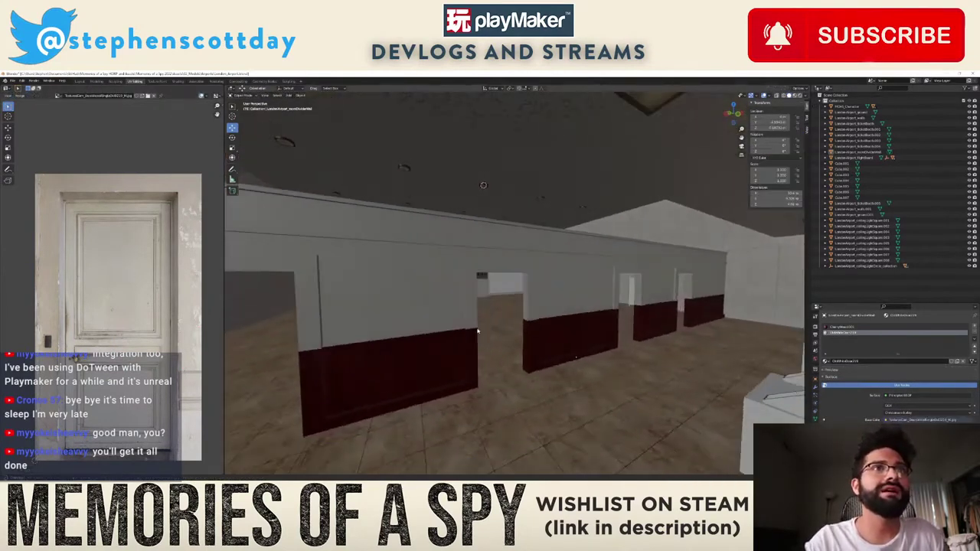
pyautogui.hotkey('ctrl', 's')
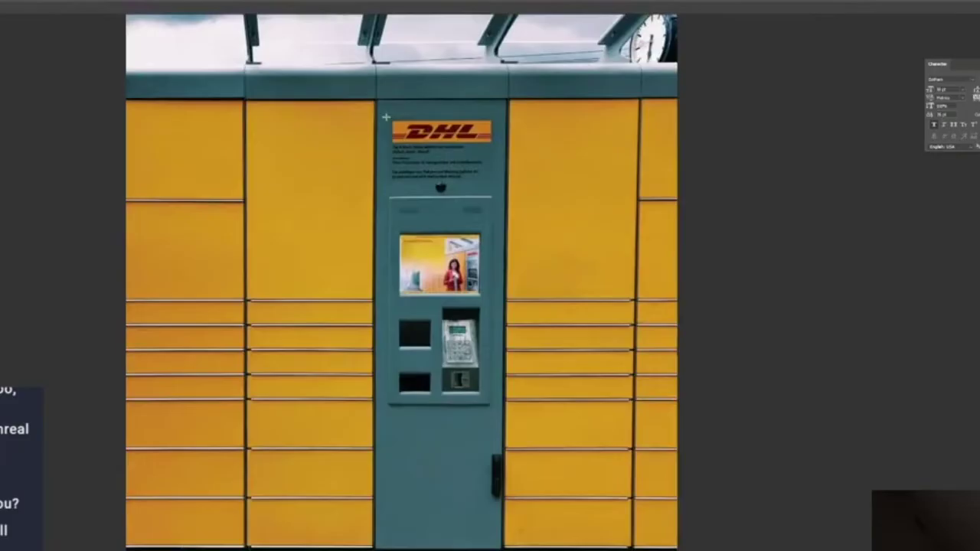
# Step: In Photoshop, remove the DHL logo and the text beneath it from the parcel locker photo by filling the selected area
pyautogui.moveTo(387, 119); pyautogui.dragTo(498, 182)
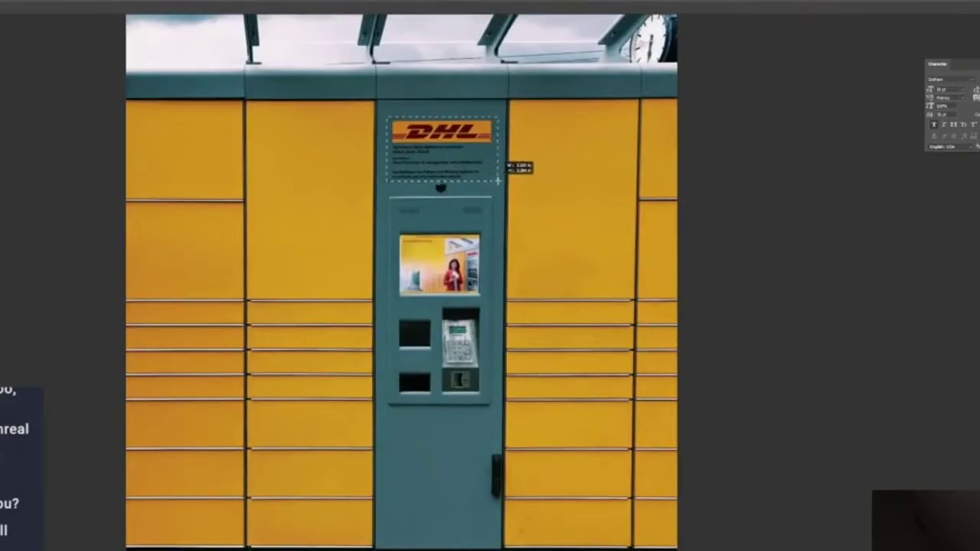
pyautogui.rightClick(435, 156)
pyautogui.click(474, 259)
pyautogui.press('Return')
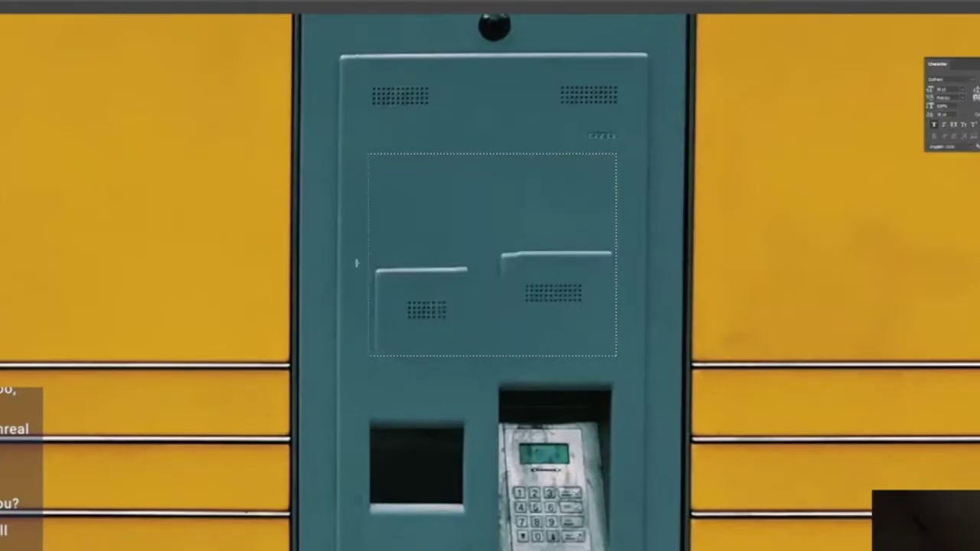
# Step: Fill over the leftover raised edge and speaker grille directly above the terminal's left black slot with blank teal surface
pyautogui.hotkey('ctrl', 'd')
pyautogui.moveTo(456, 346); pyautogui.dragTo(471, 352)
pyautogui.rightClick(425, 311)
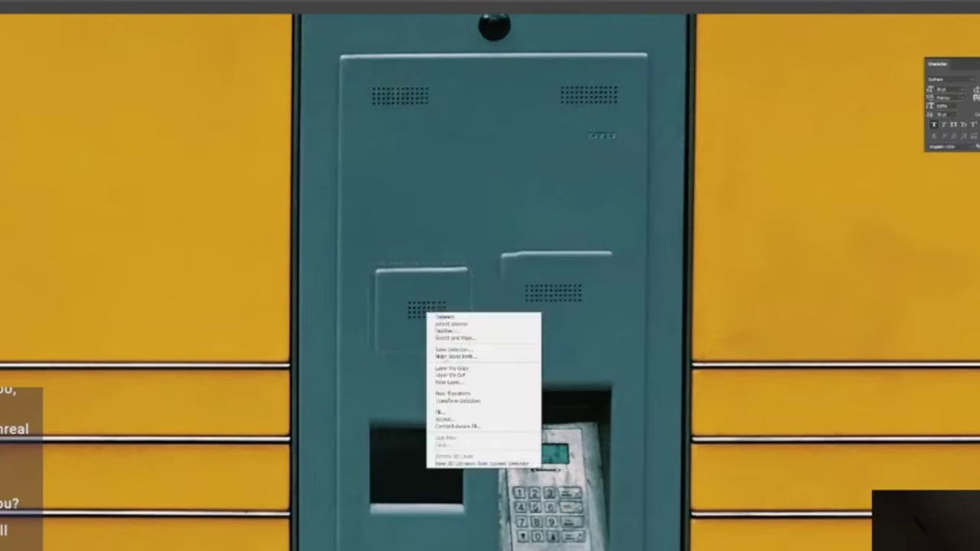
pyautogui.click(464, 412)
pyautogui.press('Return')
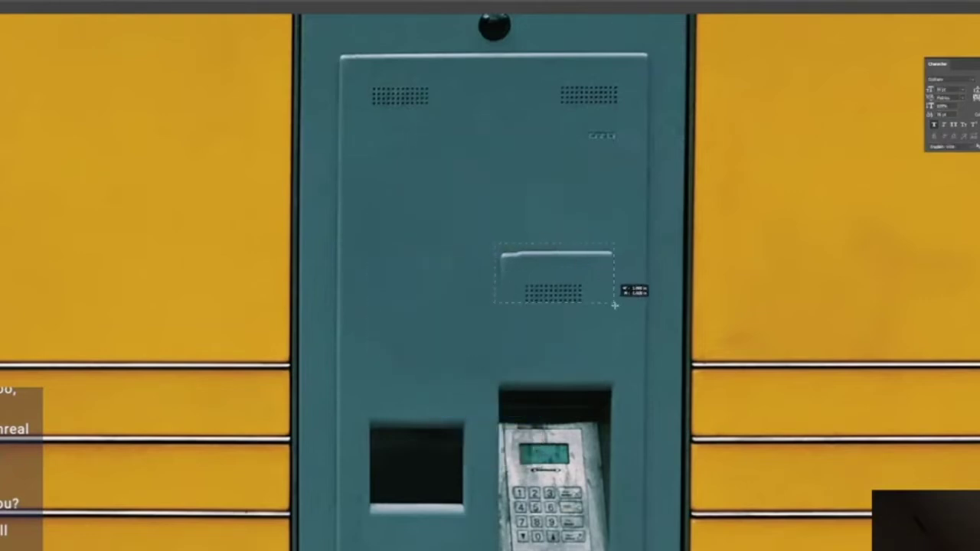